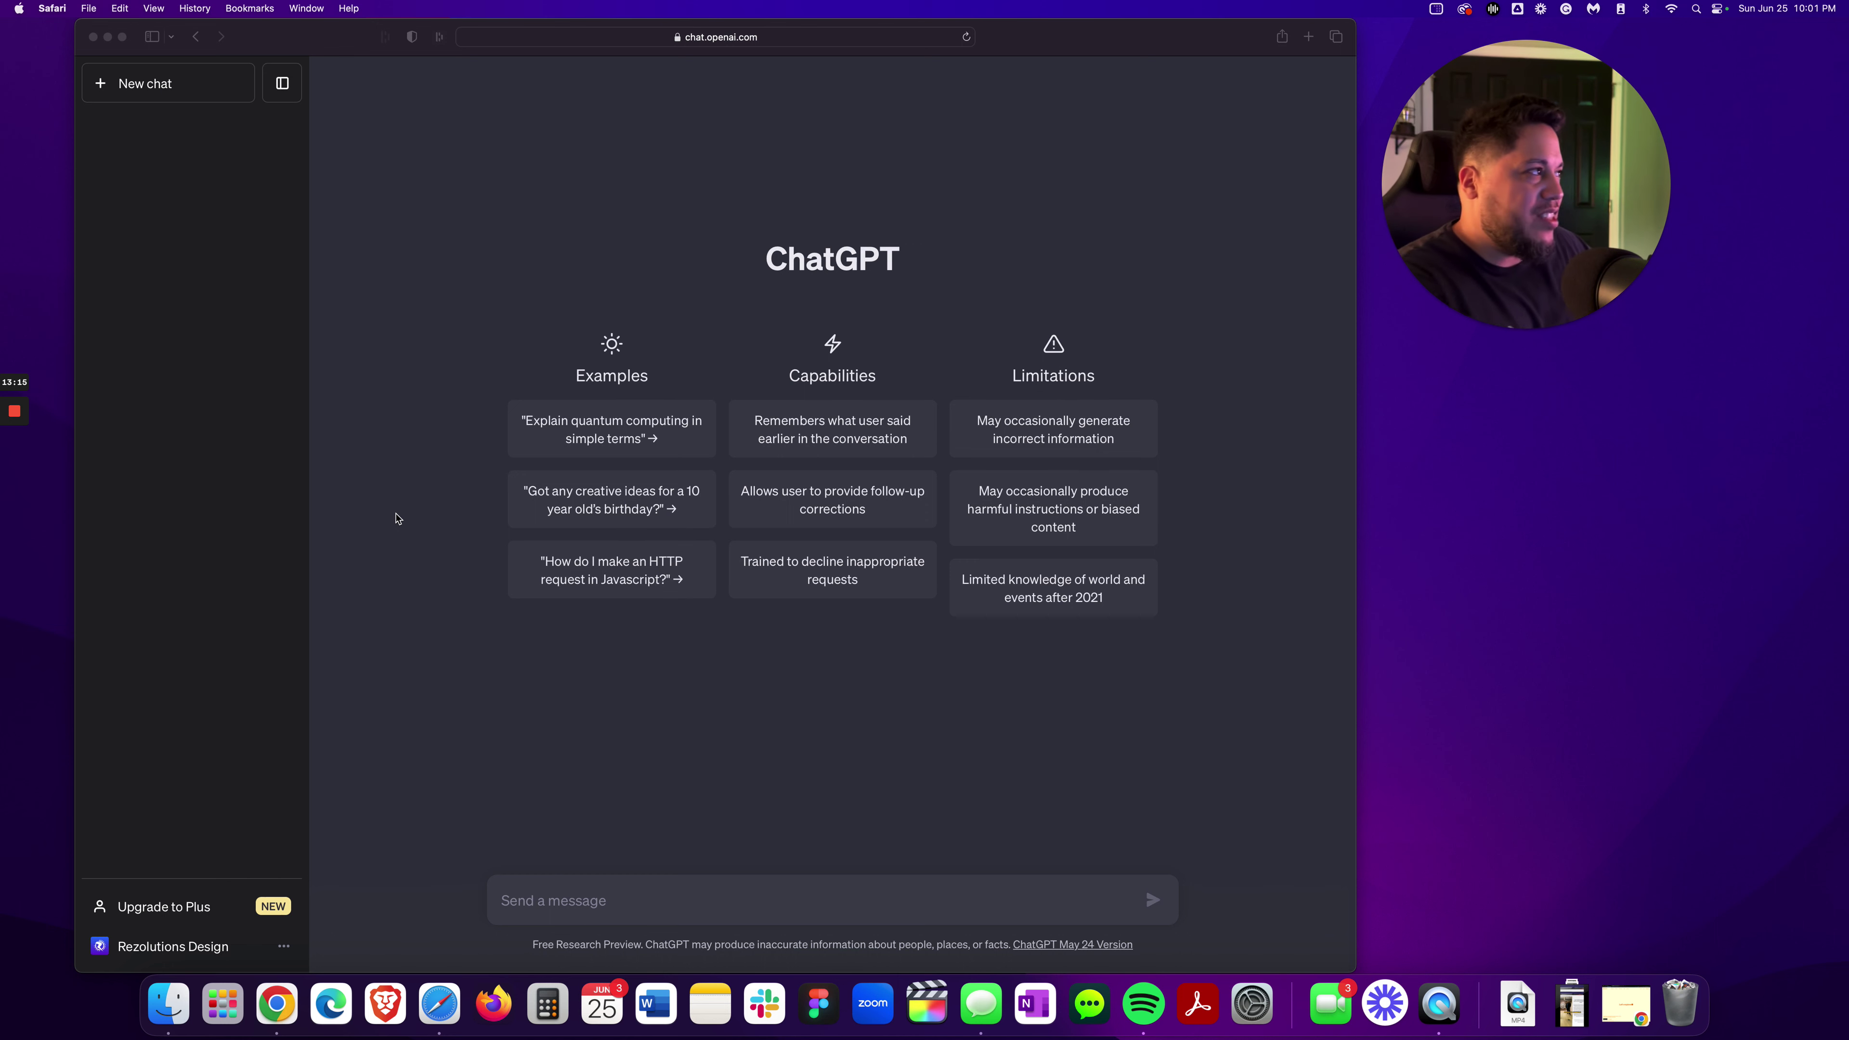
Step: Open Google Translate in a new browser tab
left_click(1308, 37)
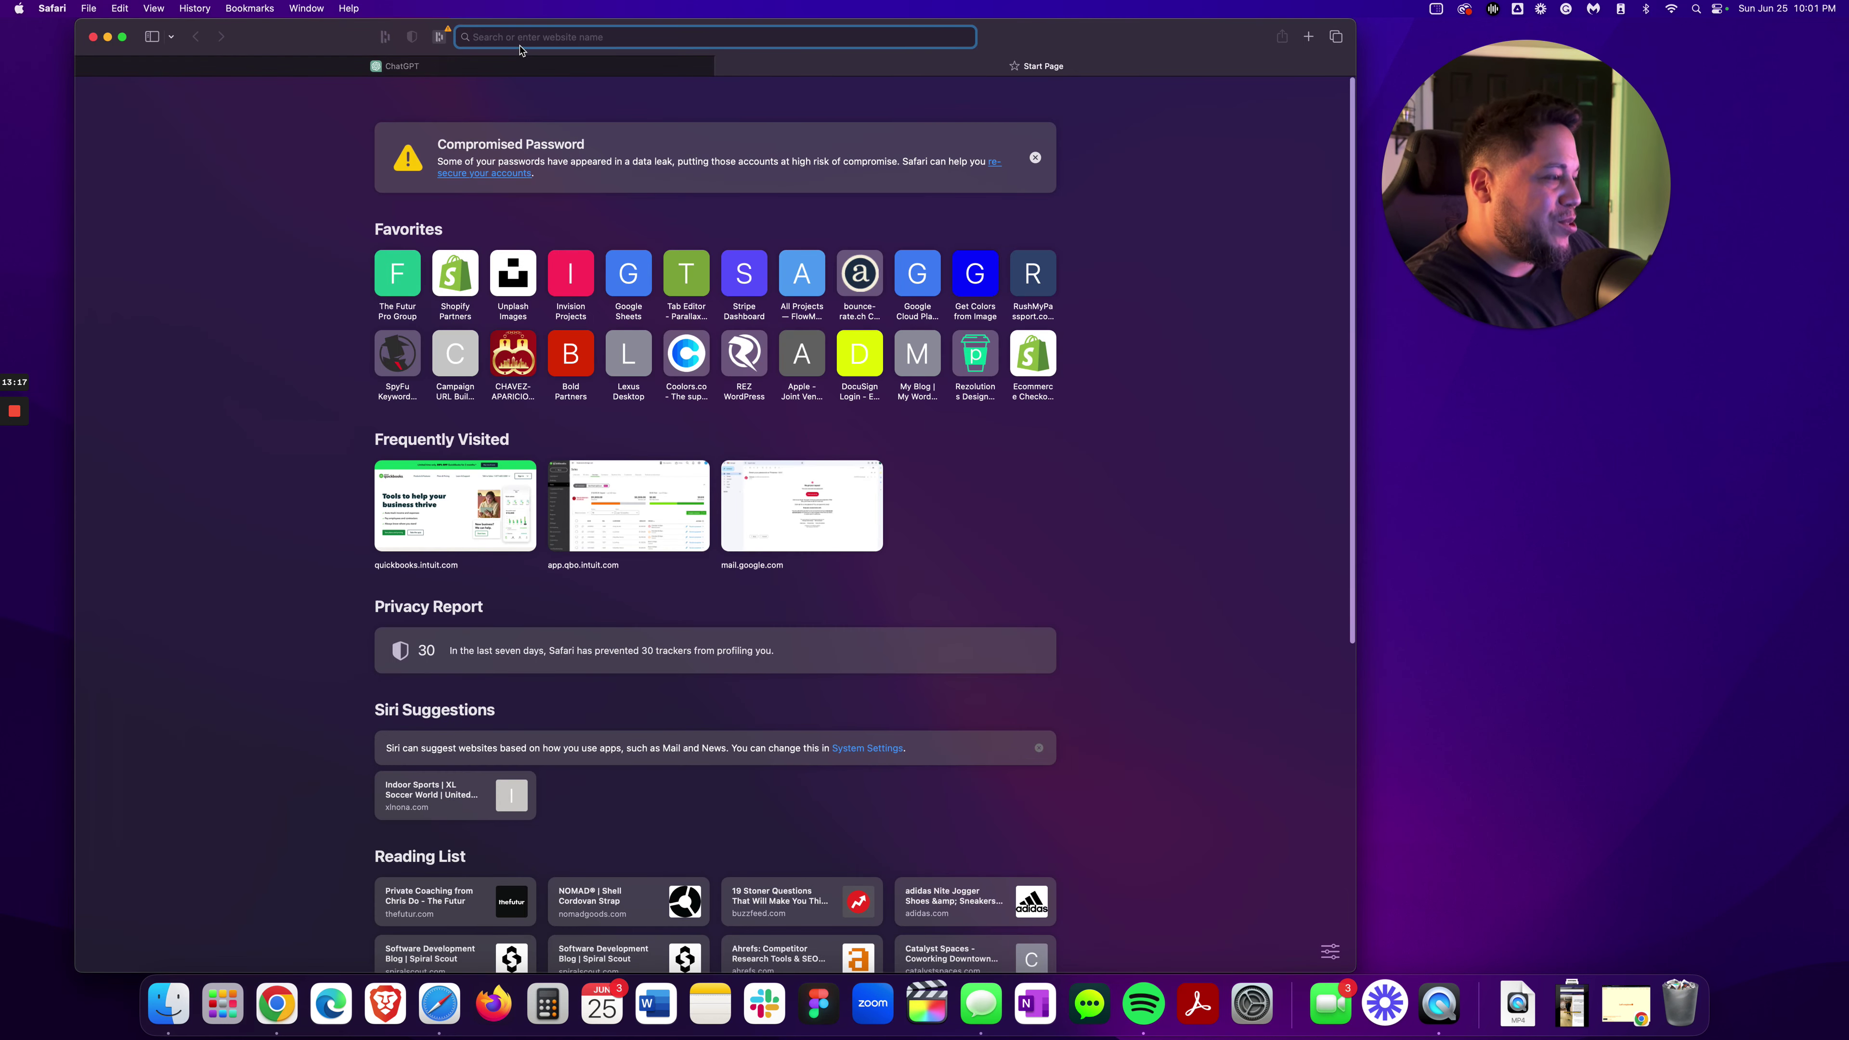
type("google trals")
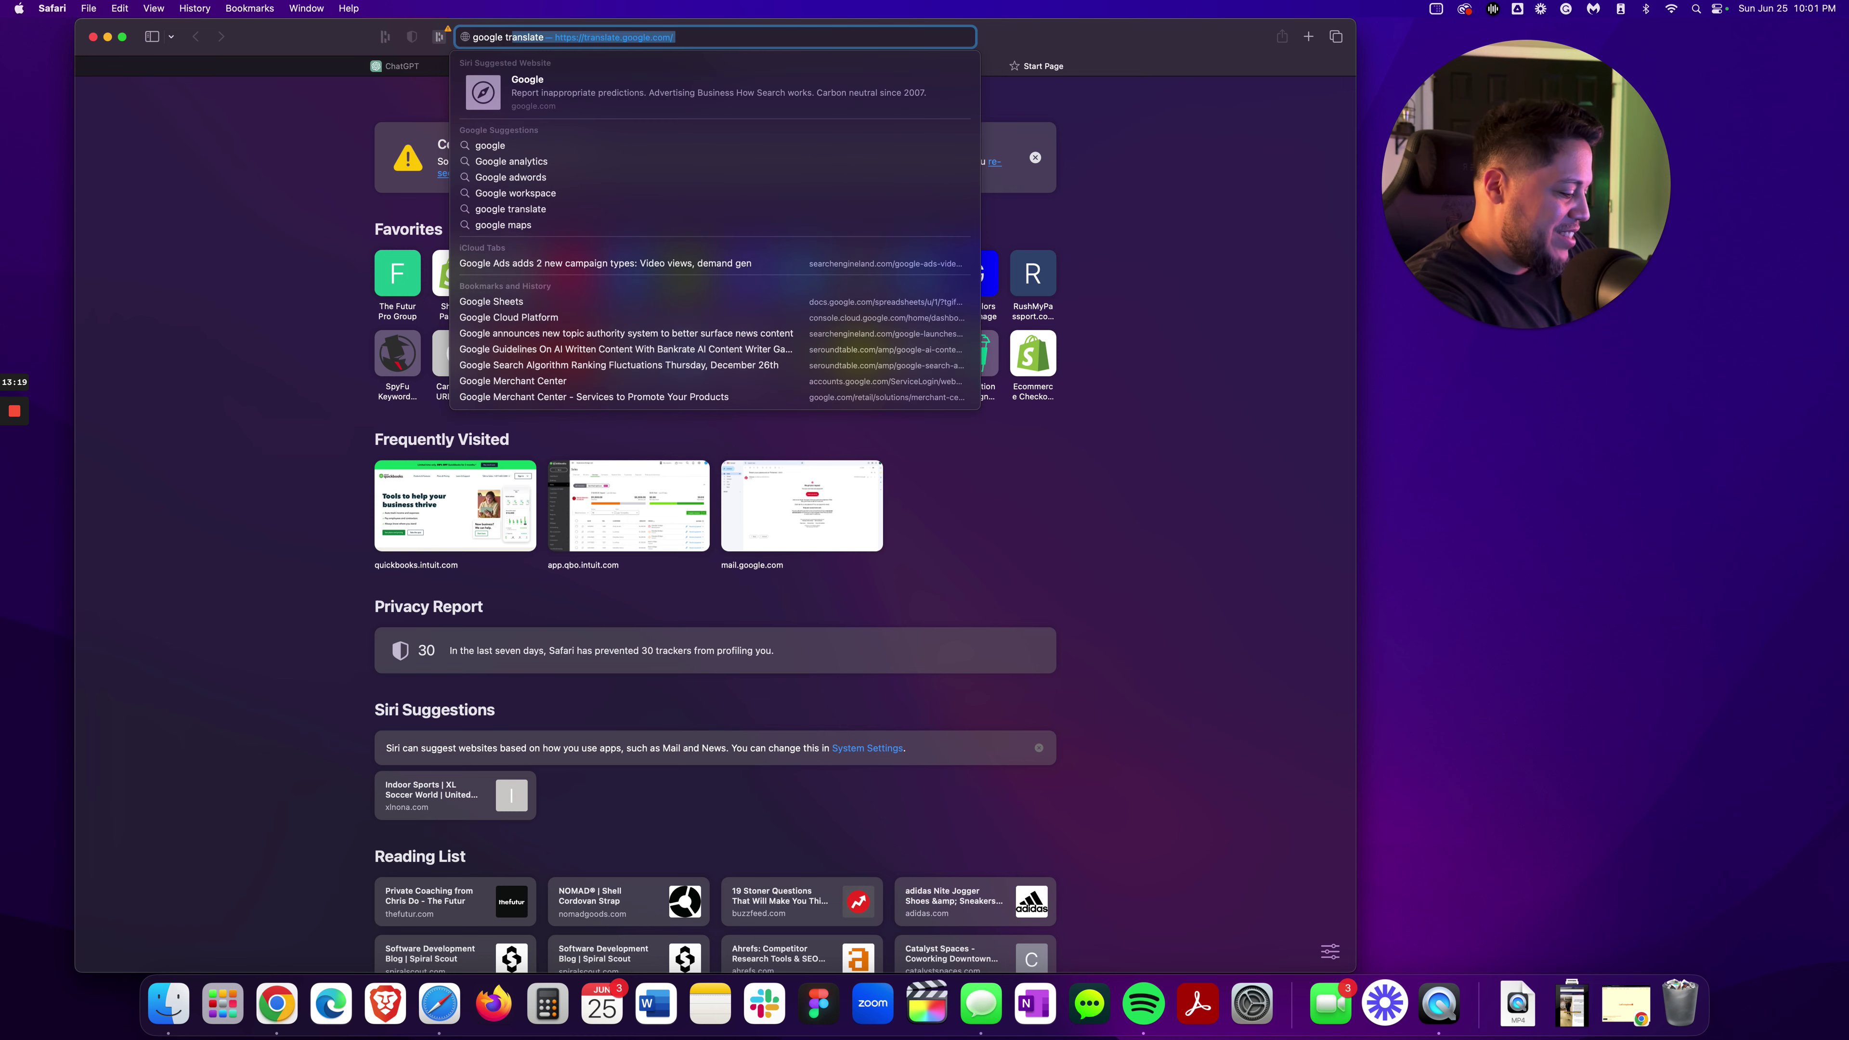
key("BackSpace")
key("BackSpace")
type("n")
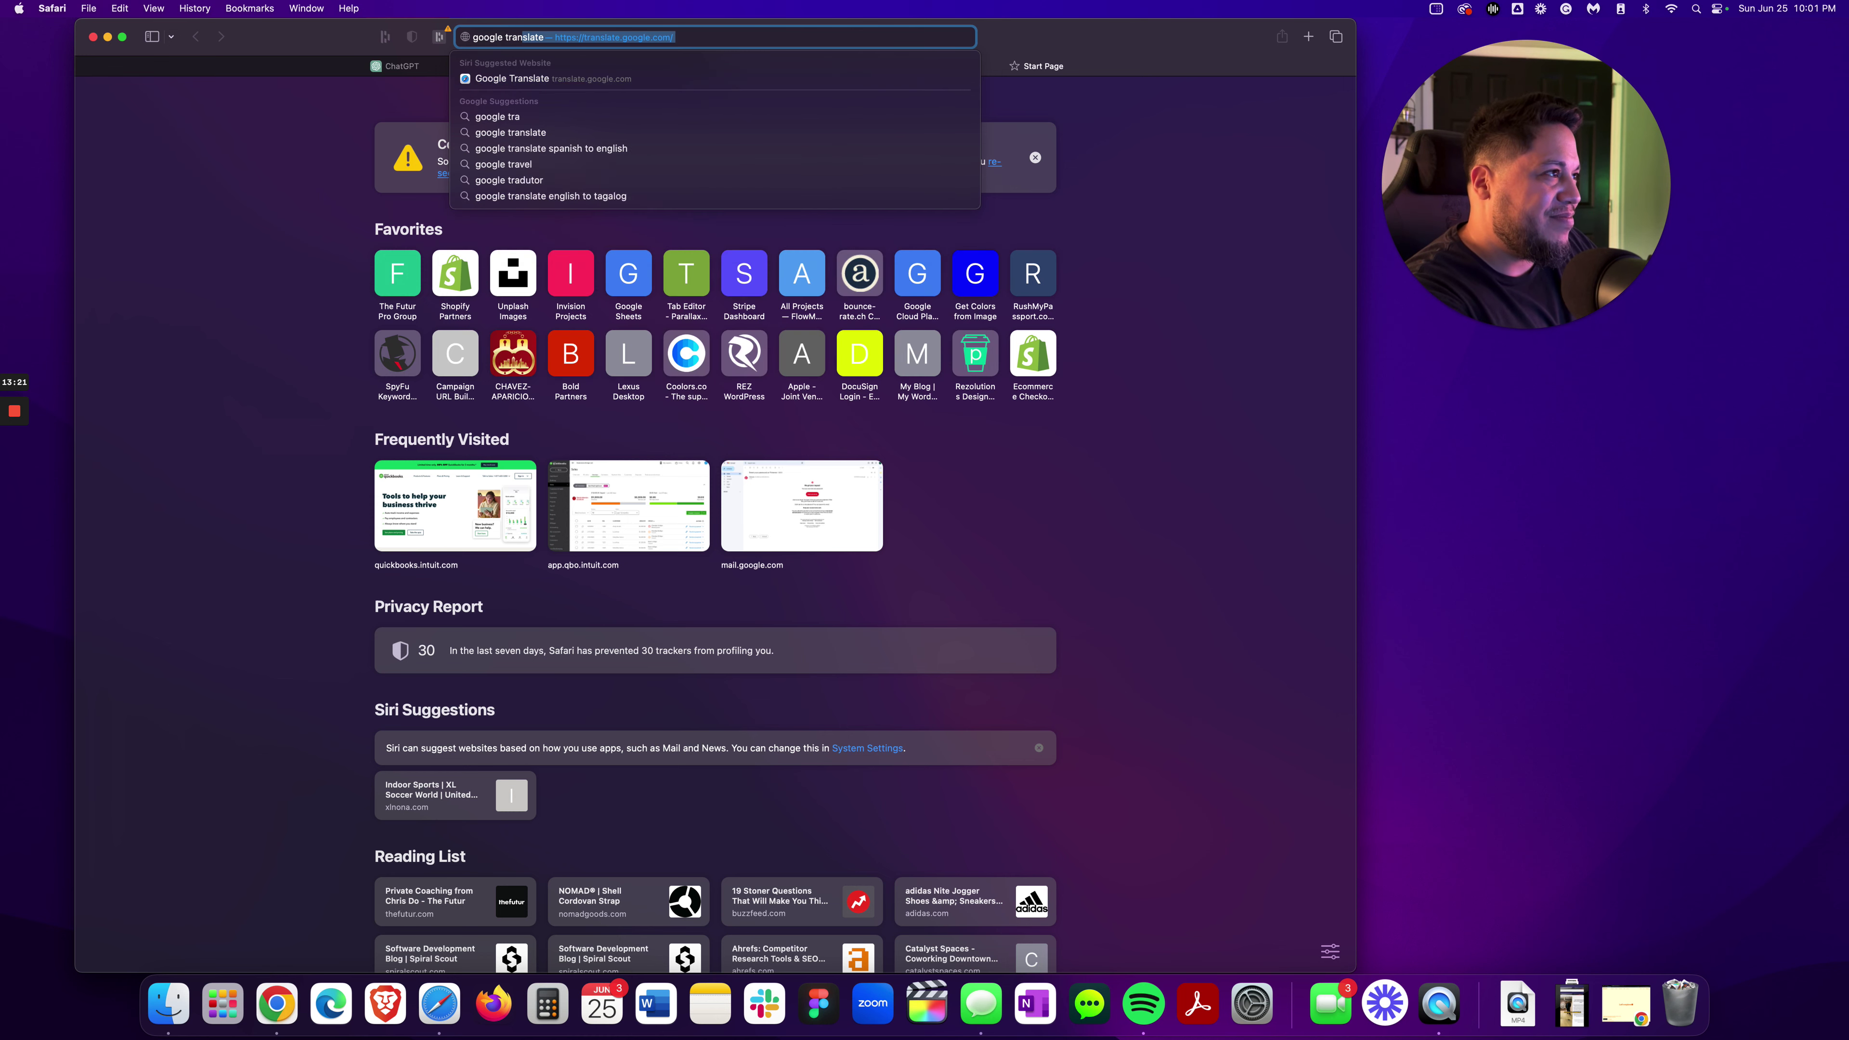
type("sl")
key("Return")
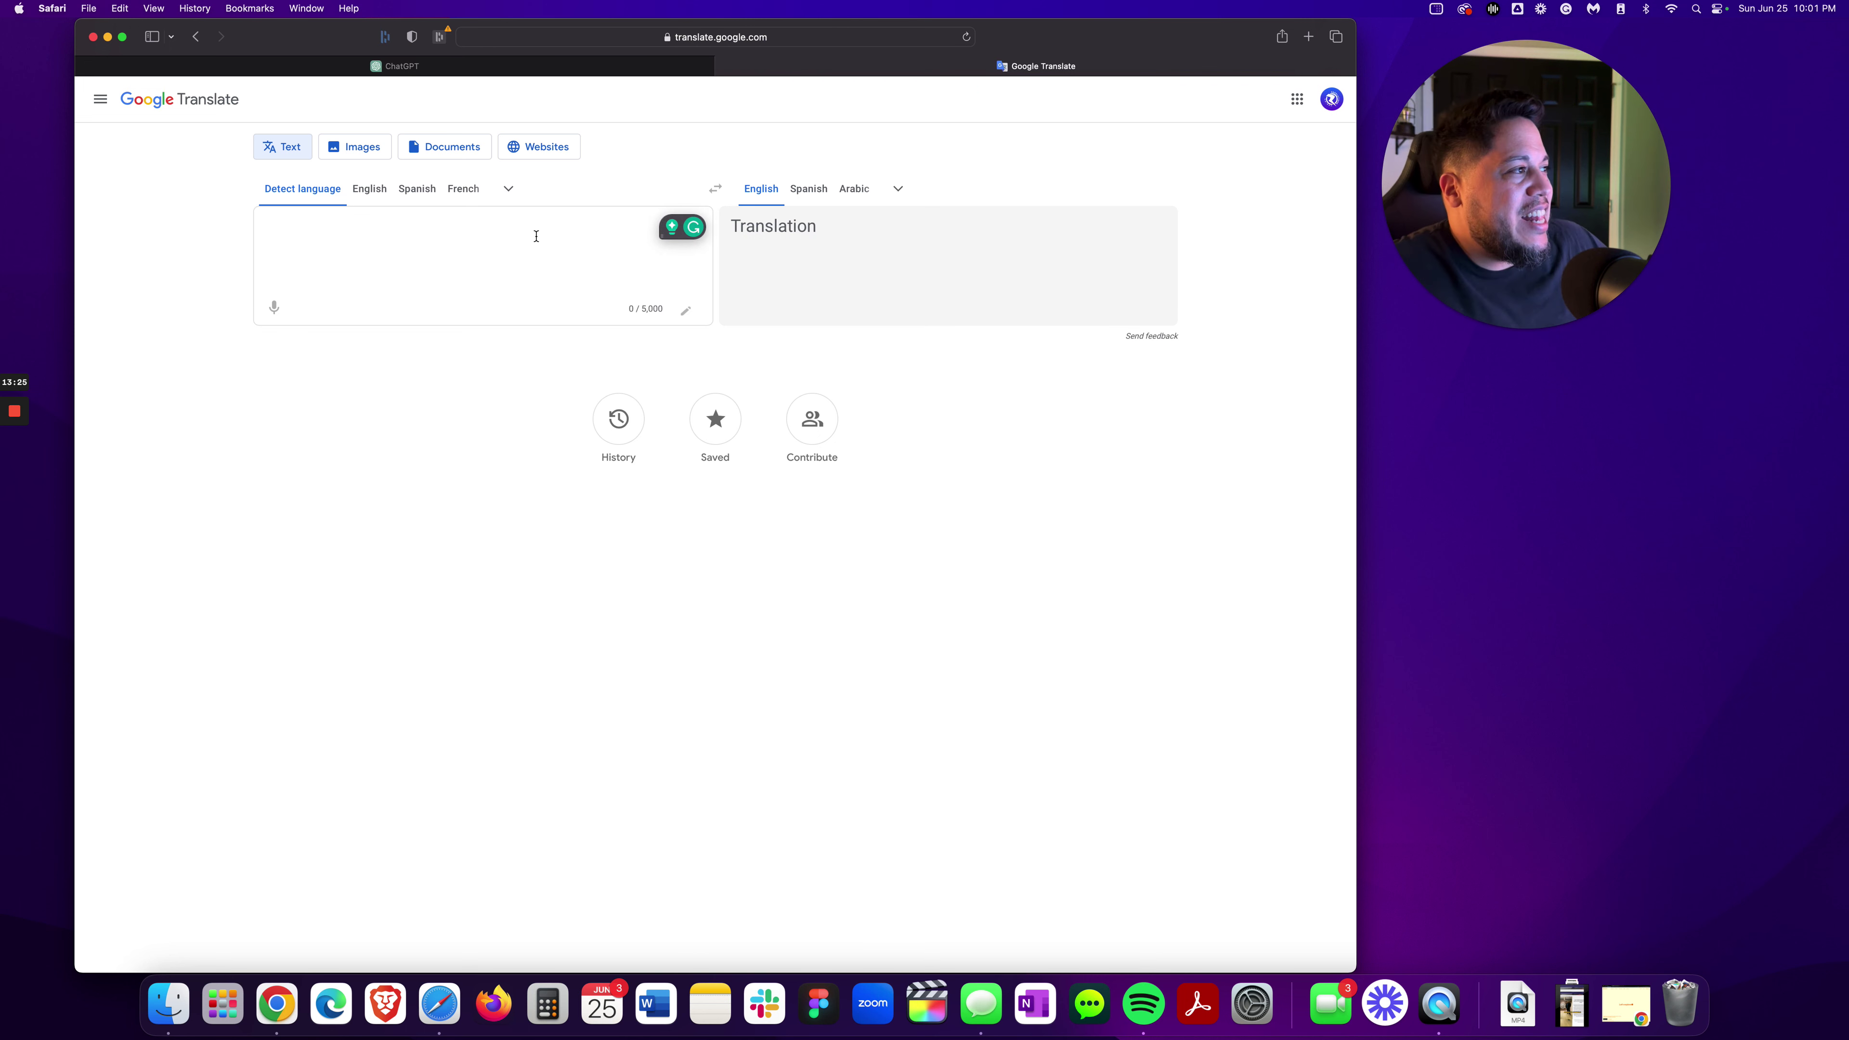
Step: Set the translation pair to English and Arabic, and swap it so Arabic is the source and English the target
left_click(368, 189)
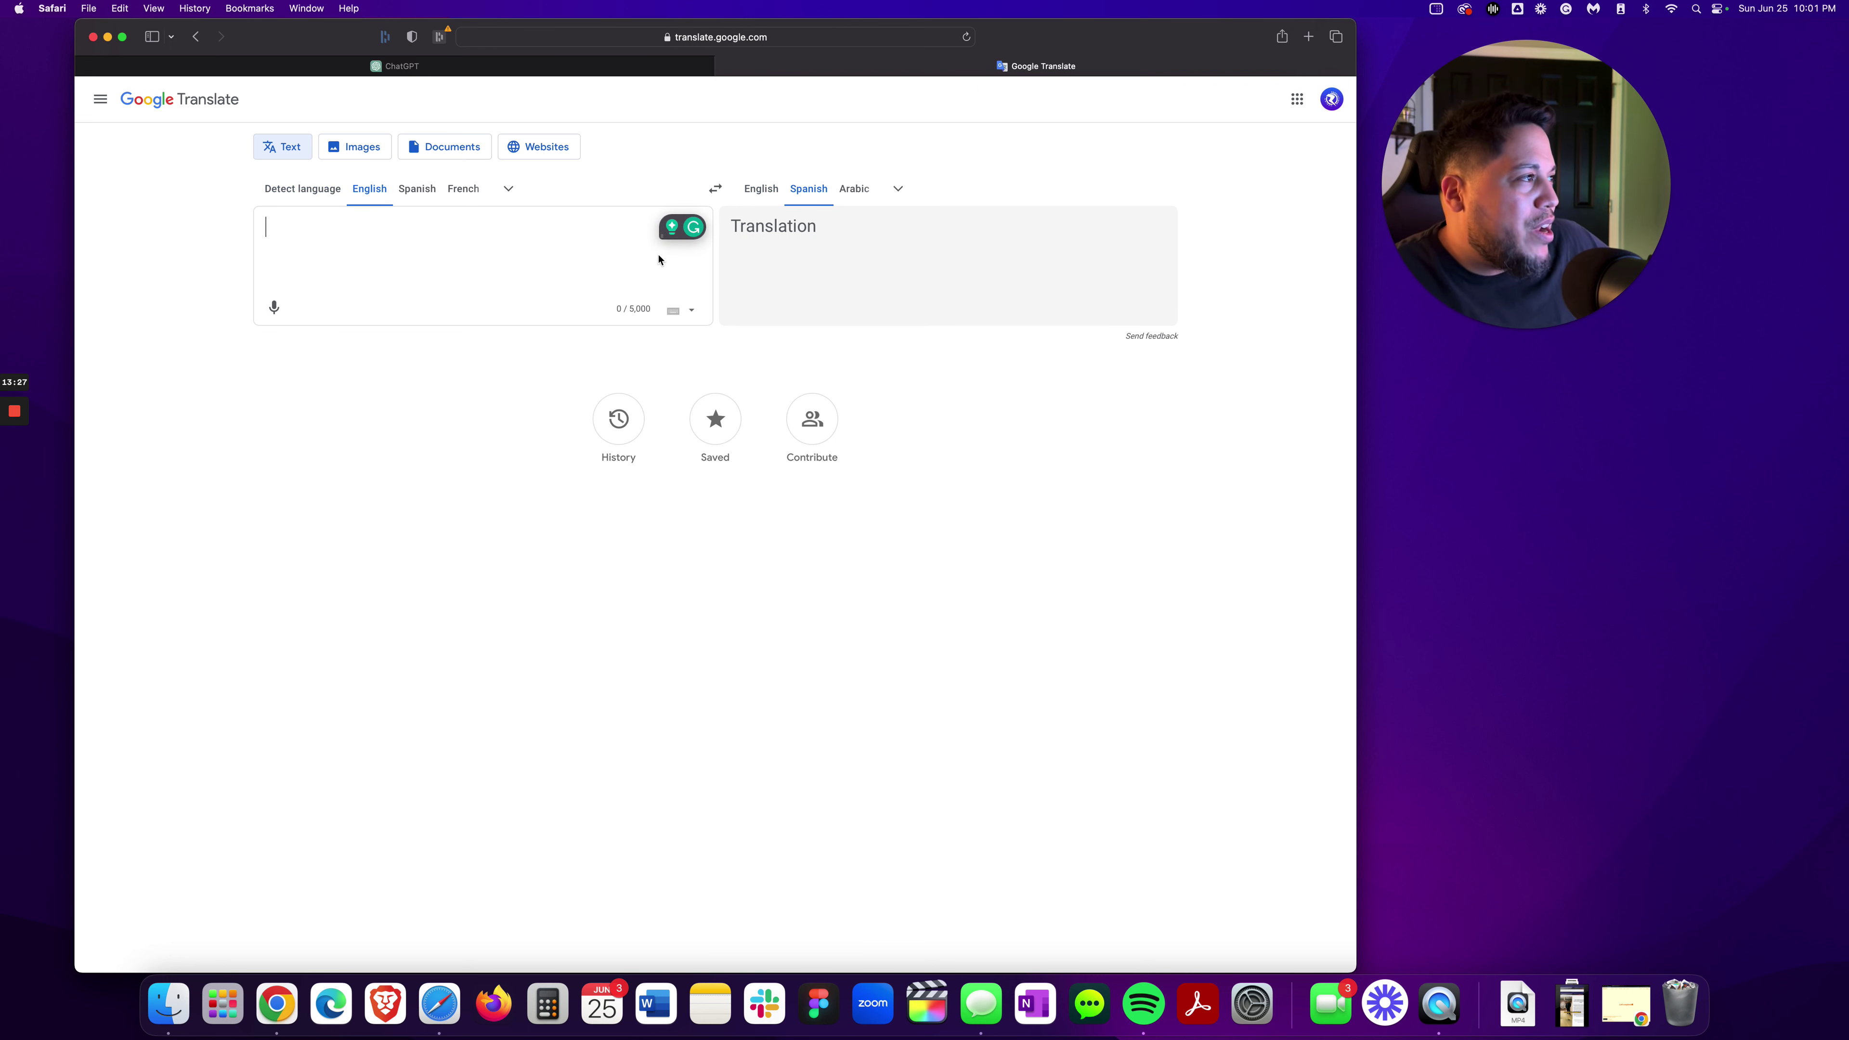
left_click(852, 198)
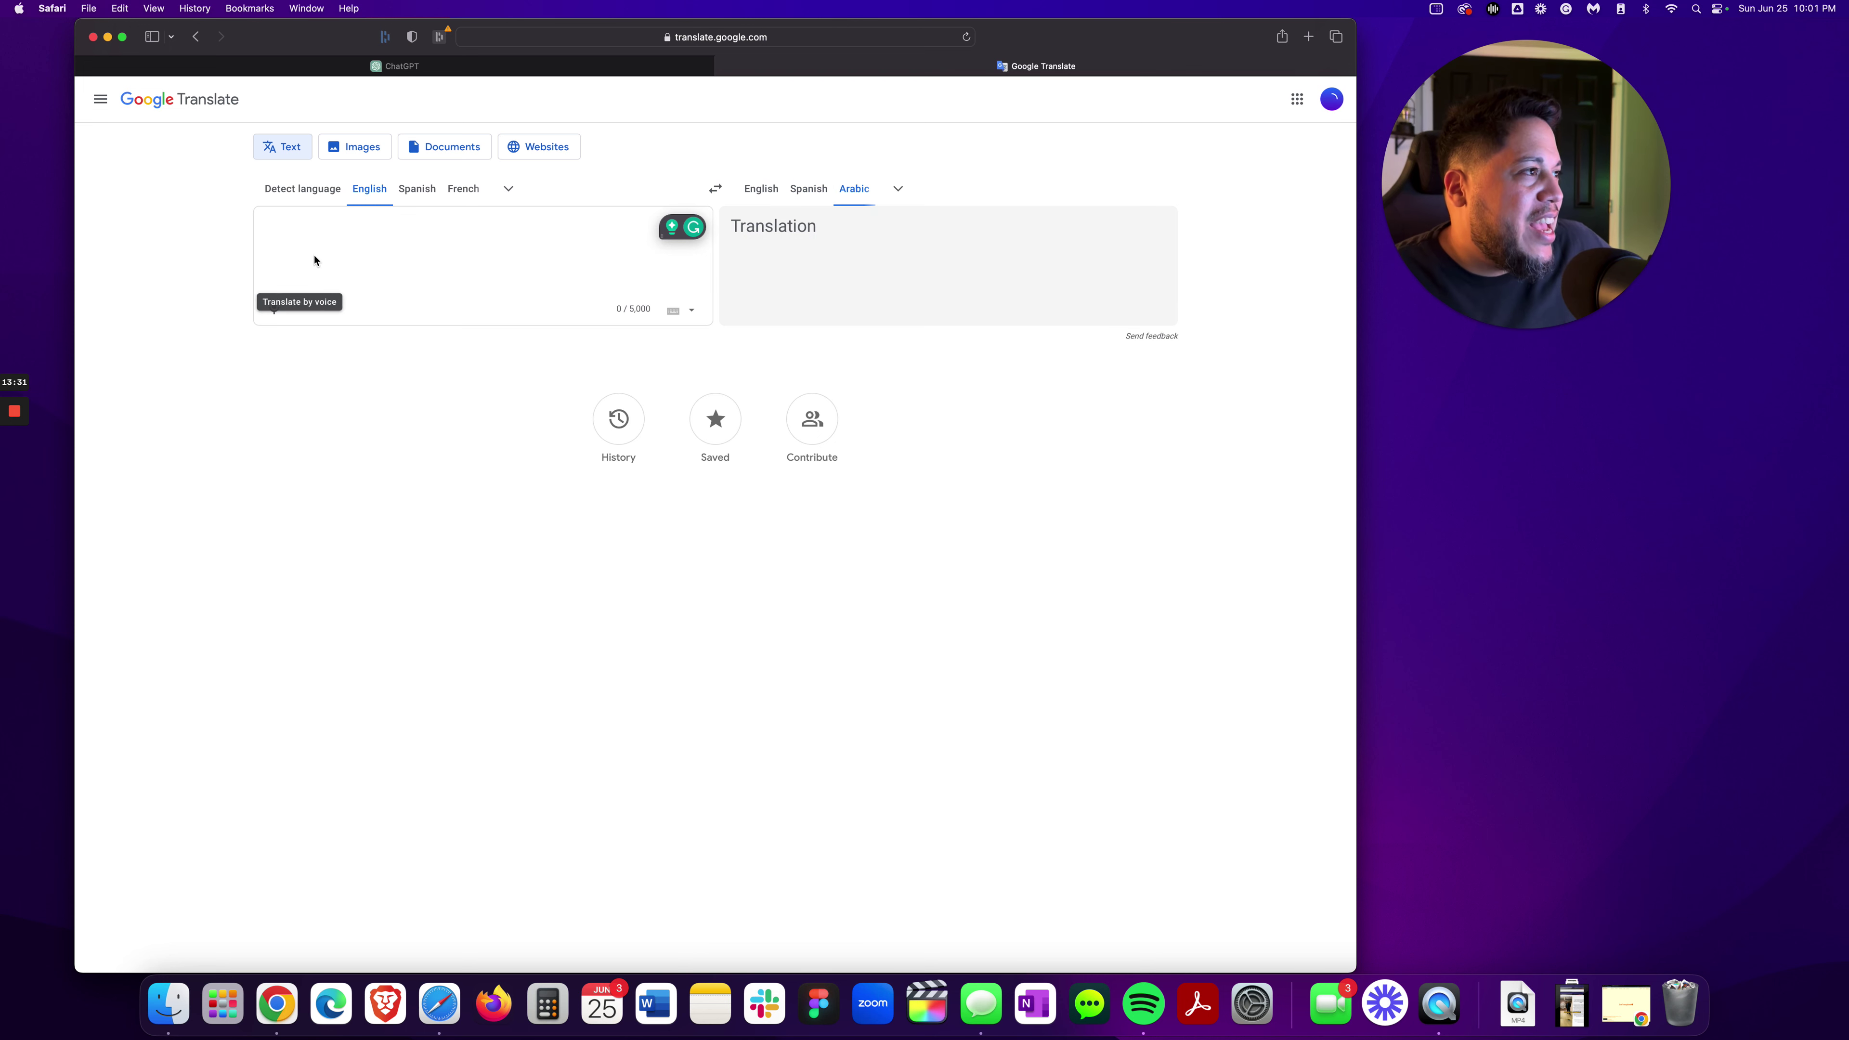
left_click(715, 189)
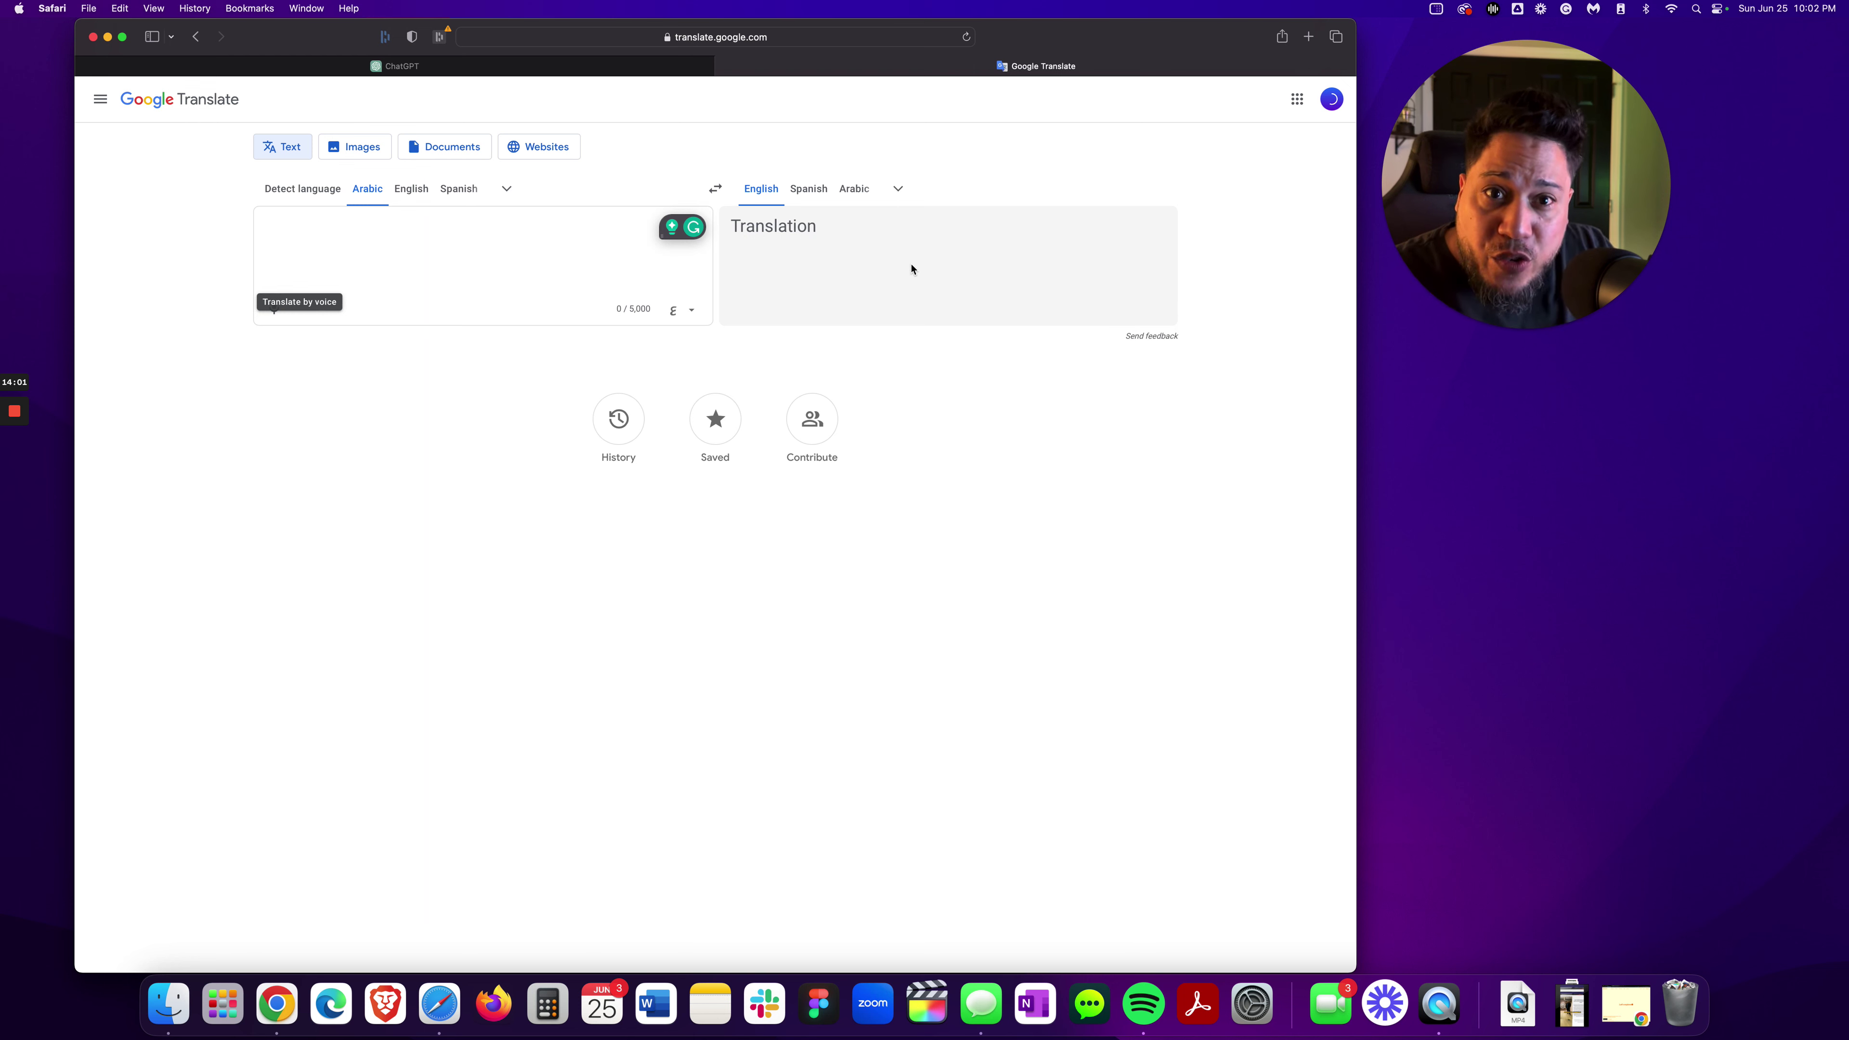
Step: Switch back to the ChatGPT page and zoom in to enlarge its content
left_click(397, 66)
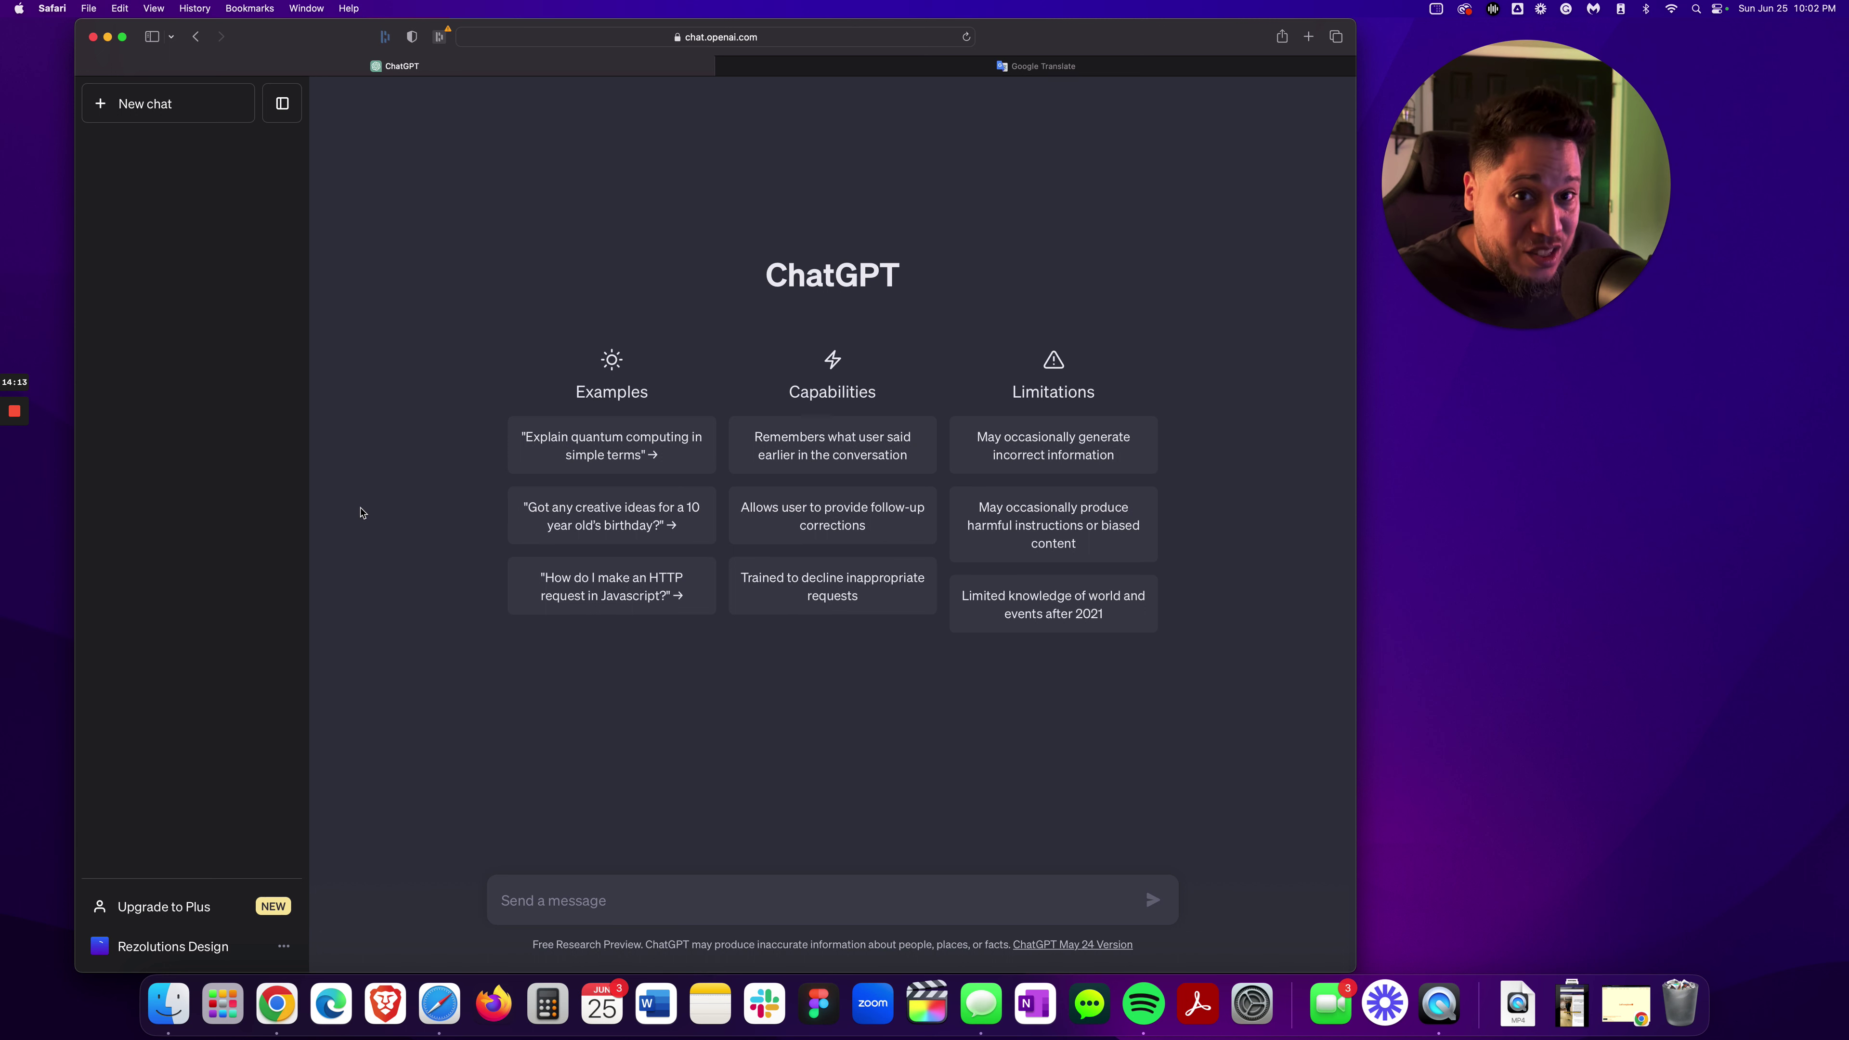
left_click(546, 902)
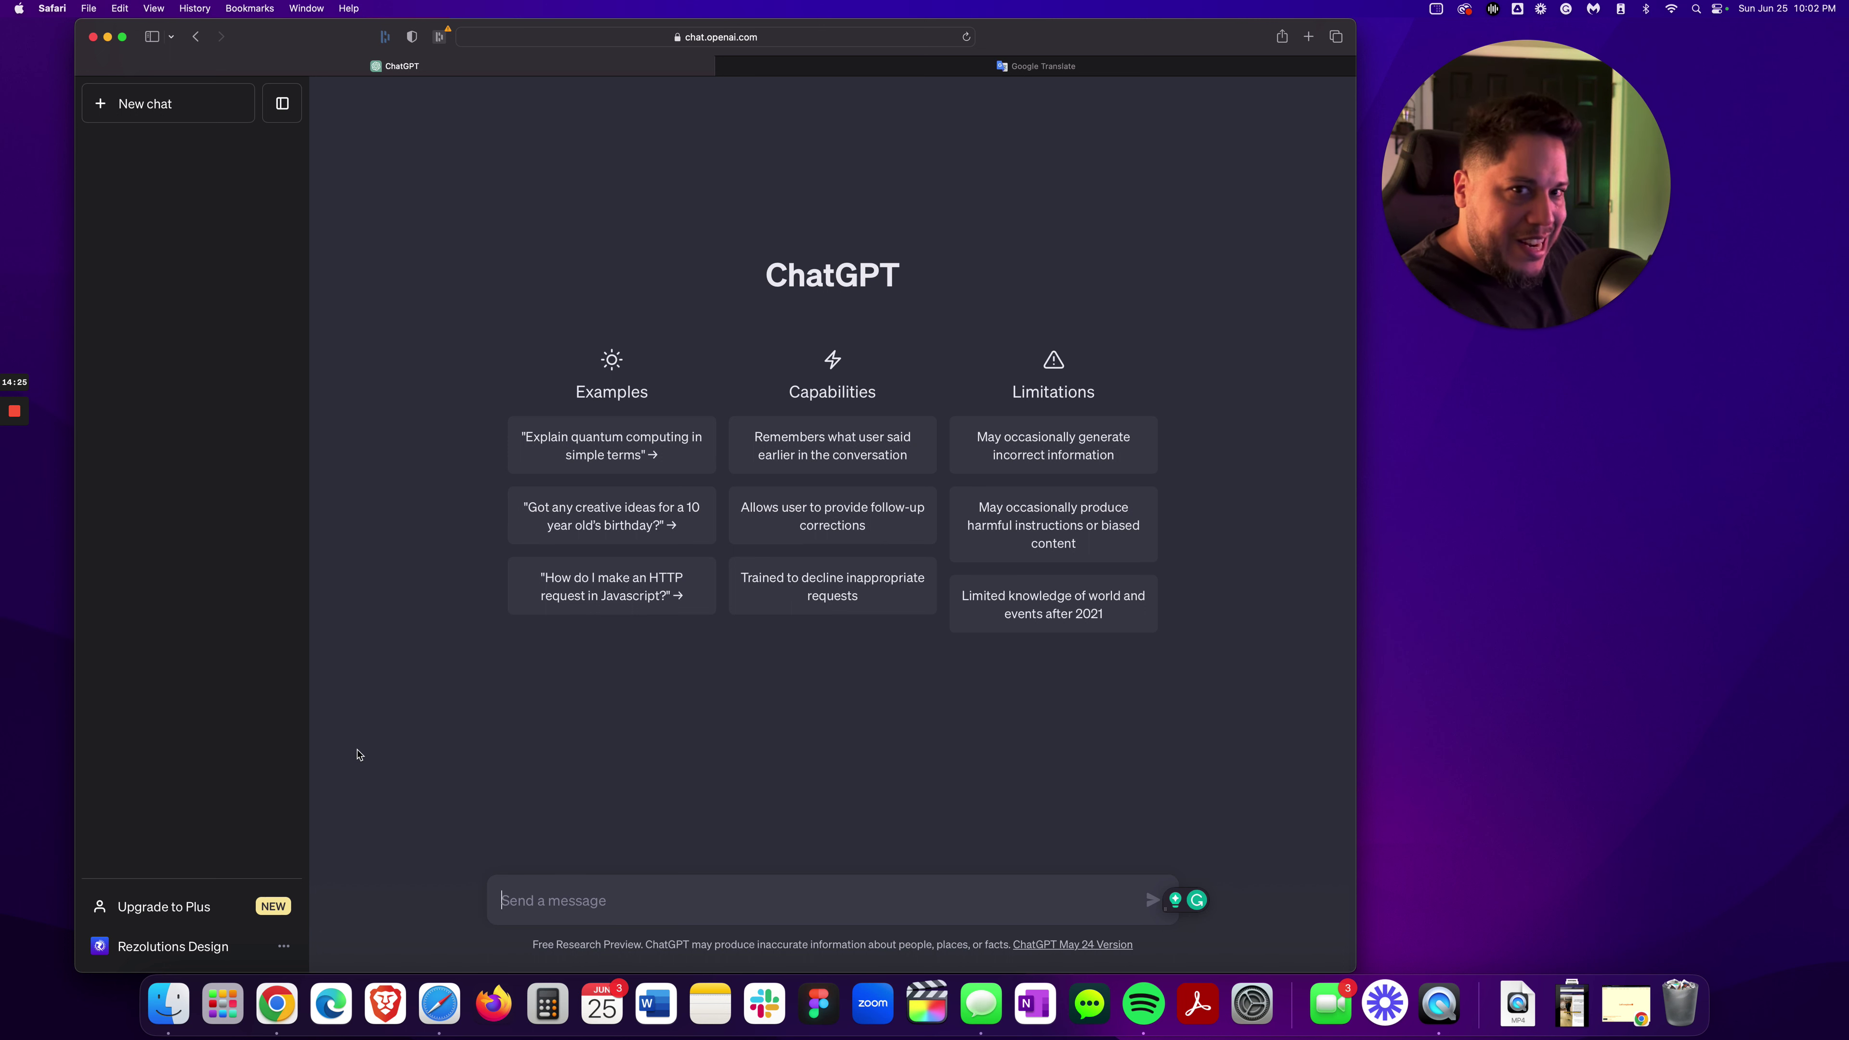
type("Tr")
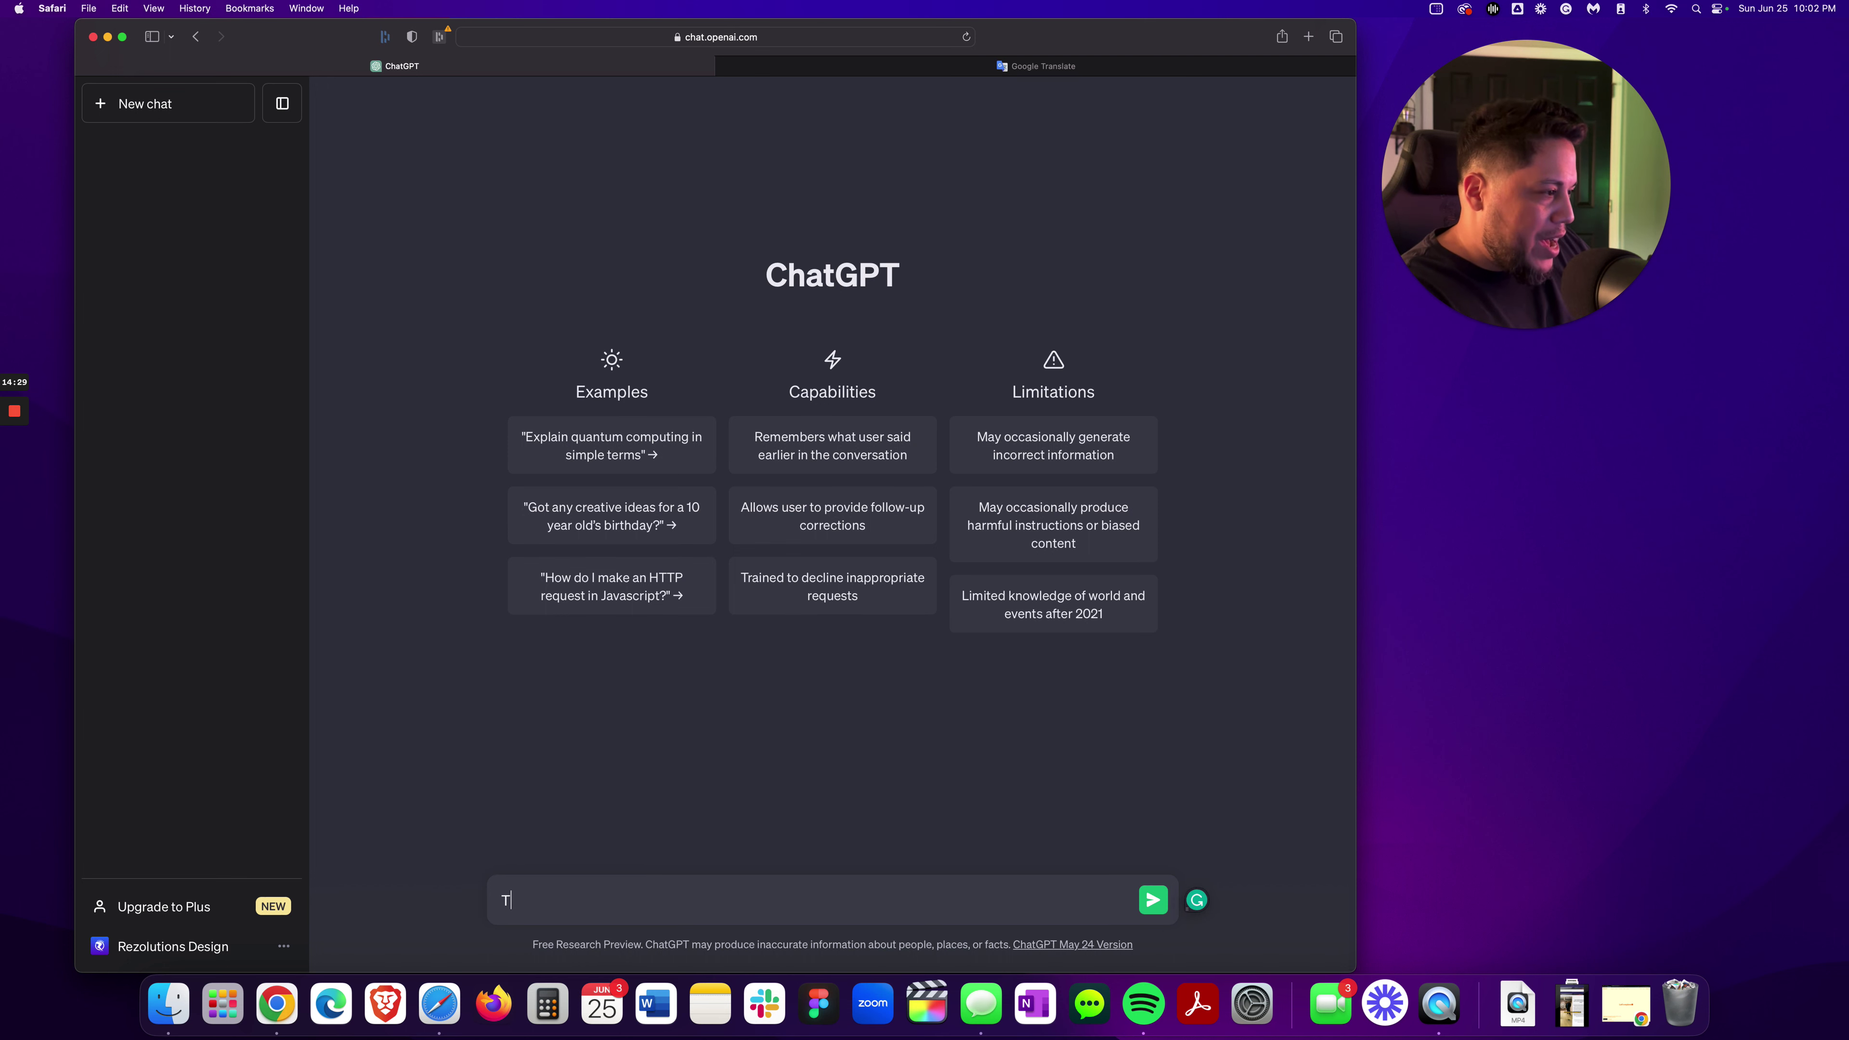
key("BackSpace")
left_click(153, 9)
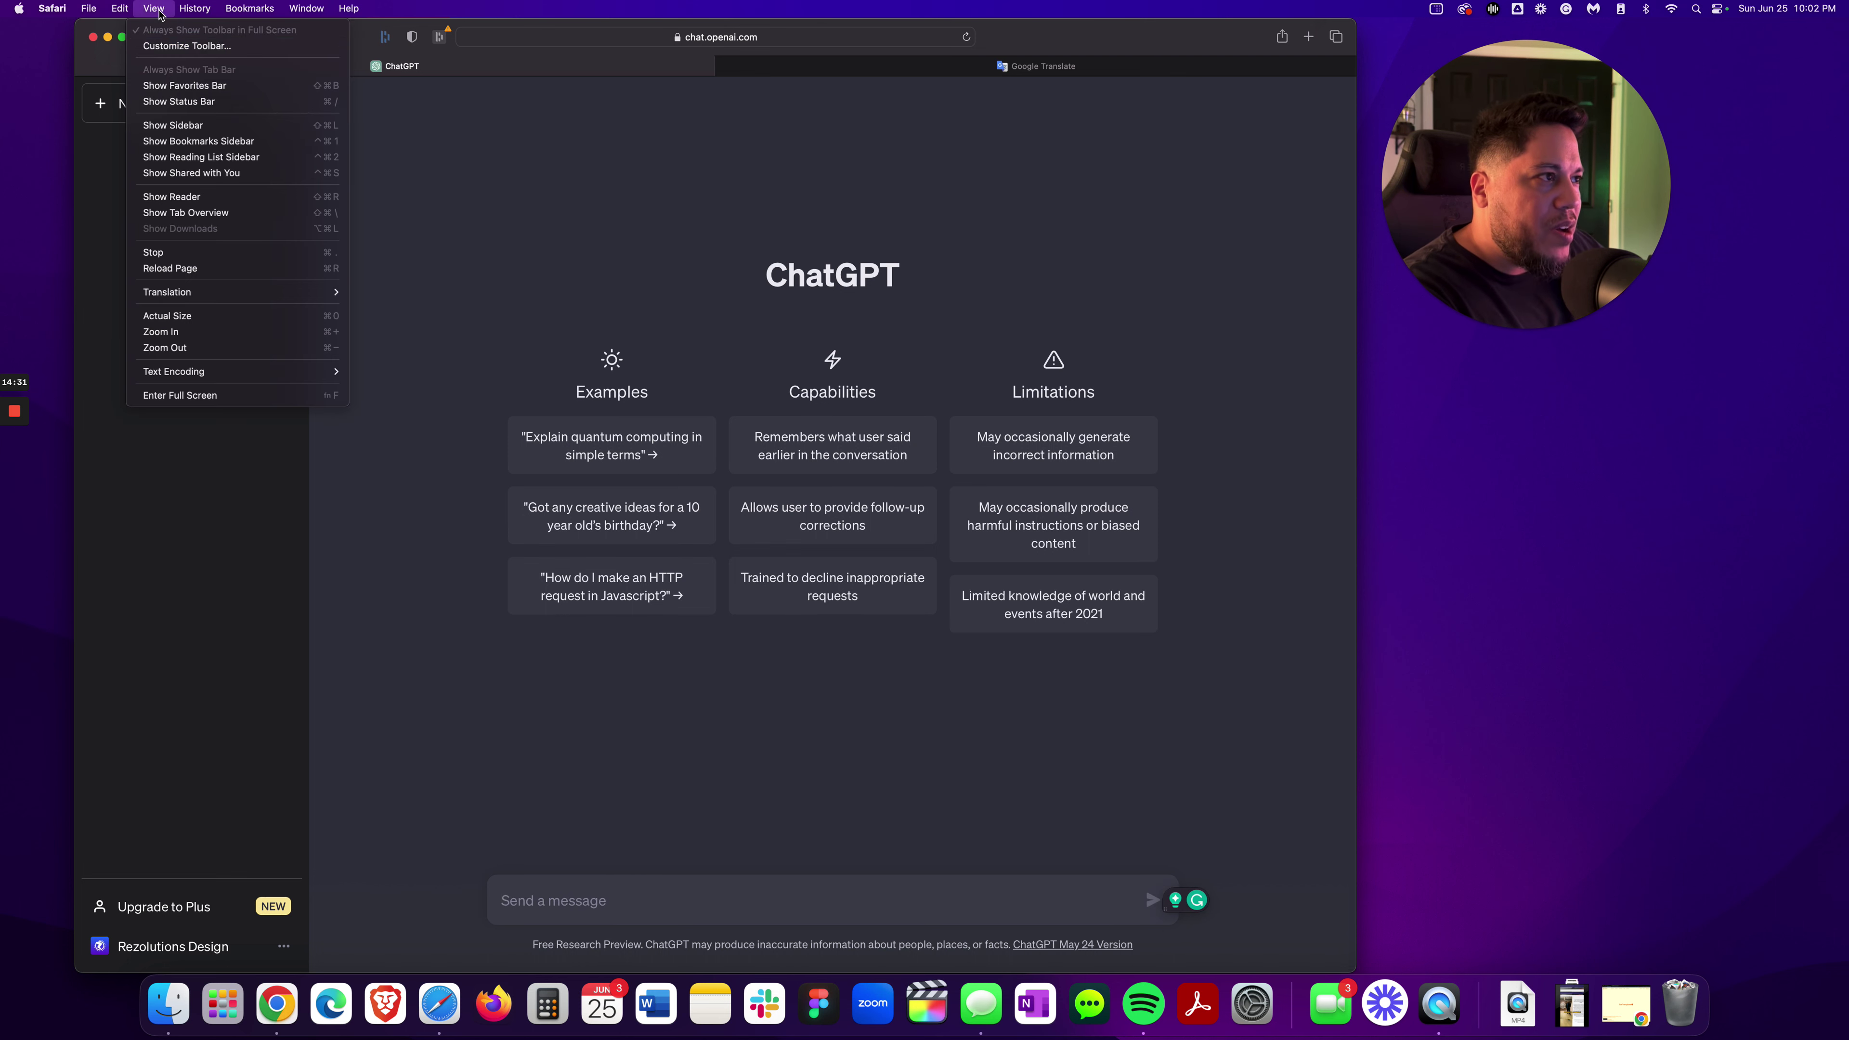
left_click(163, 331)
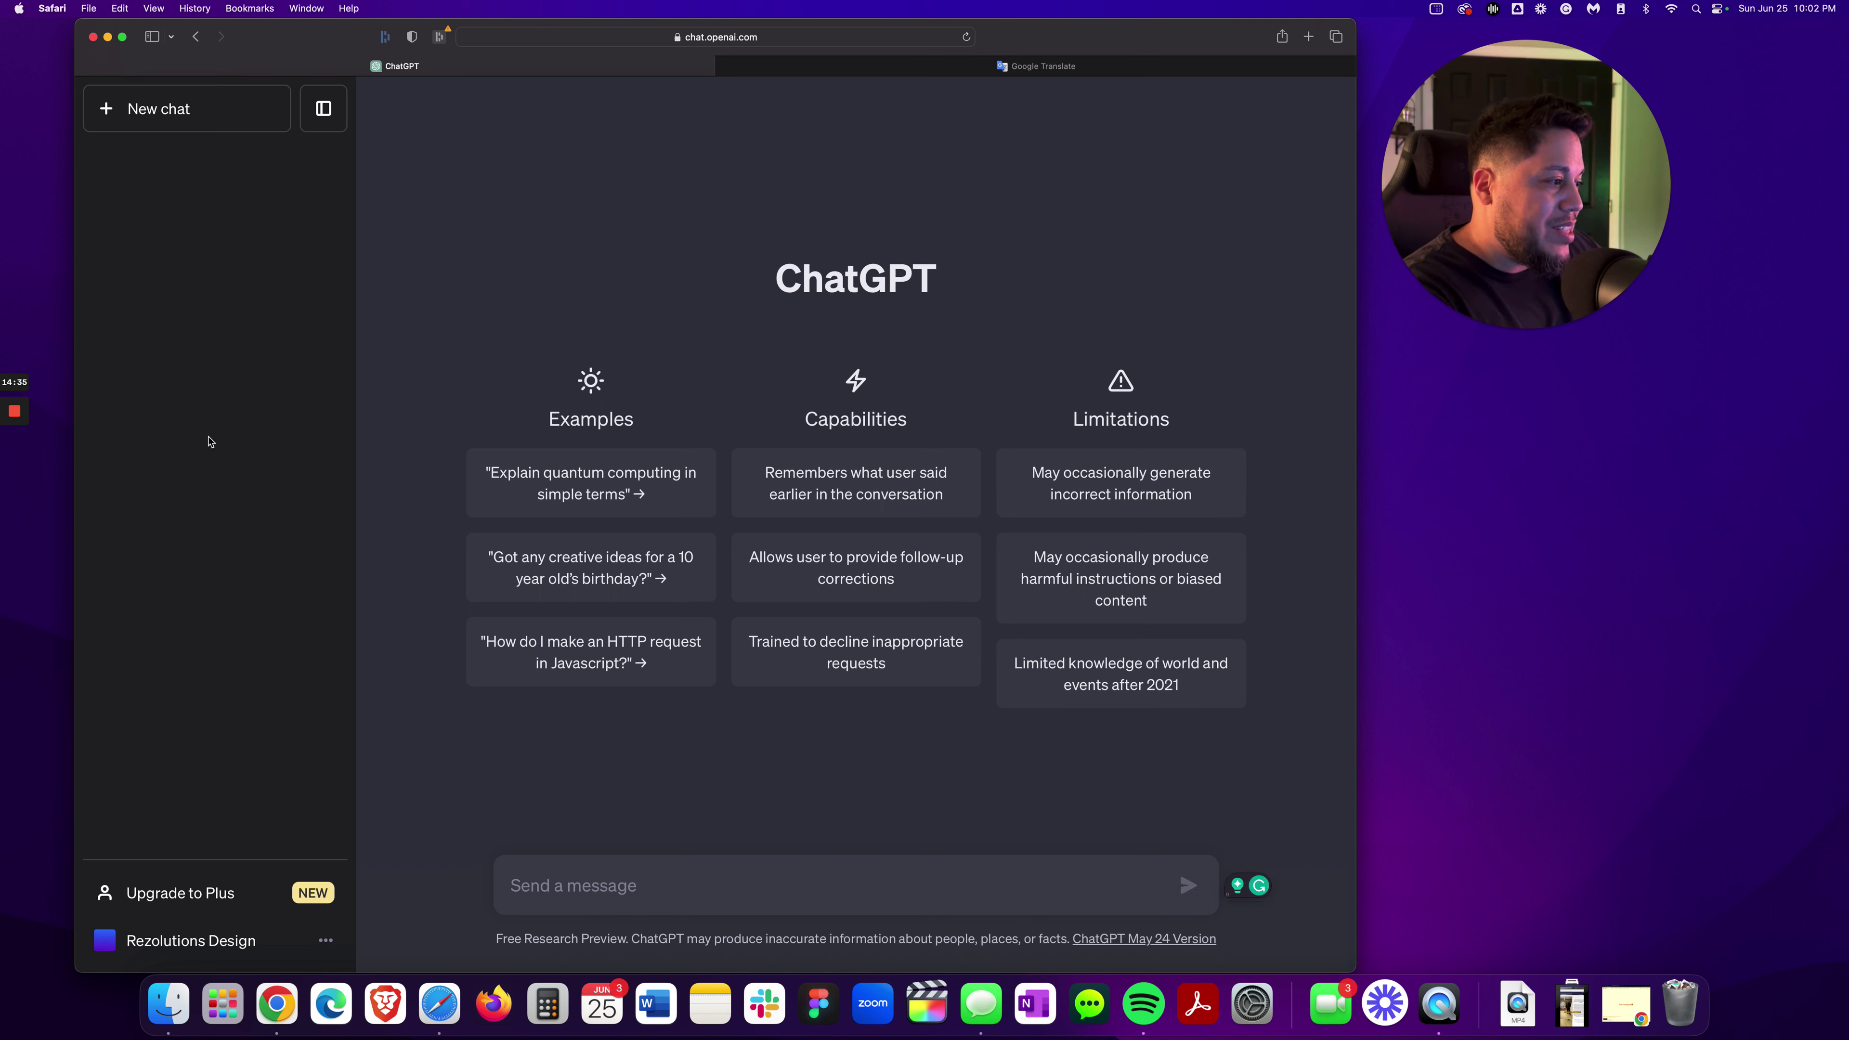
Step: Write "translate the following statement into Spanish:" in the message without sending it
type("trans")
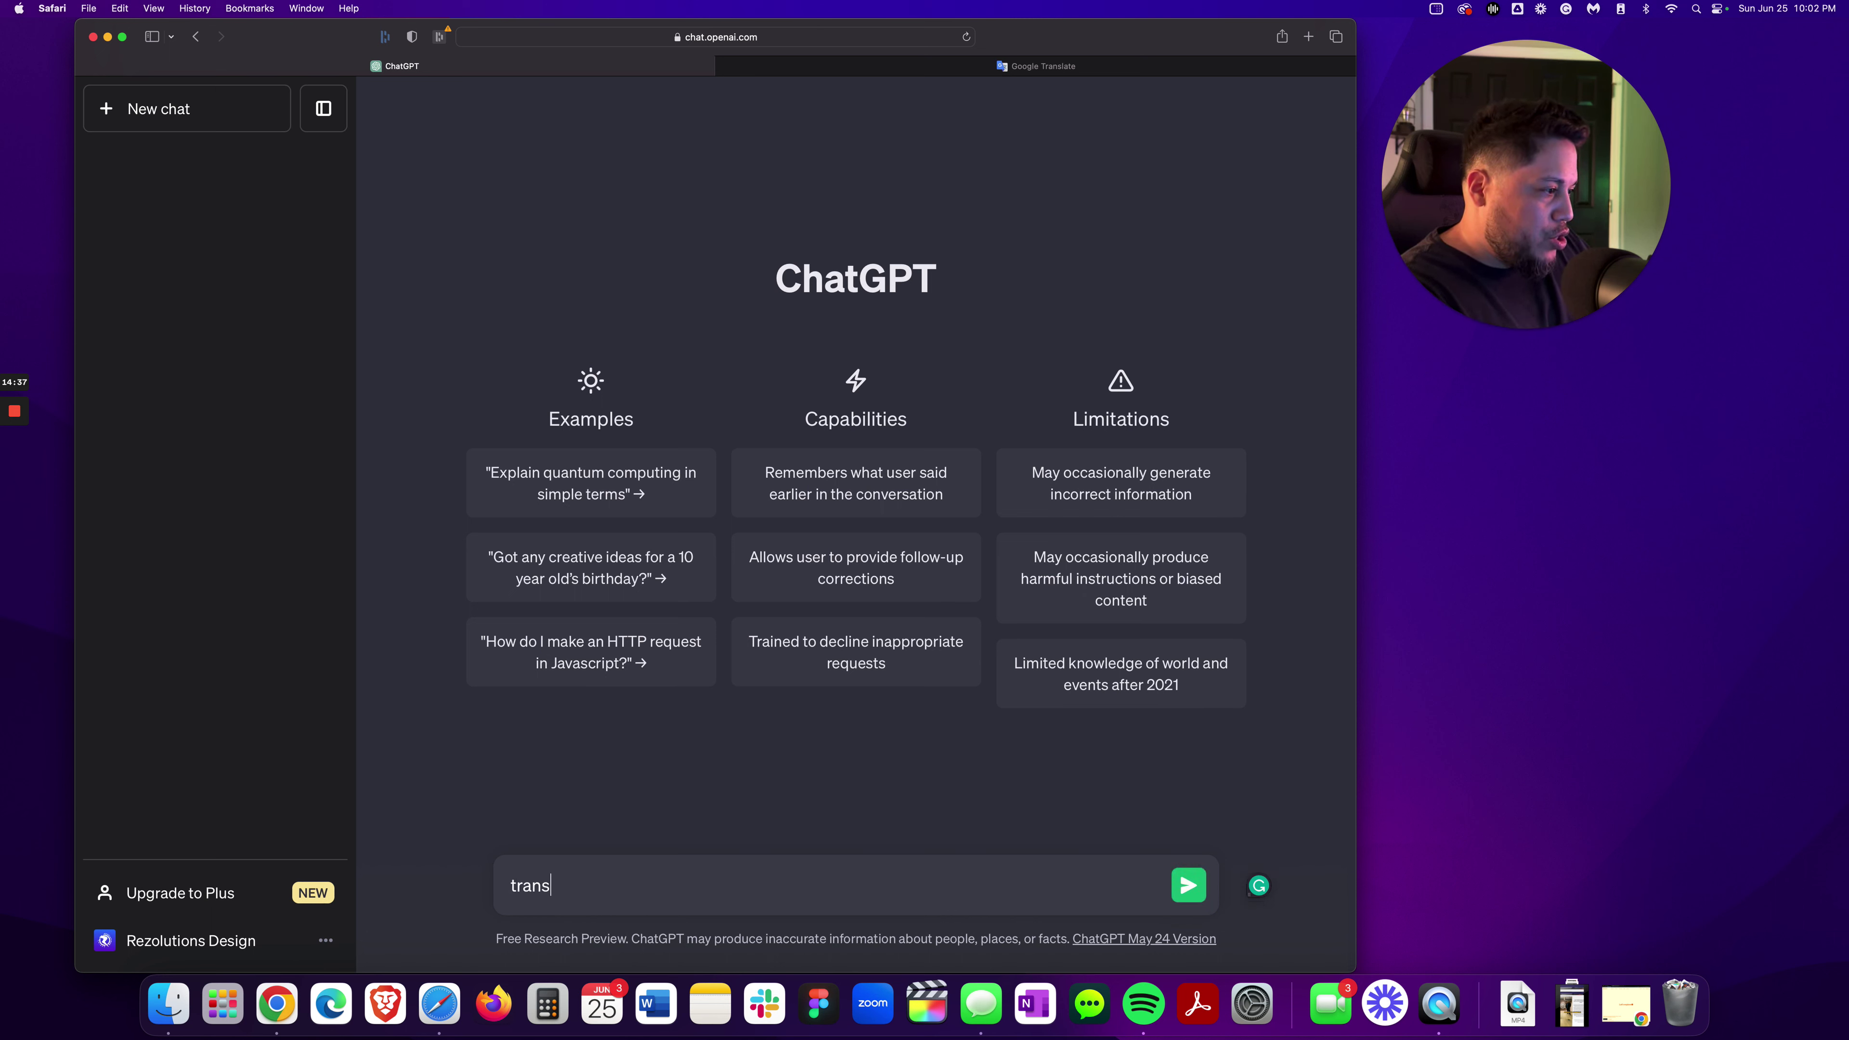
type("late the following")
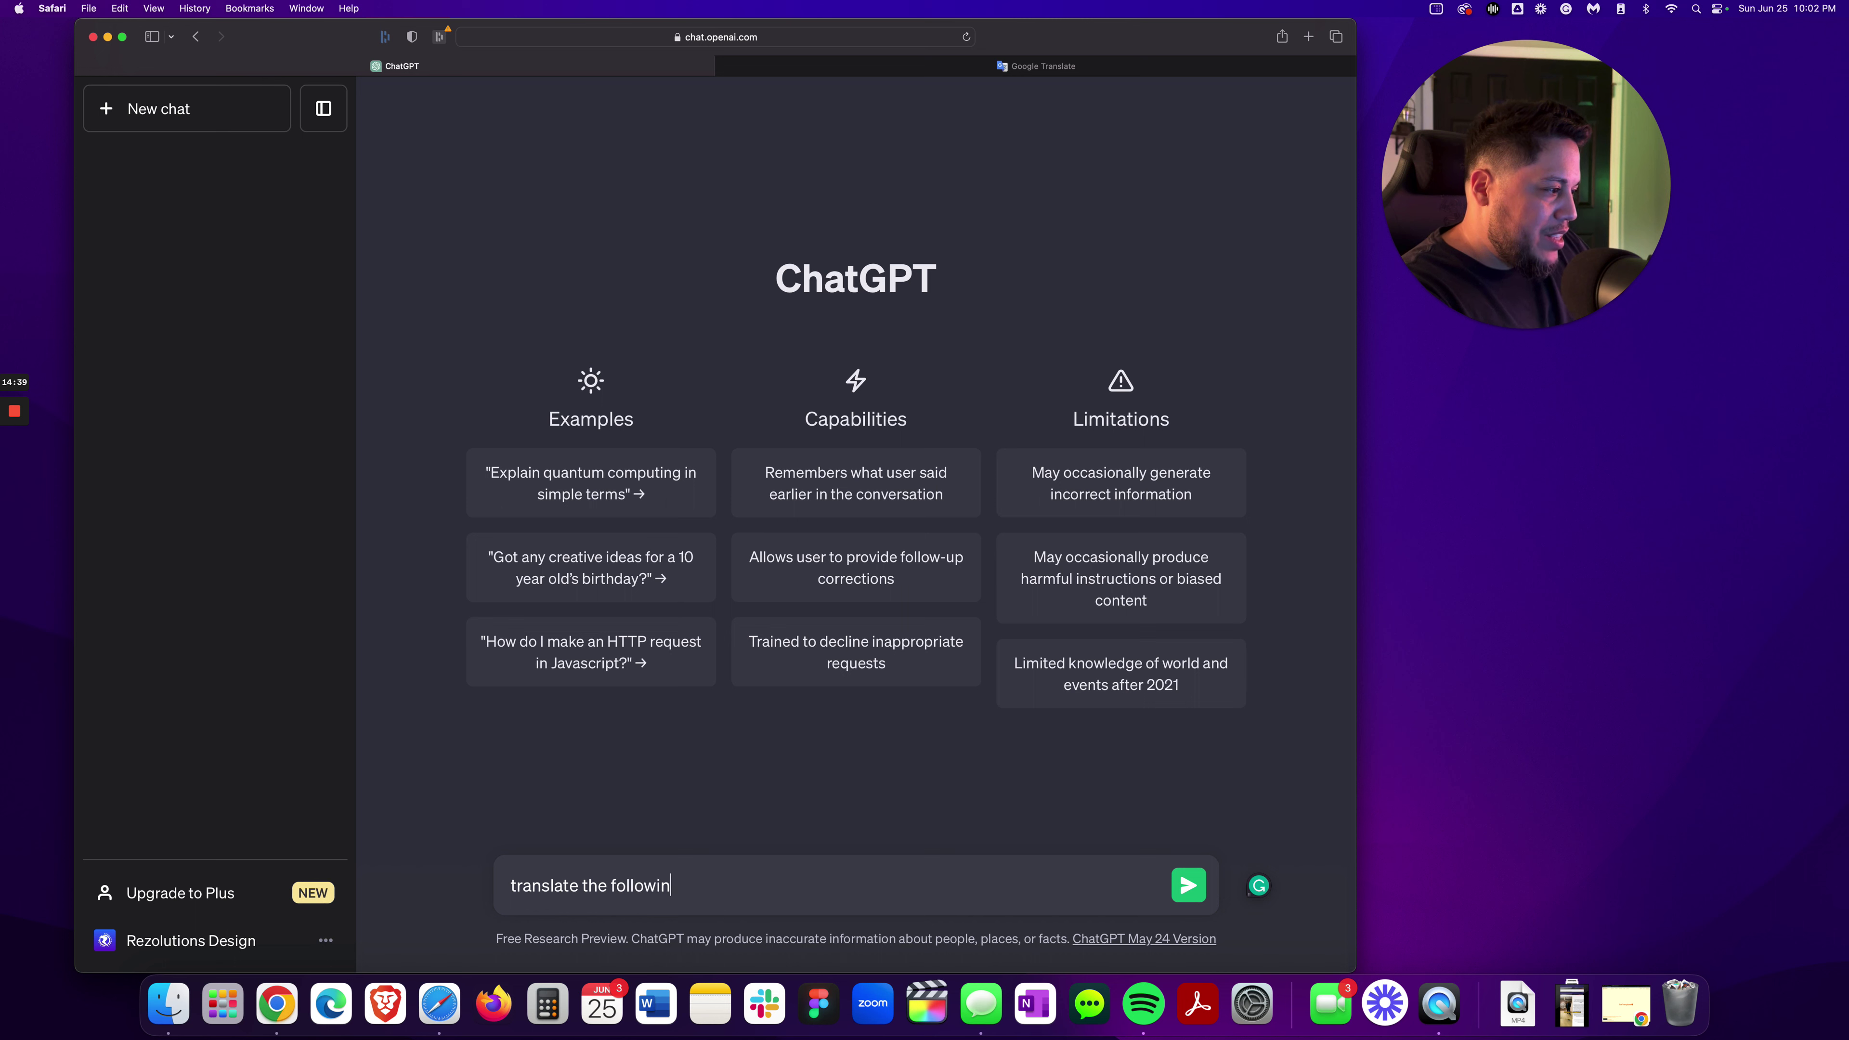
type("state")
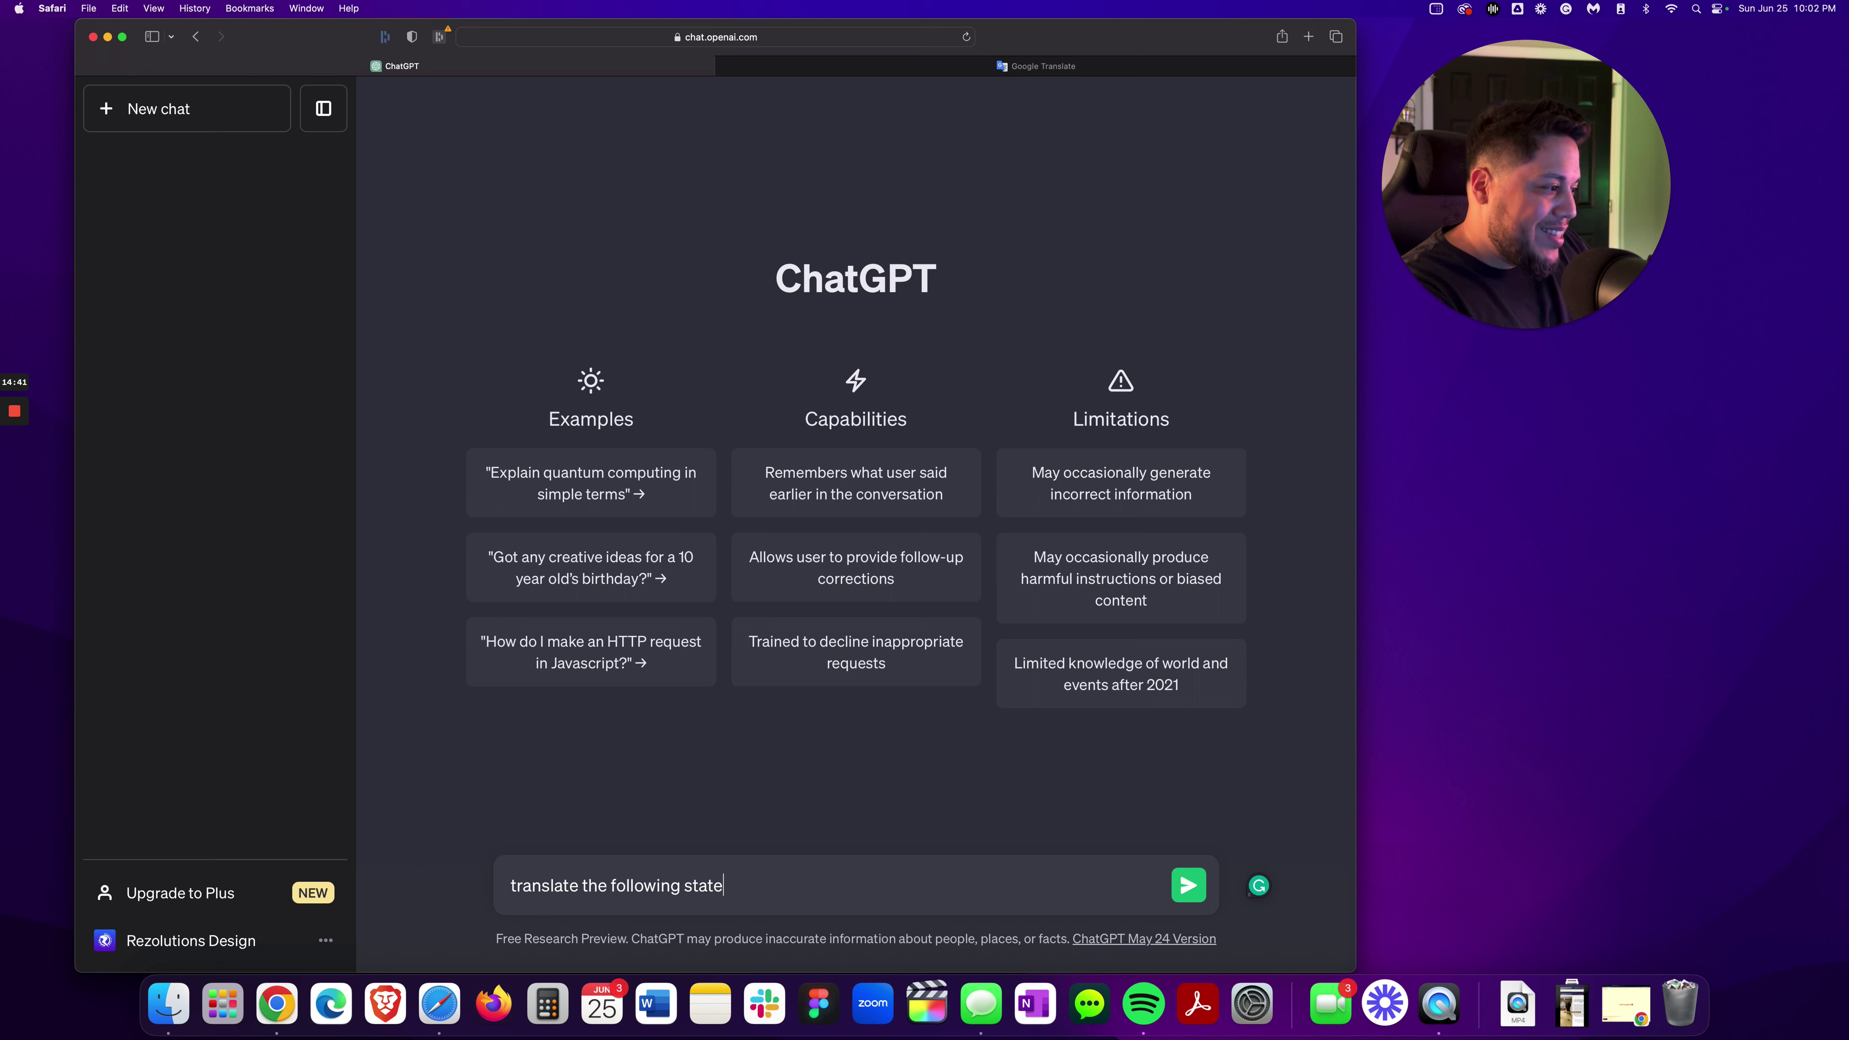
type("ment into sp")
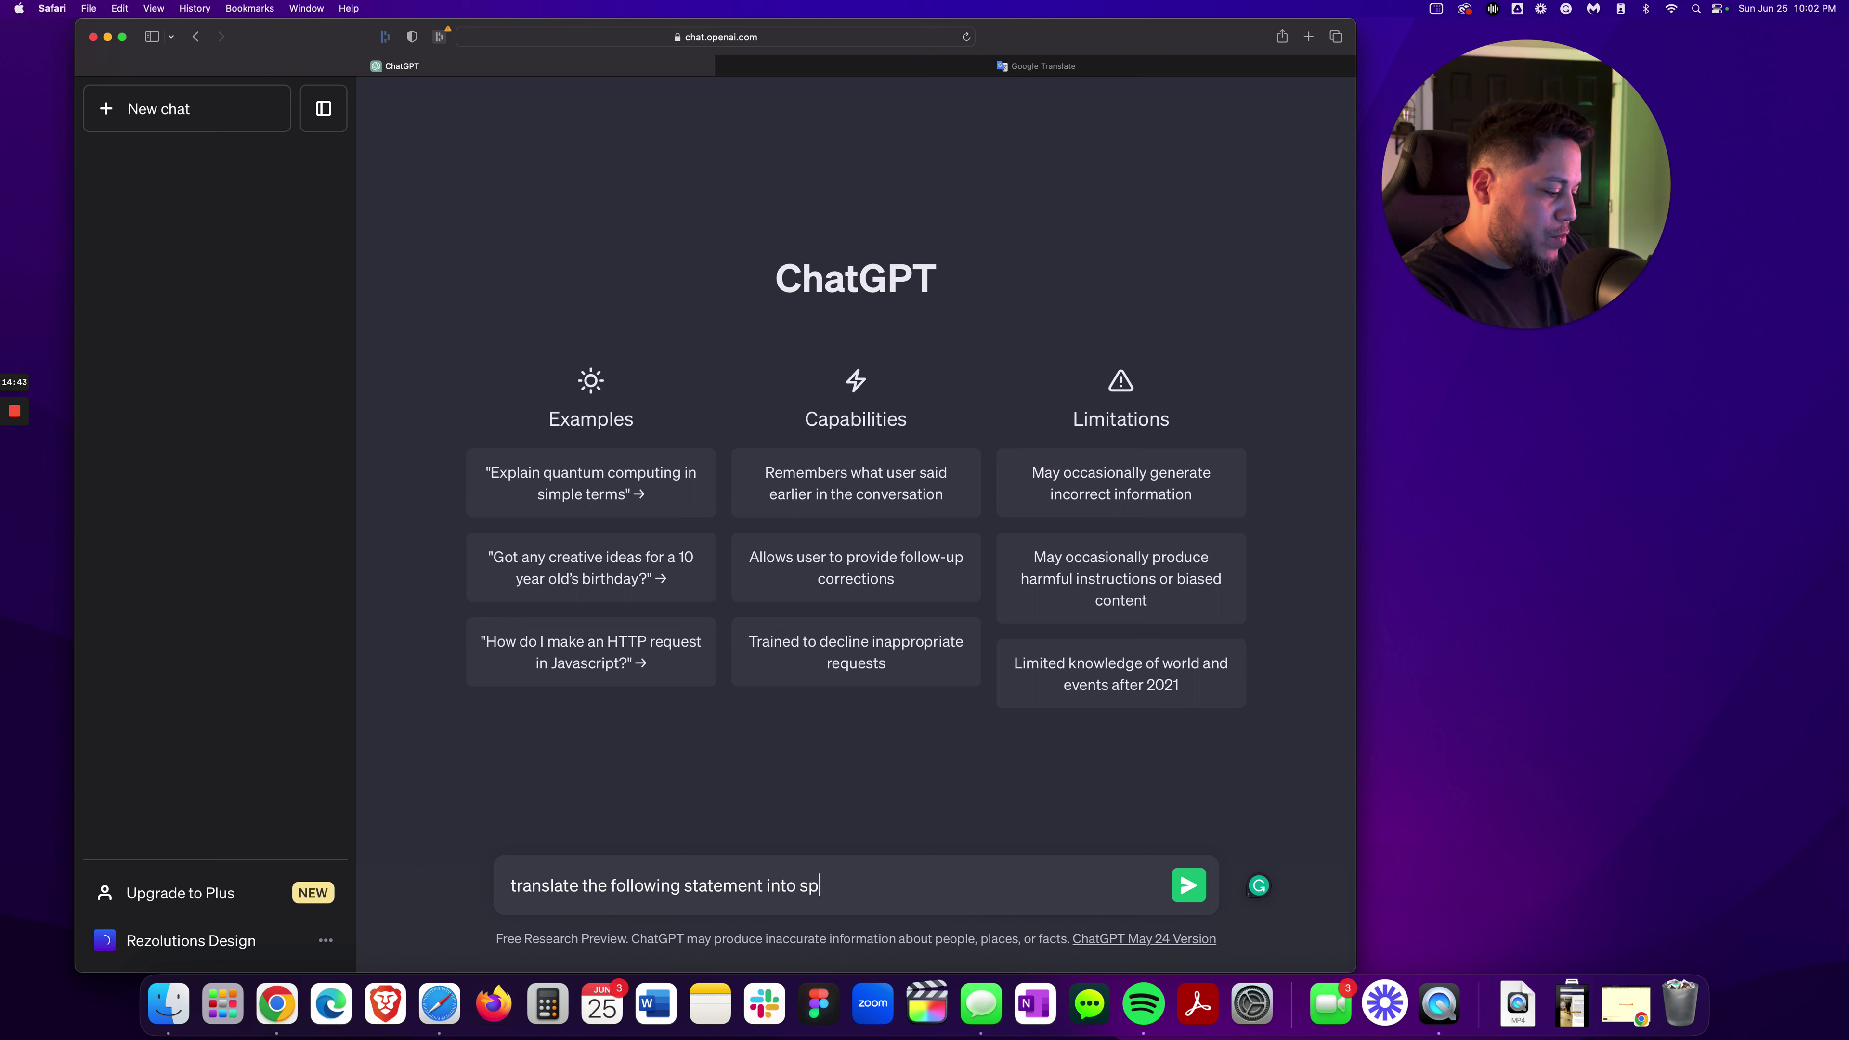
type("anish:")
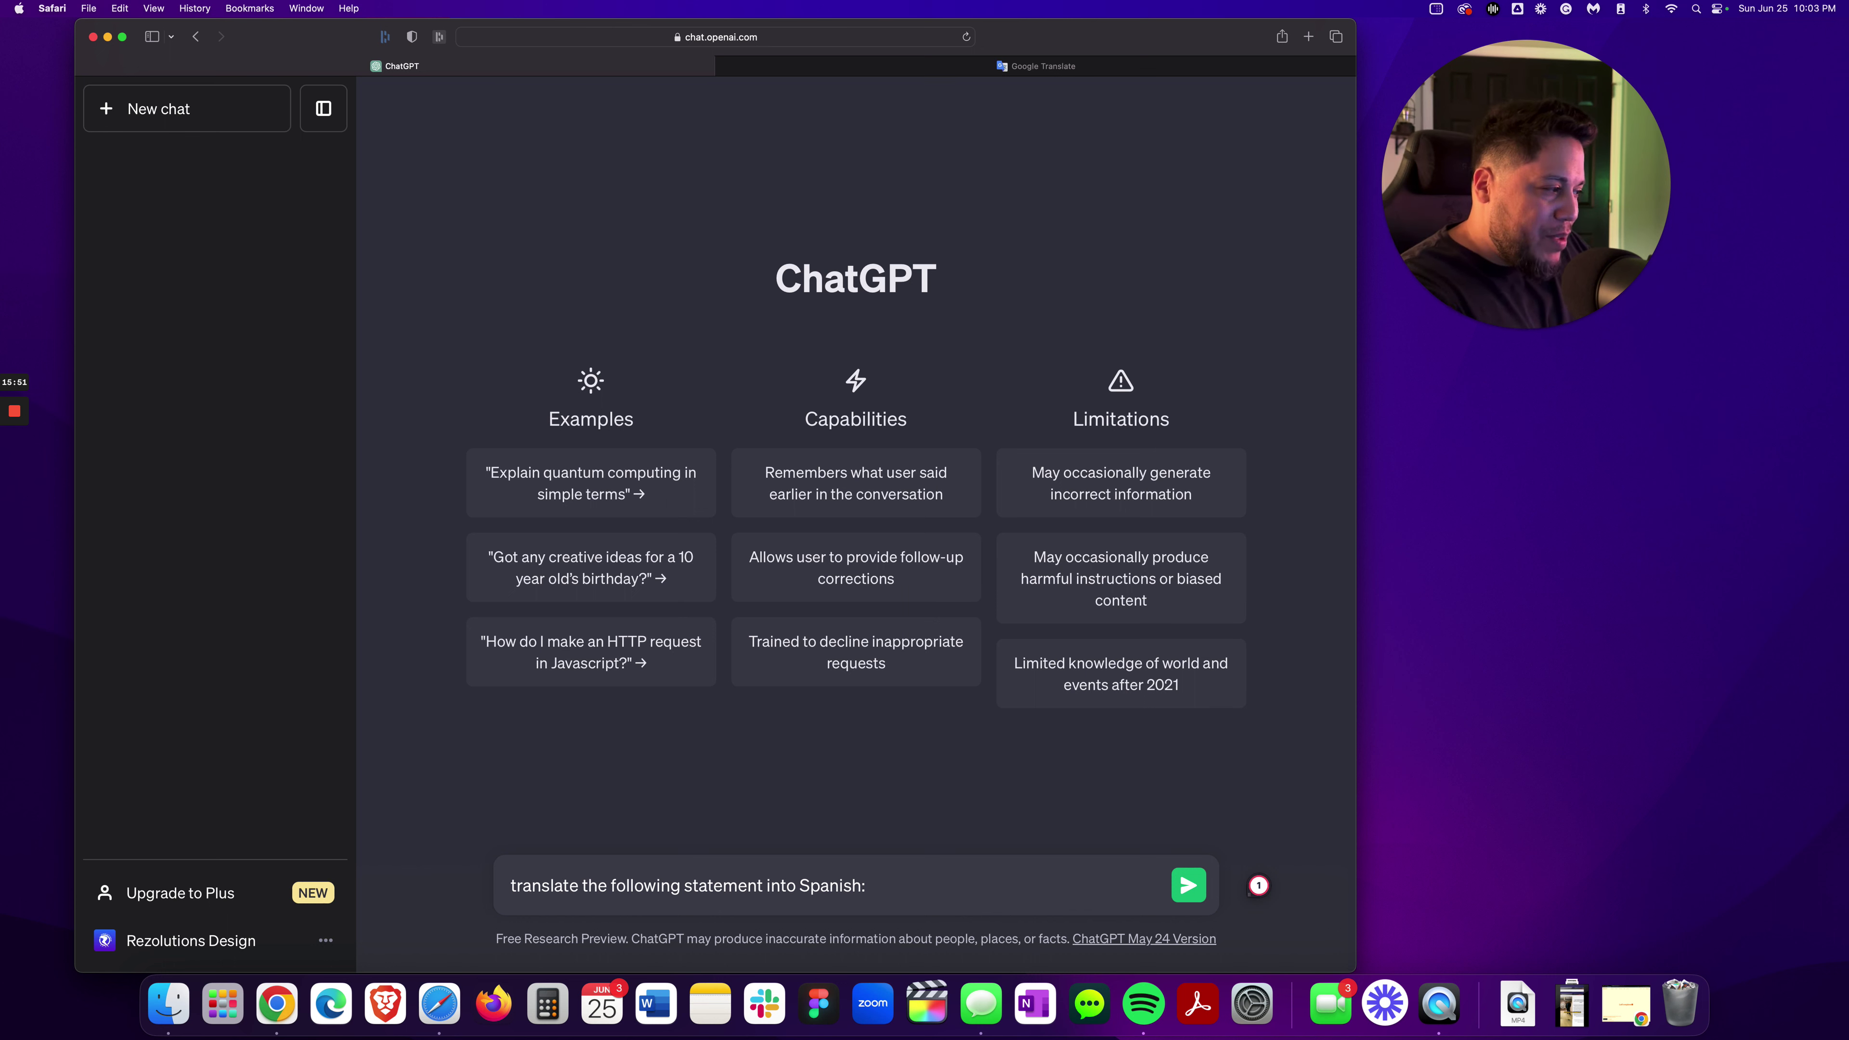
Step: Replace "Spanish:" at the end of the prompt with "from Spanish to English"
key("BackSpace")
key("BackSpace")
key("BackSpace")
key("BackSpace")
key("BackSpace")
key("BackSpace")
key("BackSpace")
key("BackSpace")
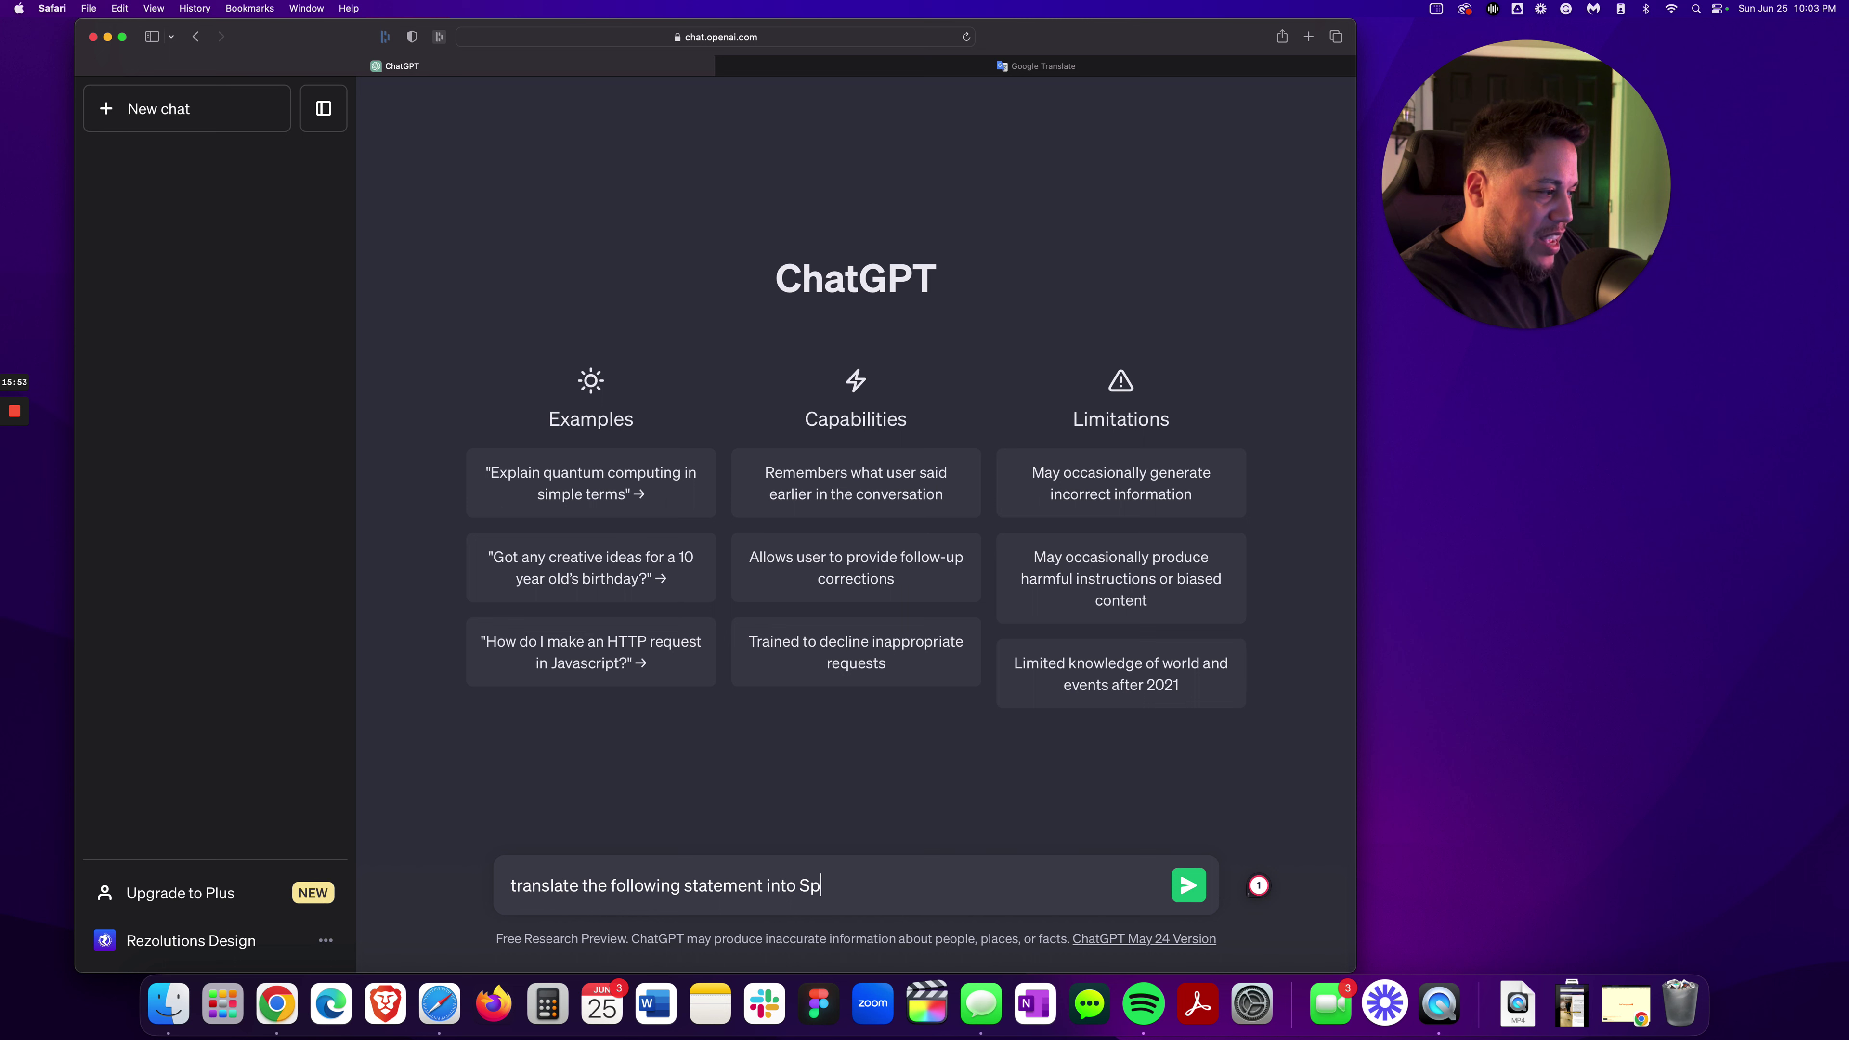
type("from S")
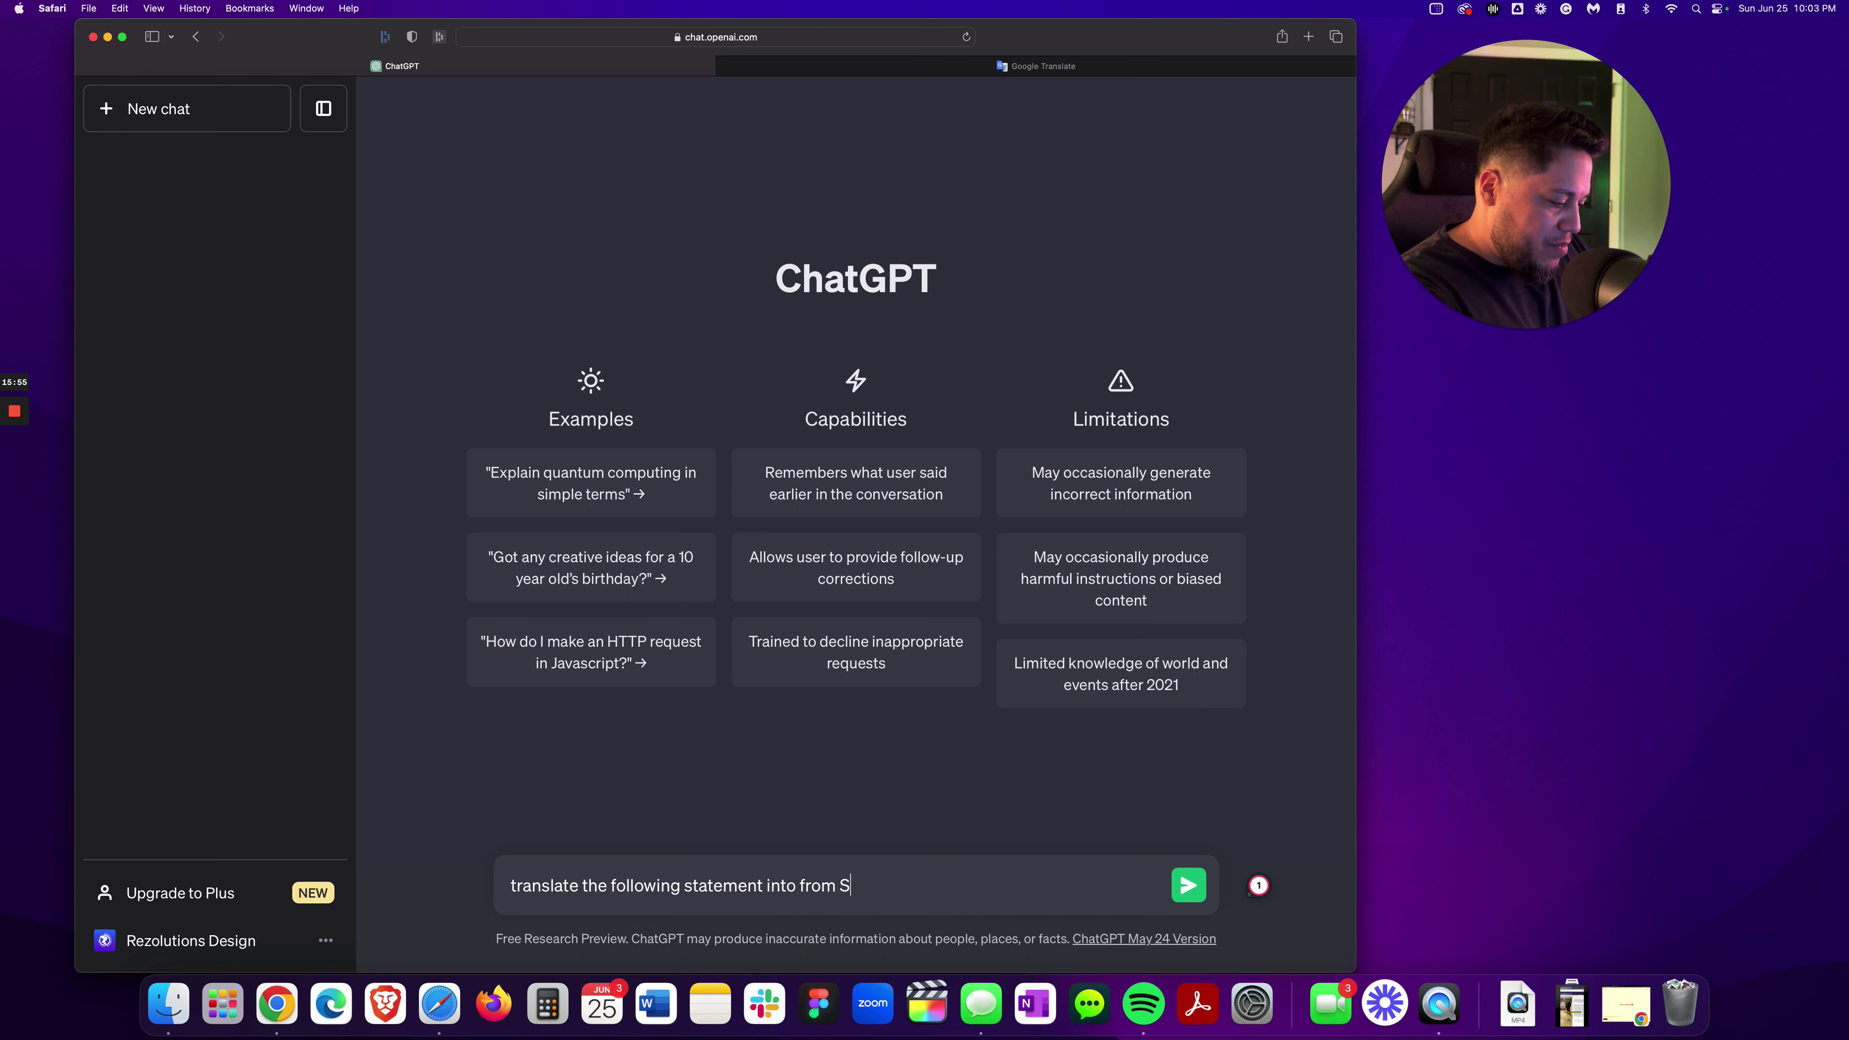
type("panish to Enligh")
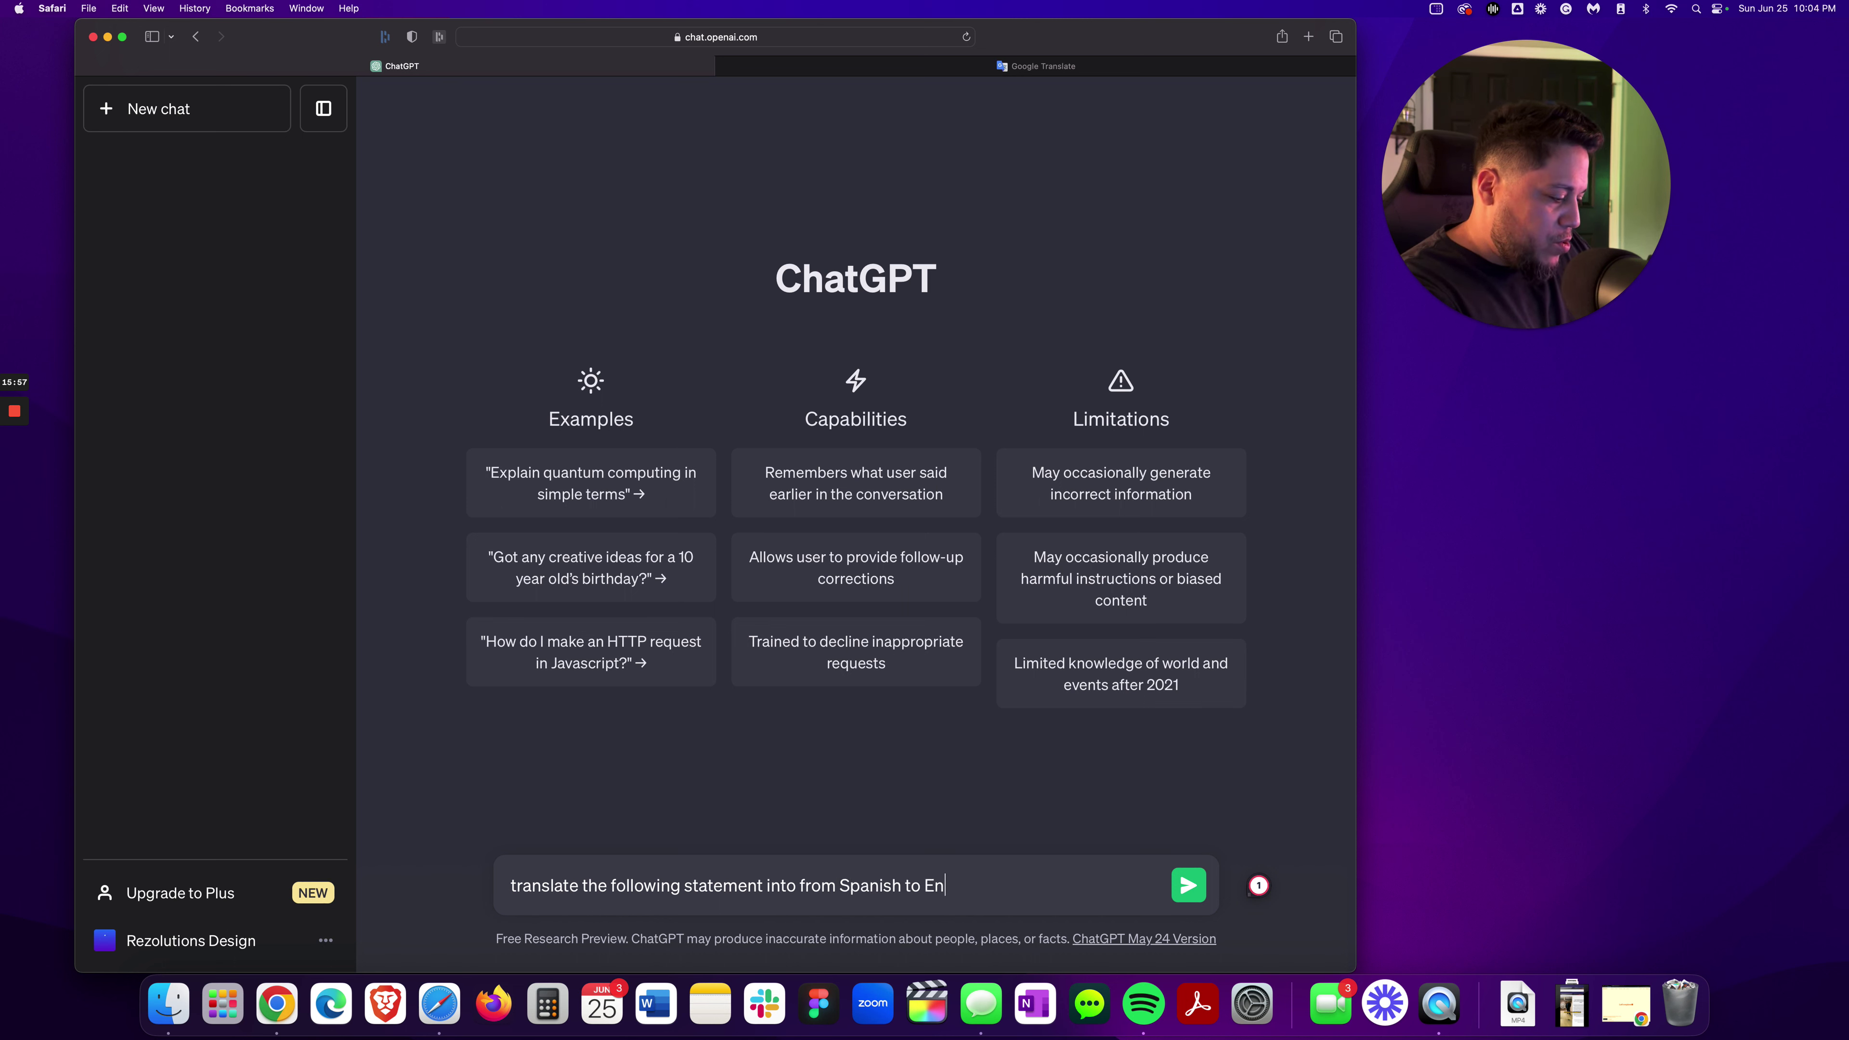
key("BackSpace")
key("BackSpace")
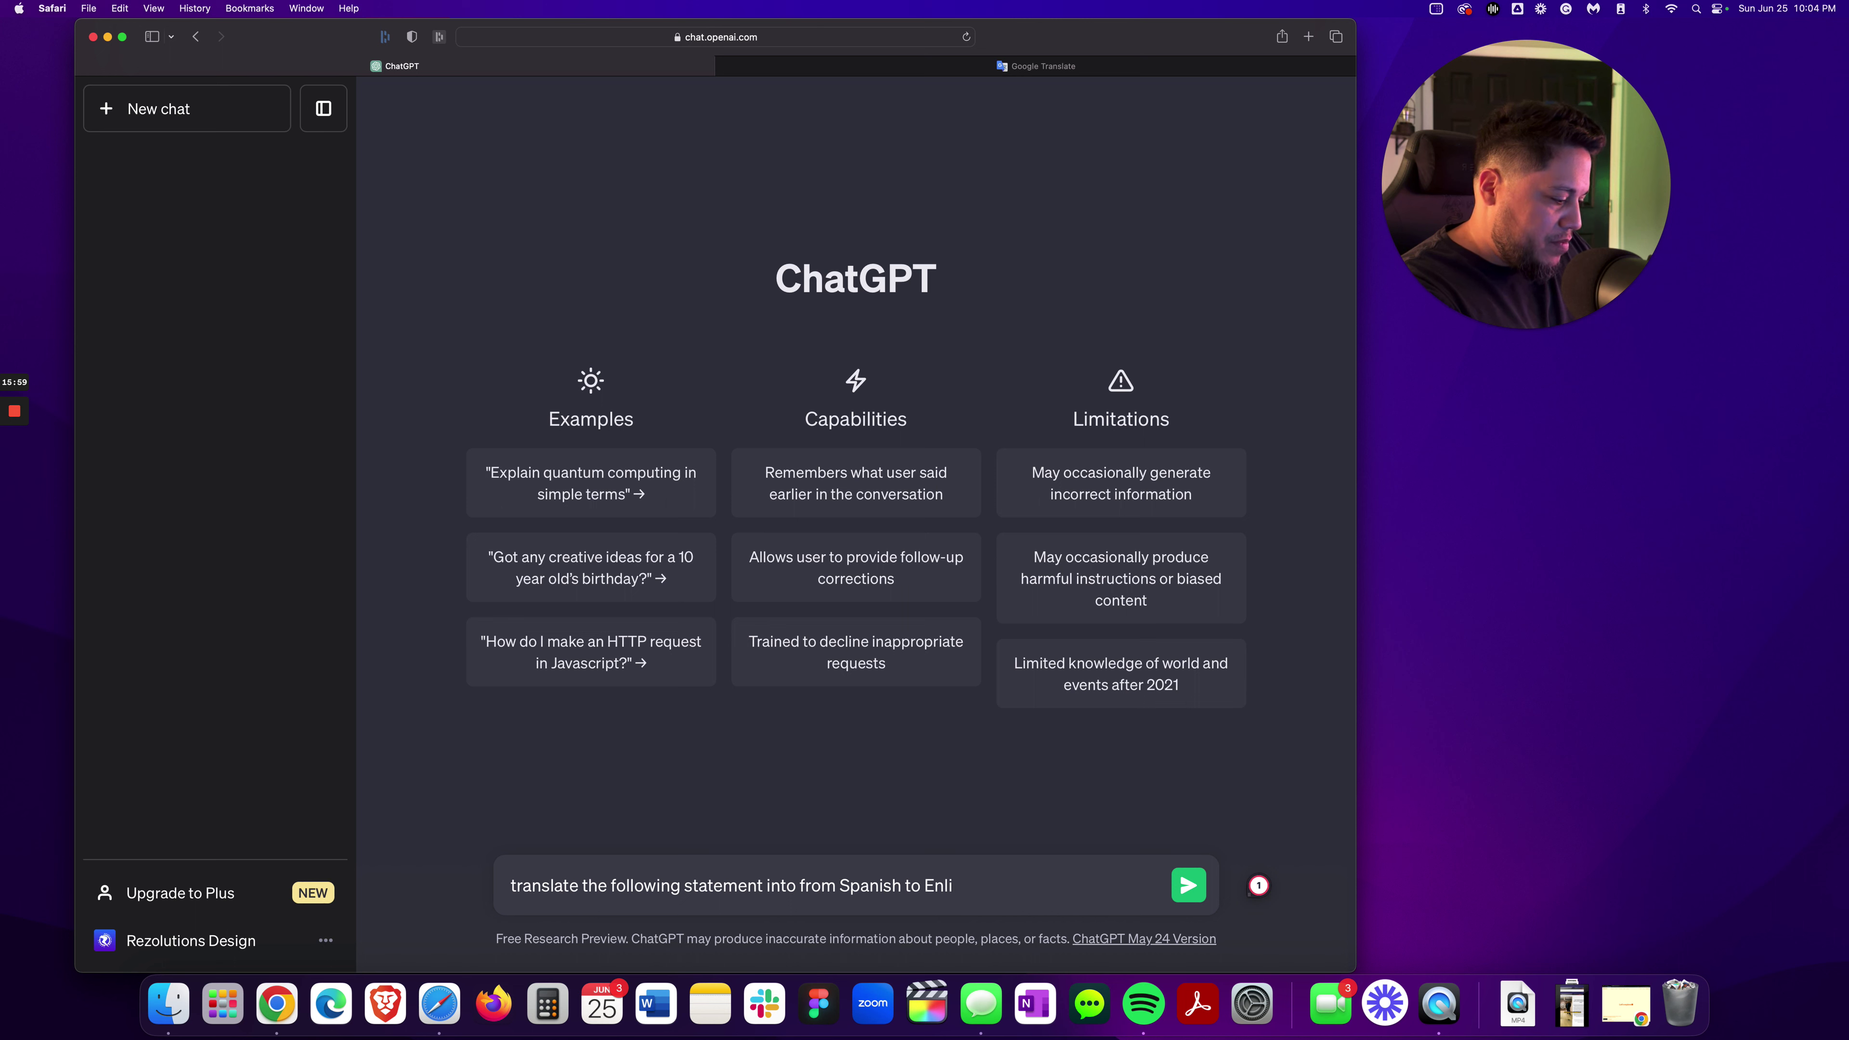
key("BackSpace")
key("BackSpace")
type("glish")
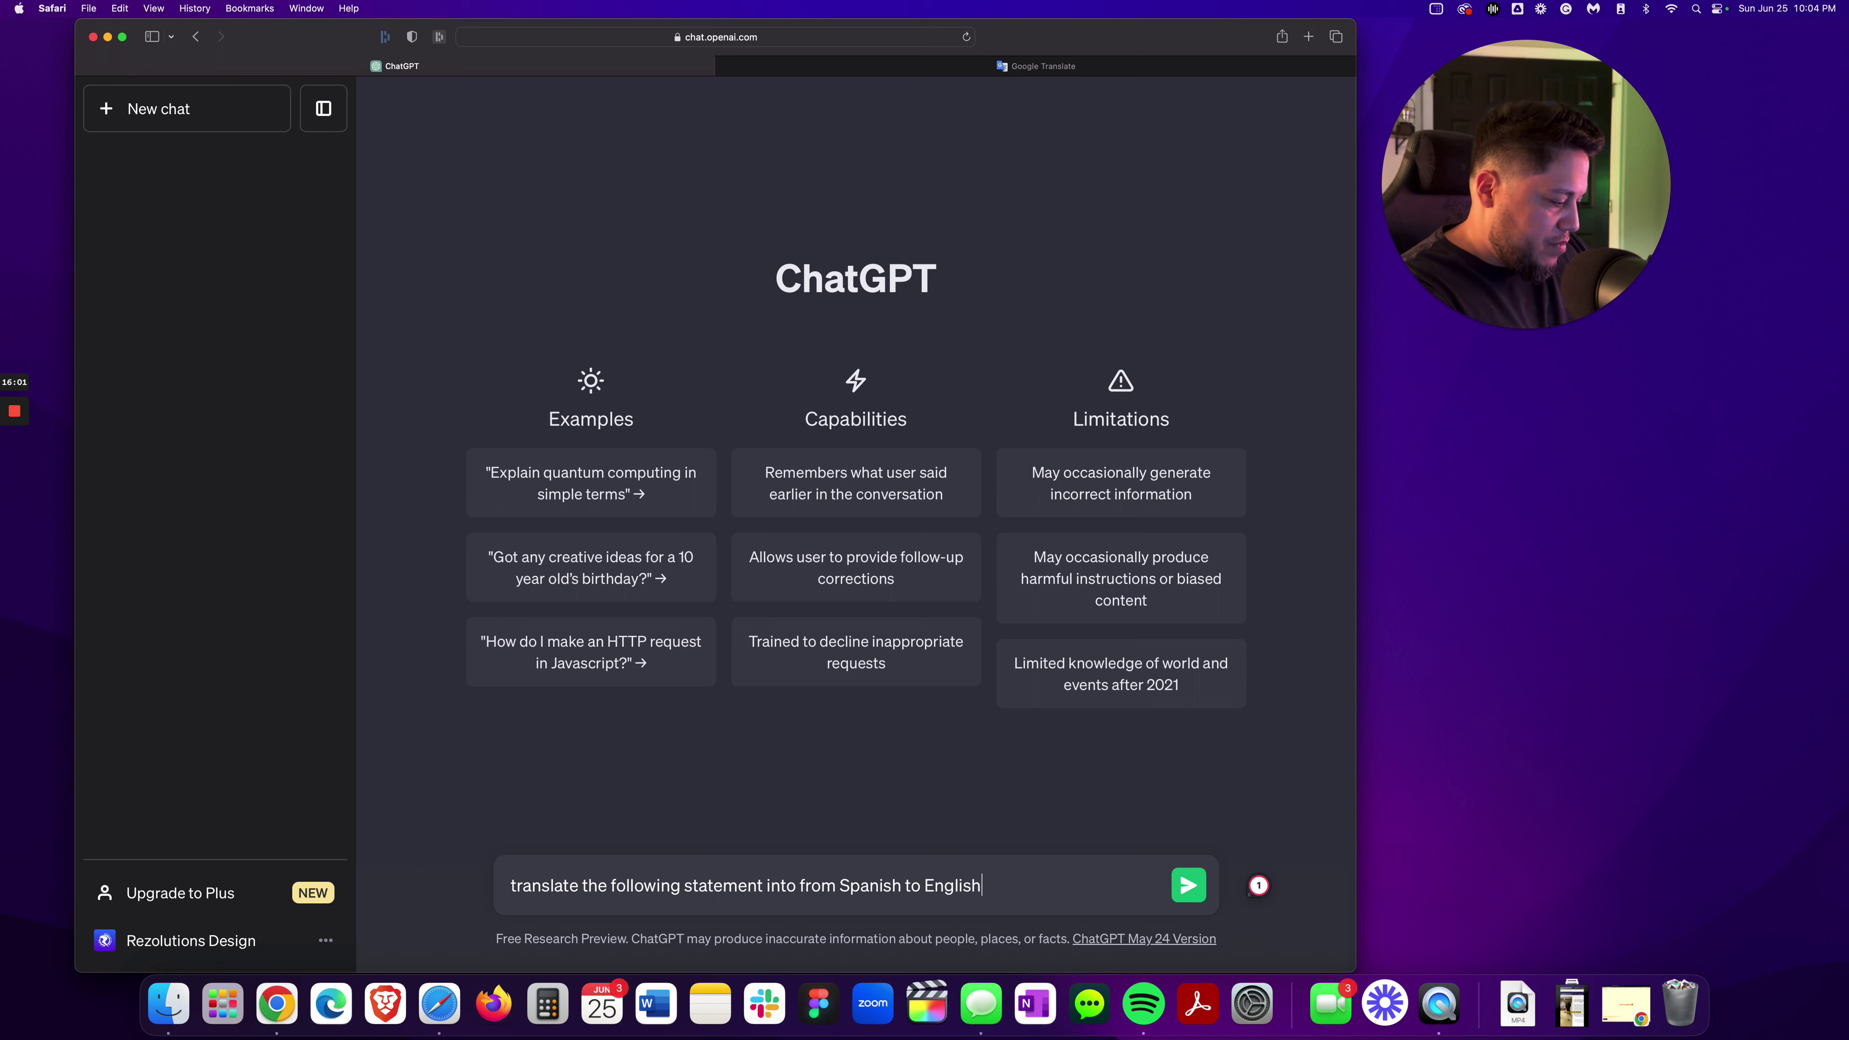
Step: Add a colon after the instruction and begin the Spanish statement with "Saludos, mi nombre"
type(": S")
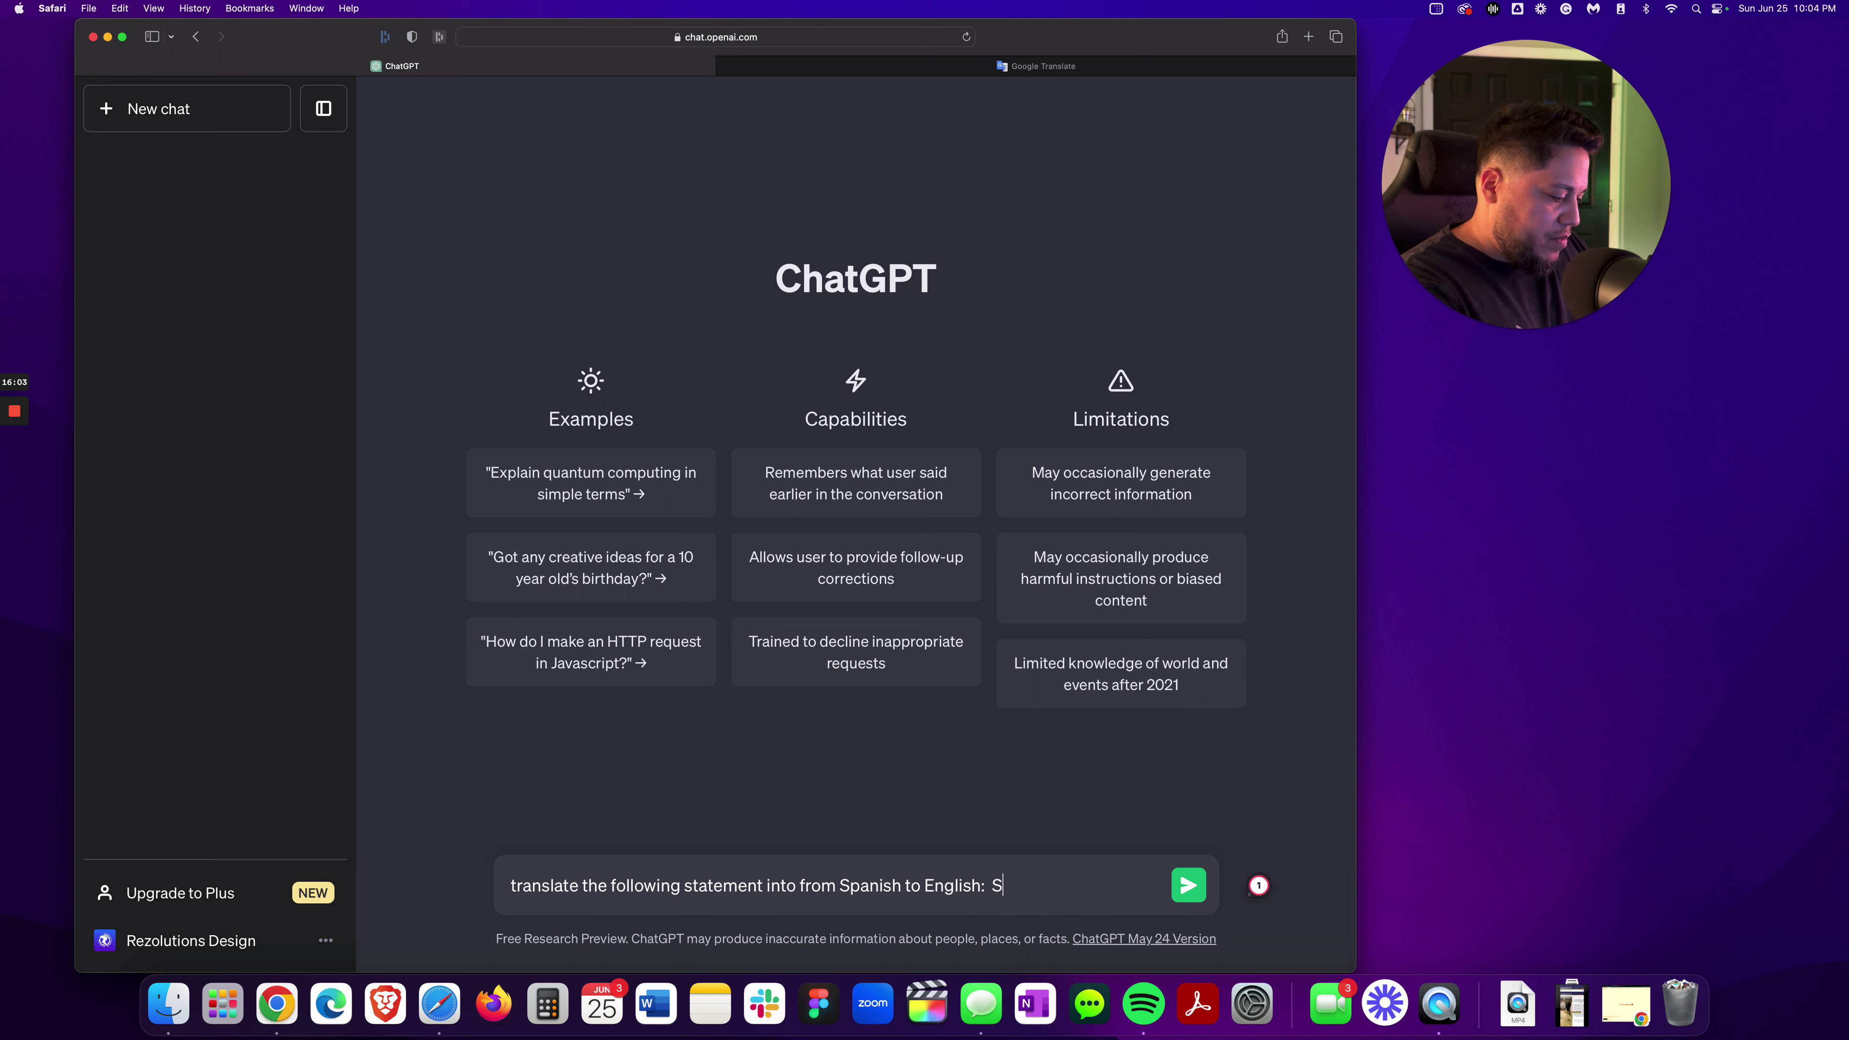
type("aludos, mi")
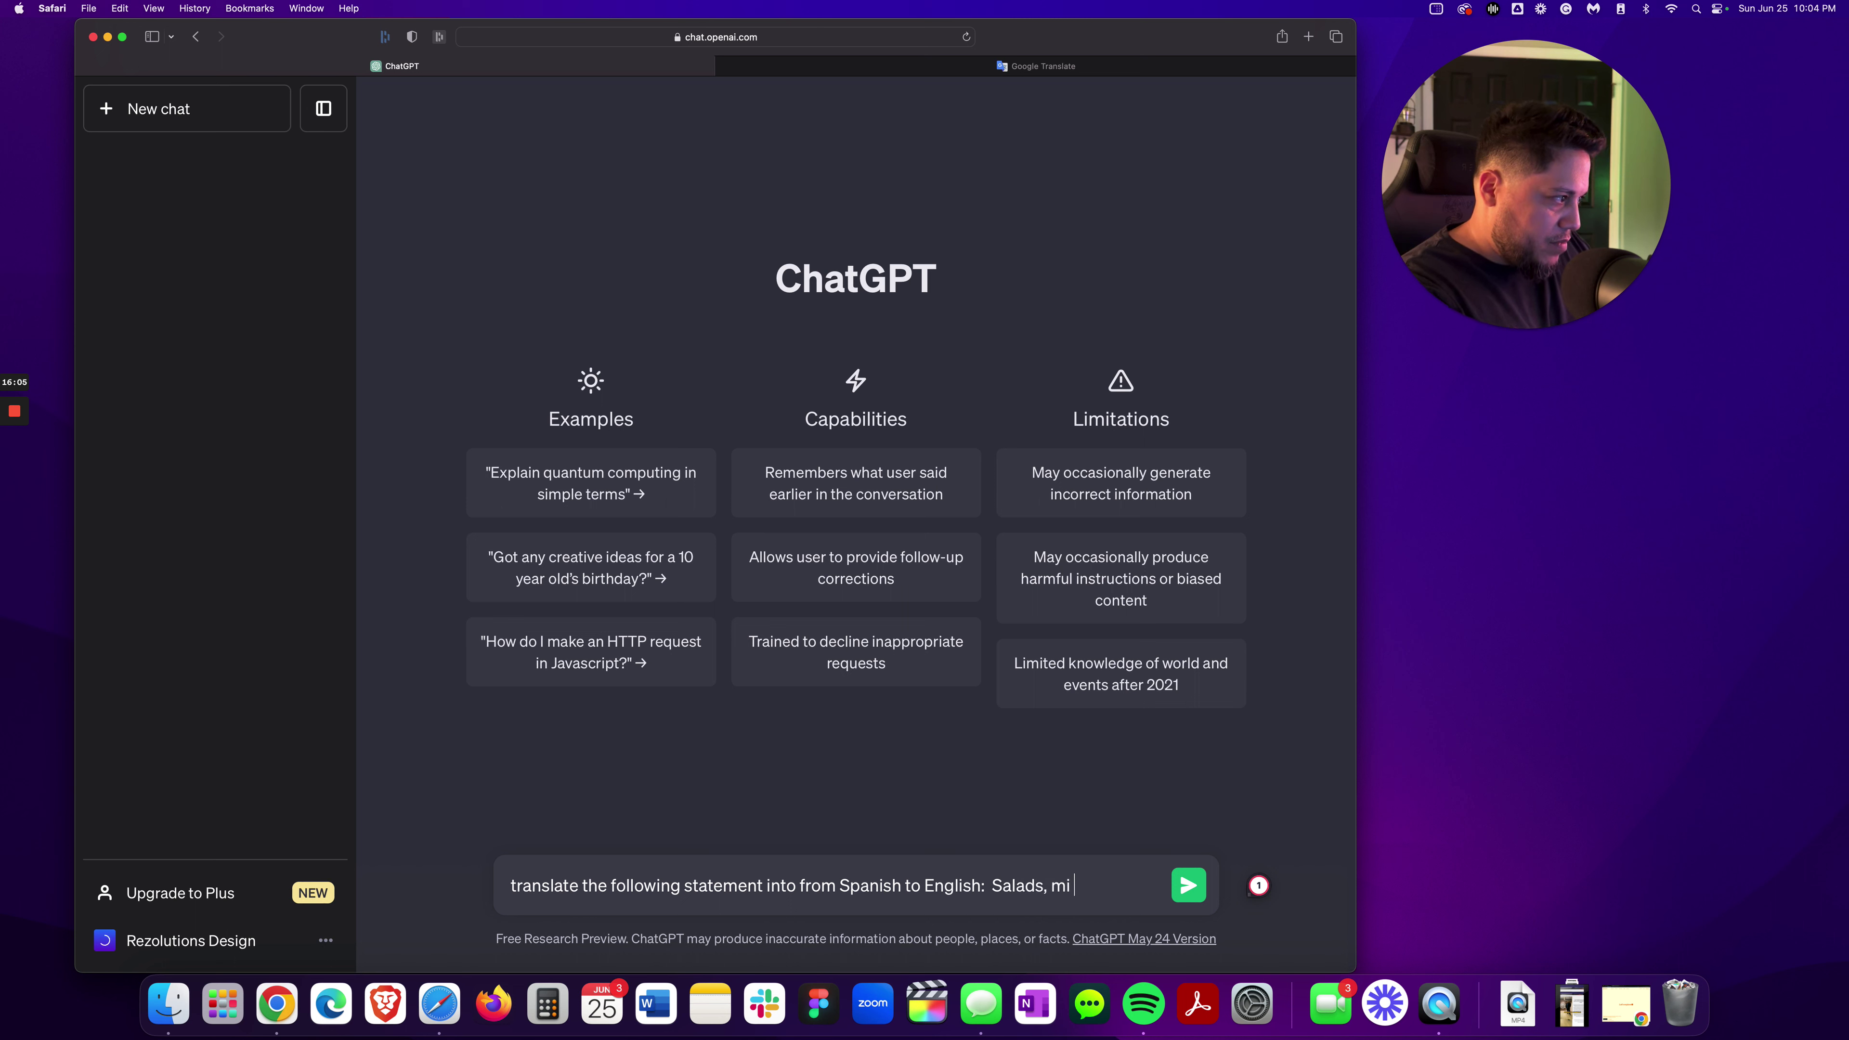
key("BackSpace")
key("BackSpace")
key("BackSpace")
key("BackSpace")
key("BackSpace")
key("BackSpace")
key("BackSpace")
type("u")
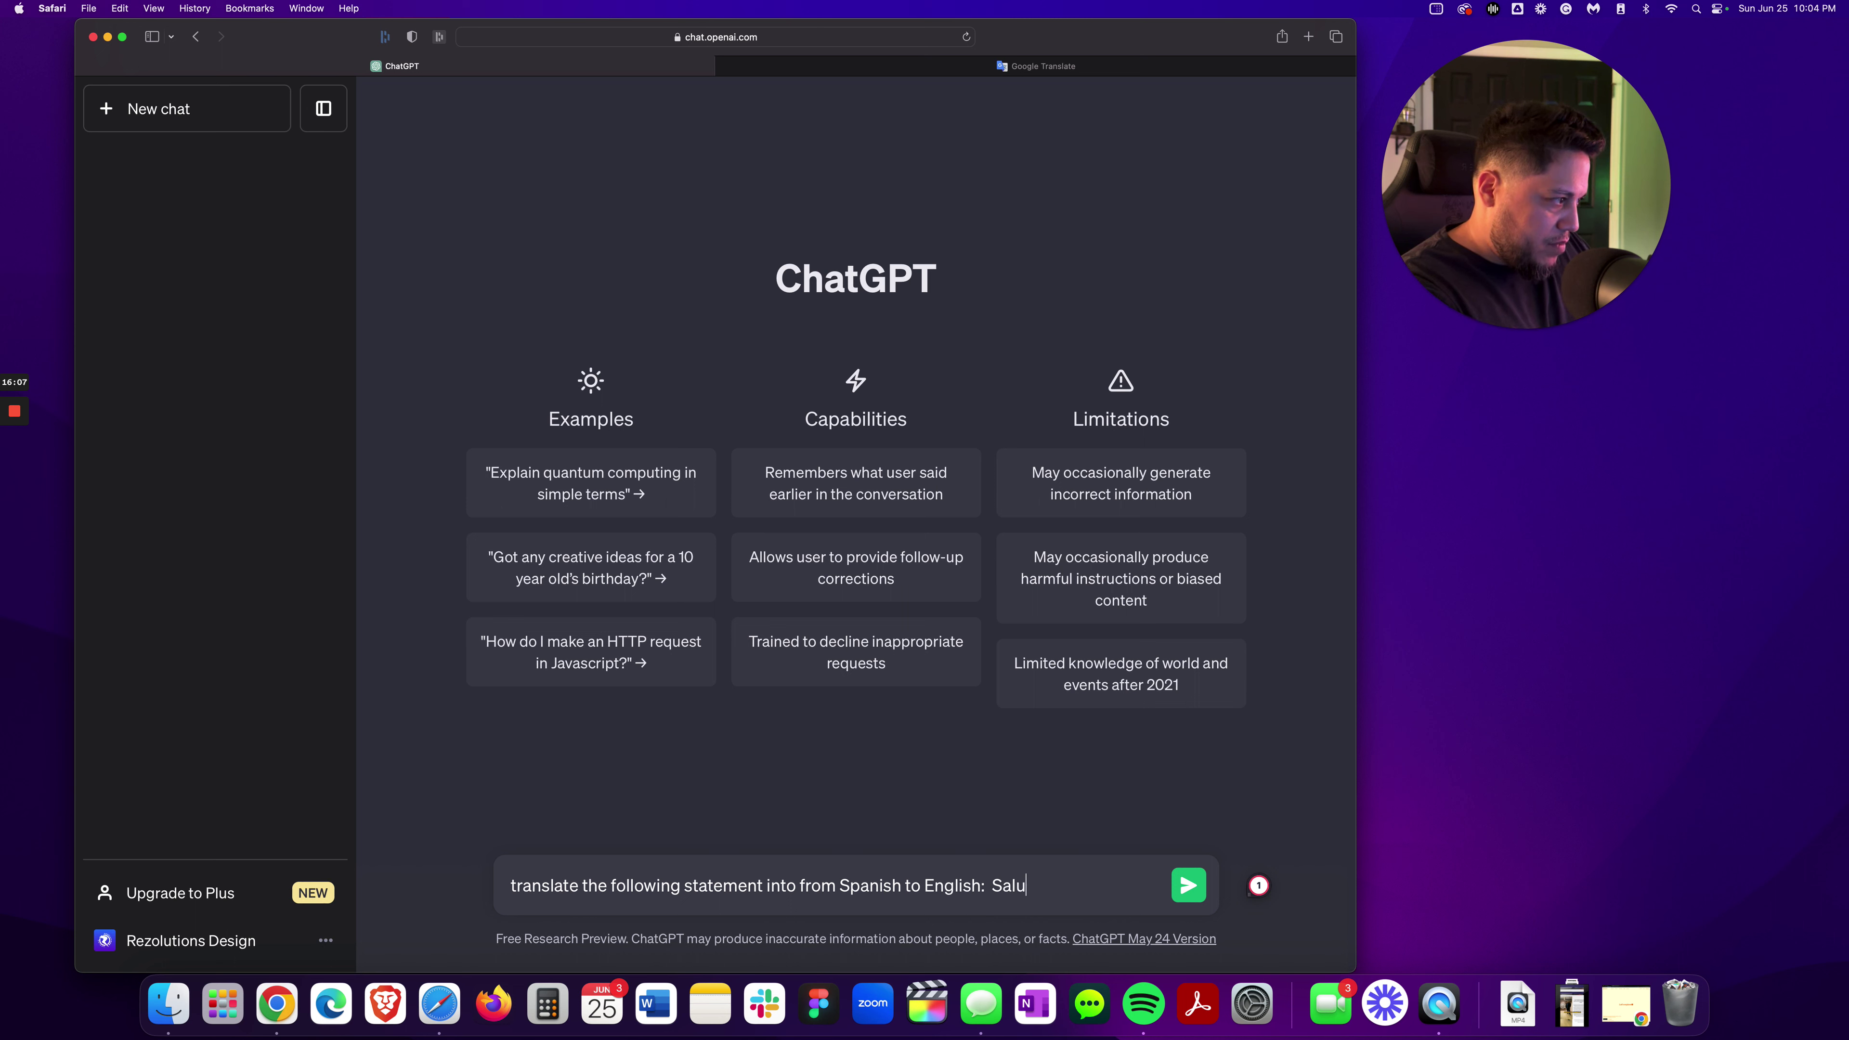
type("dos, mi nombre")
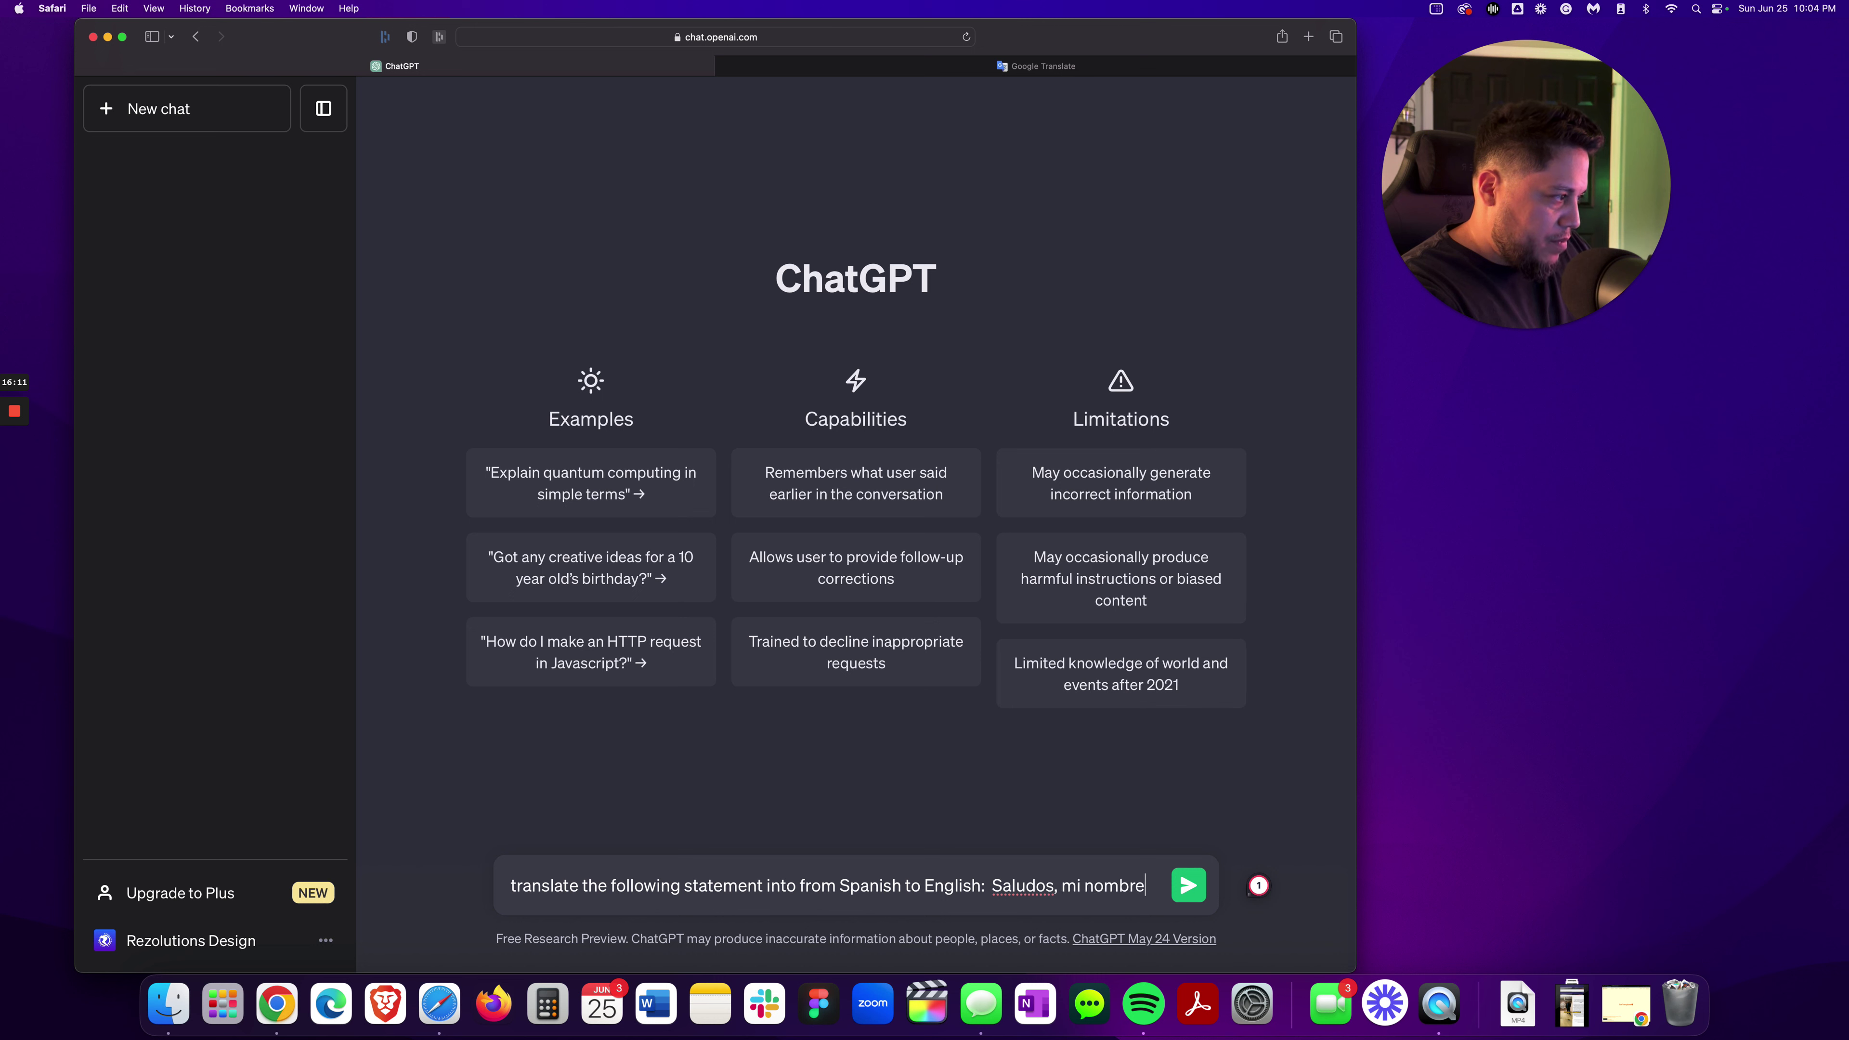
Step: Continue the statement with "es", the speaker's first name and "y soy dueño de Rezolutions Design"
type(" es Edwin y so")
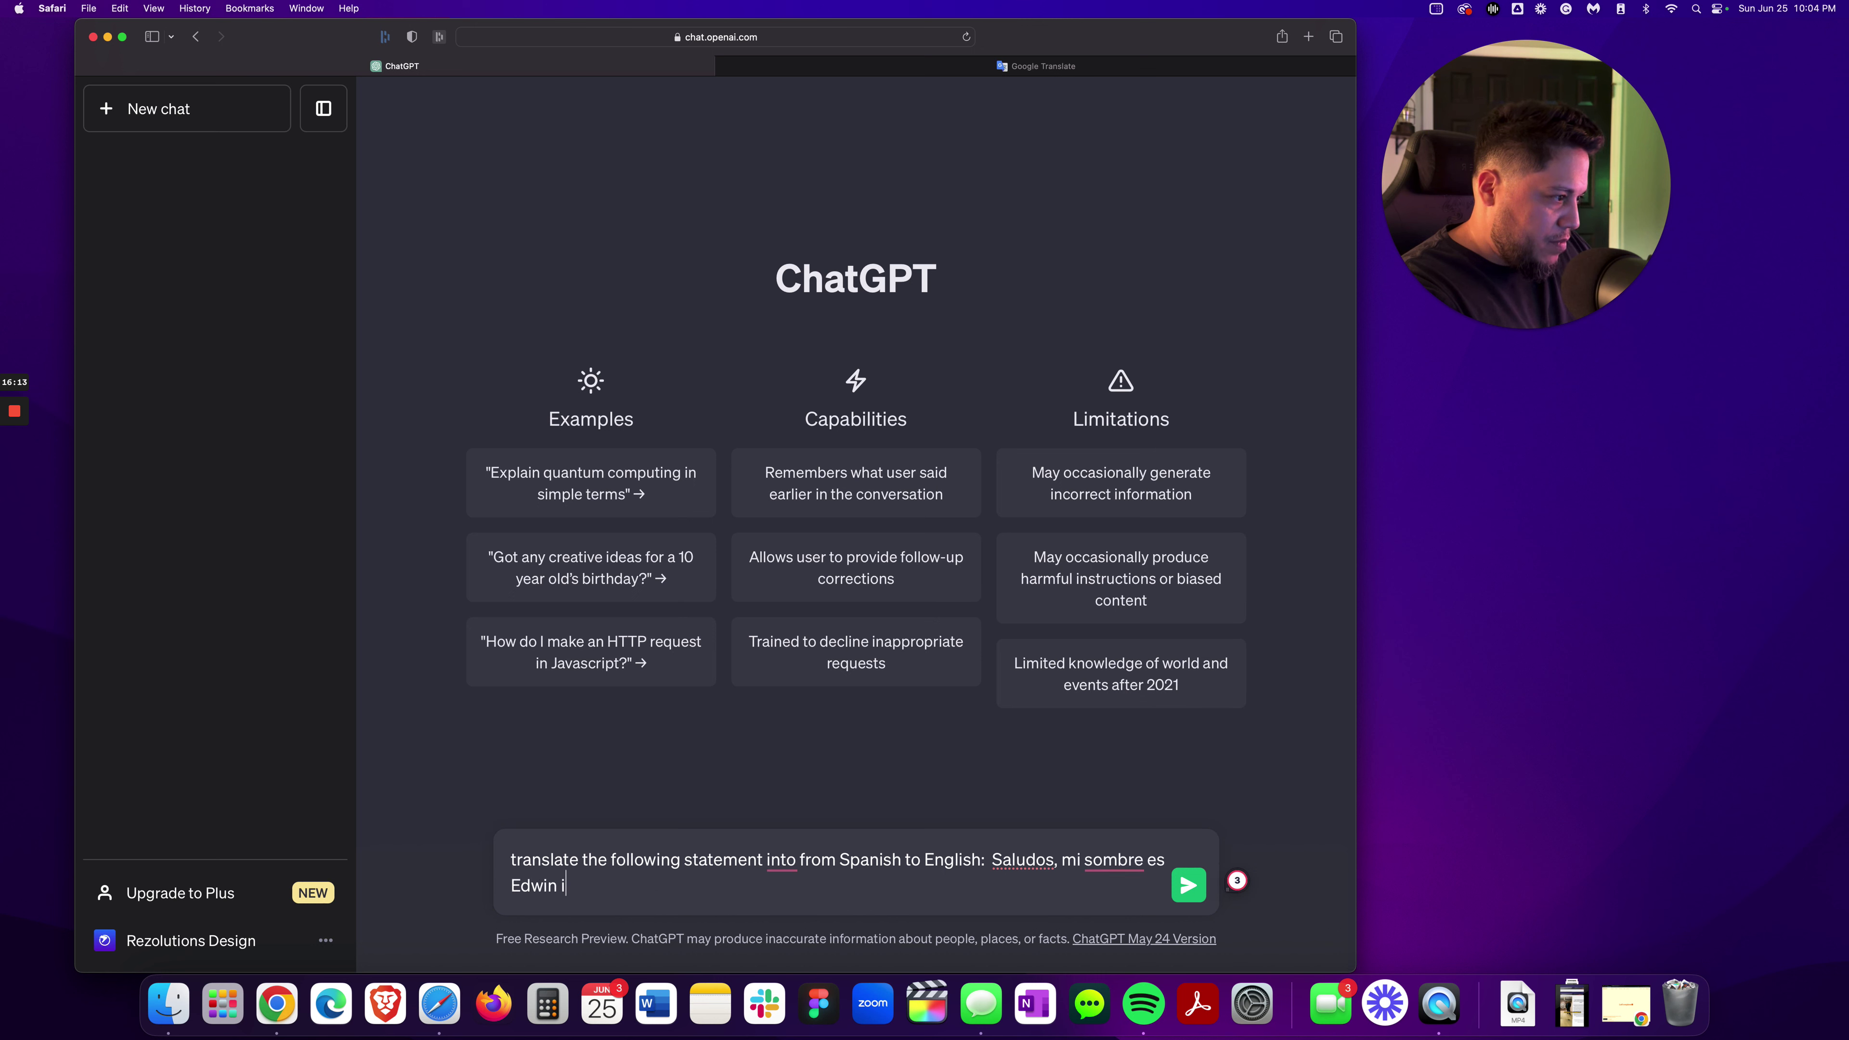
type("y duen")
key("BackSpace")
type("ño")
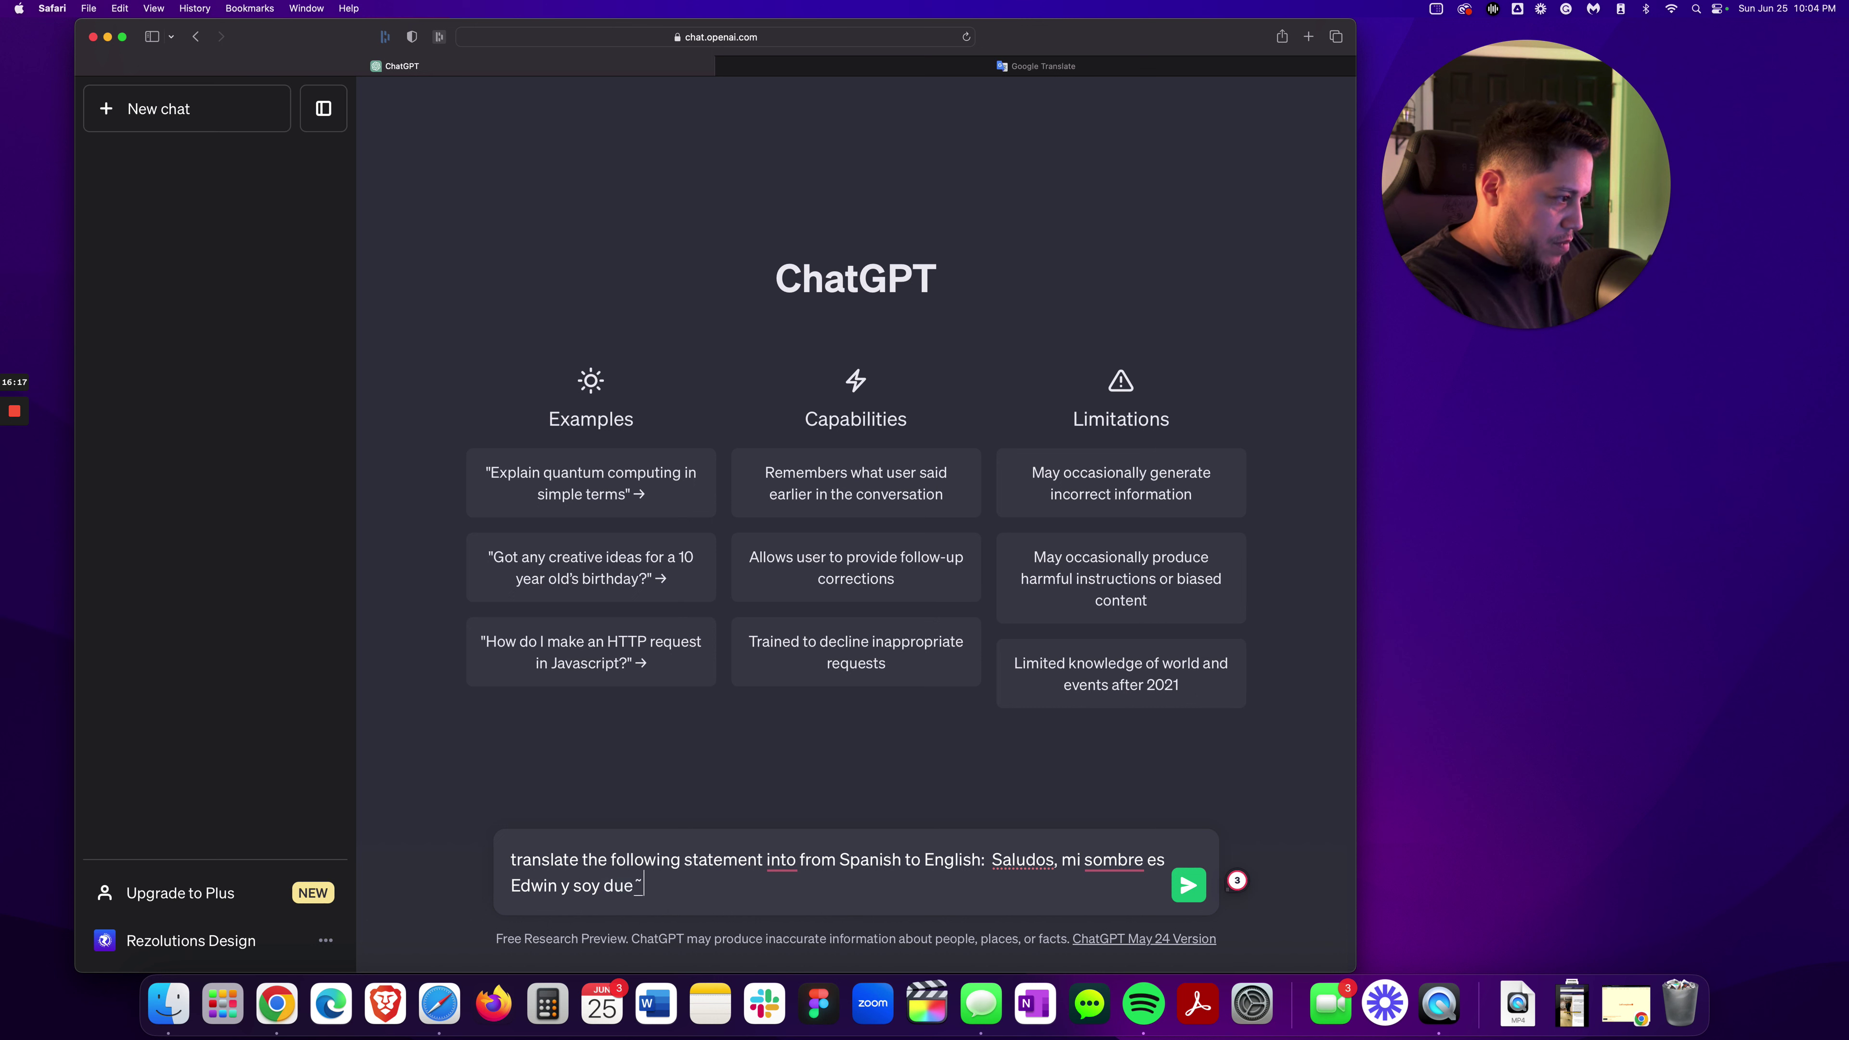
type(" y")
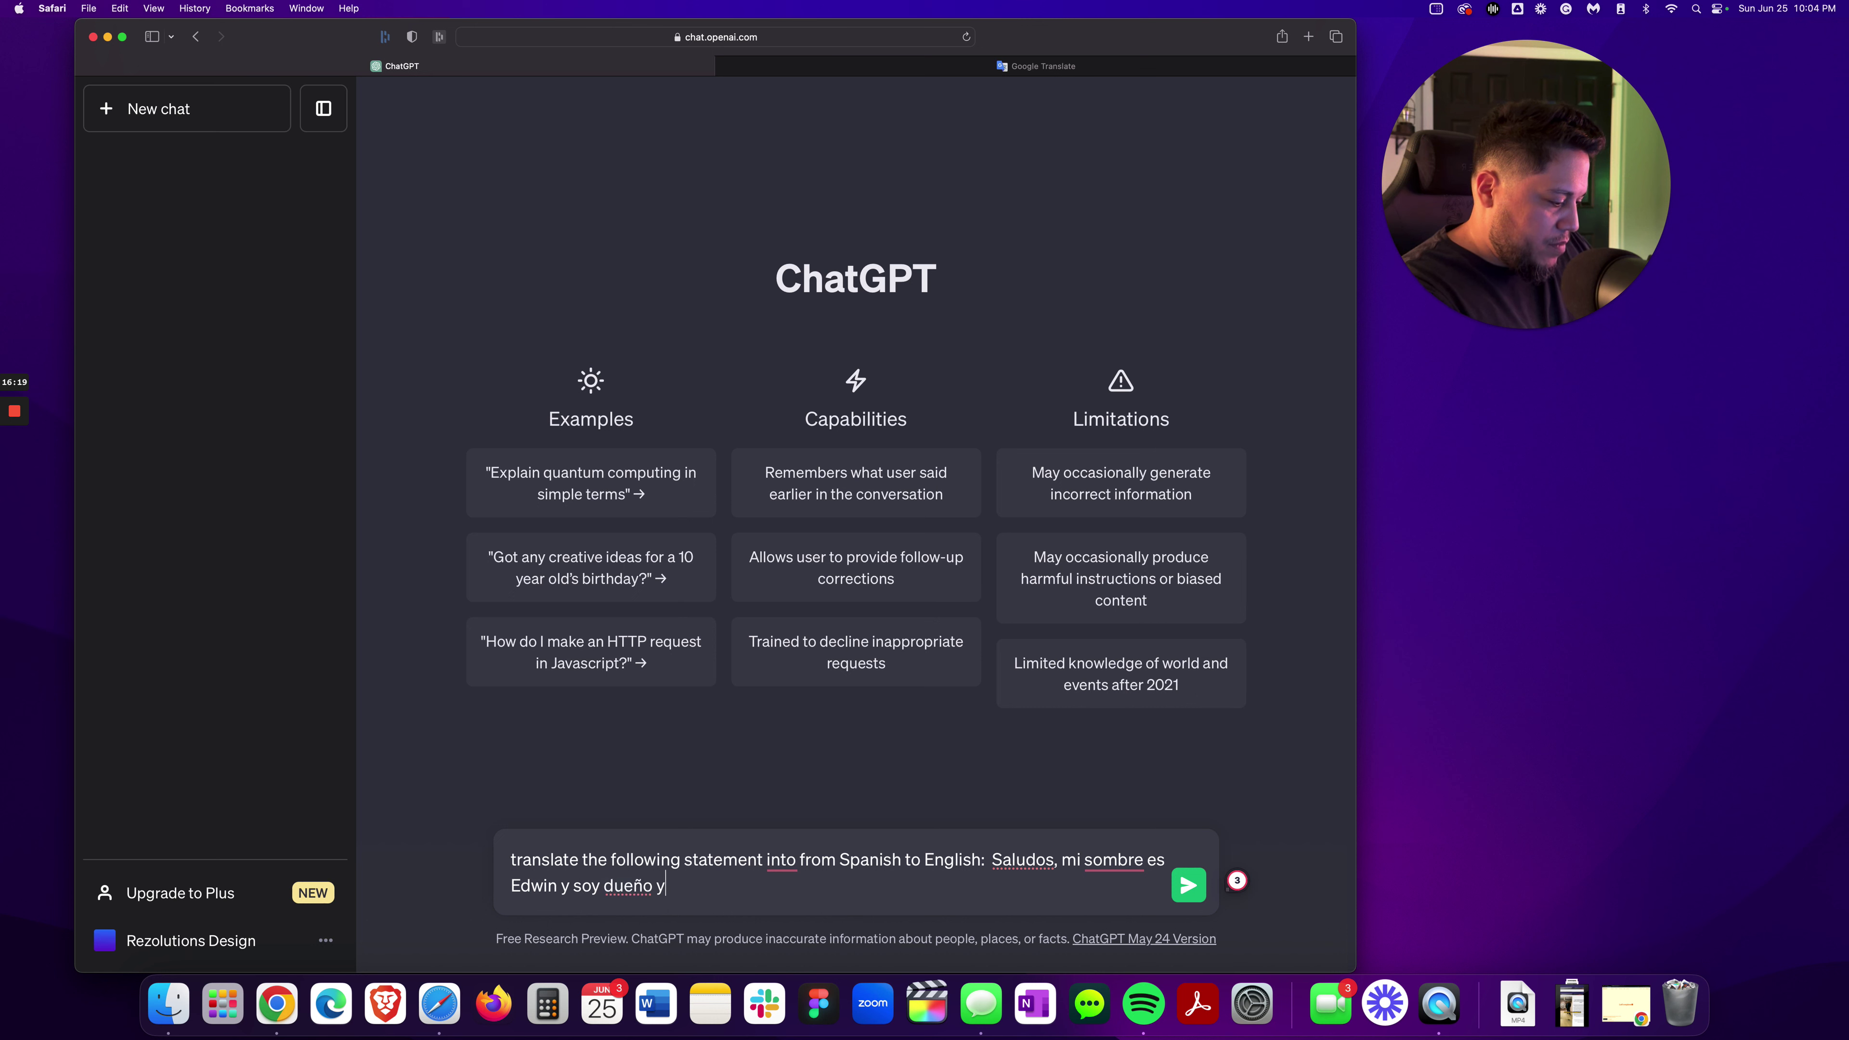
key("BackSpace")
key("BackSpace")
type("de Rezolutions Design")
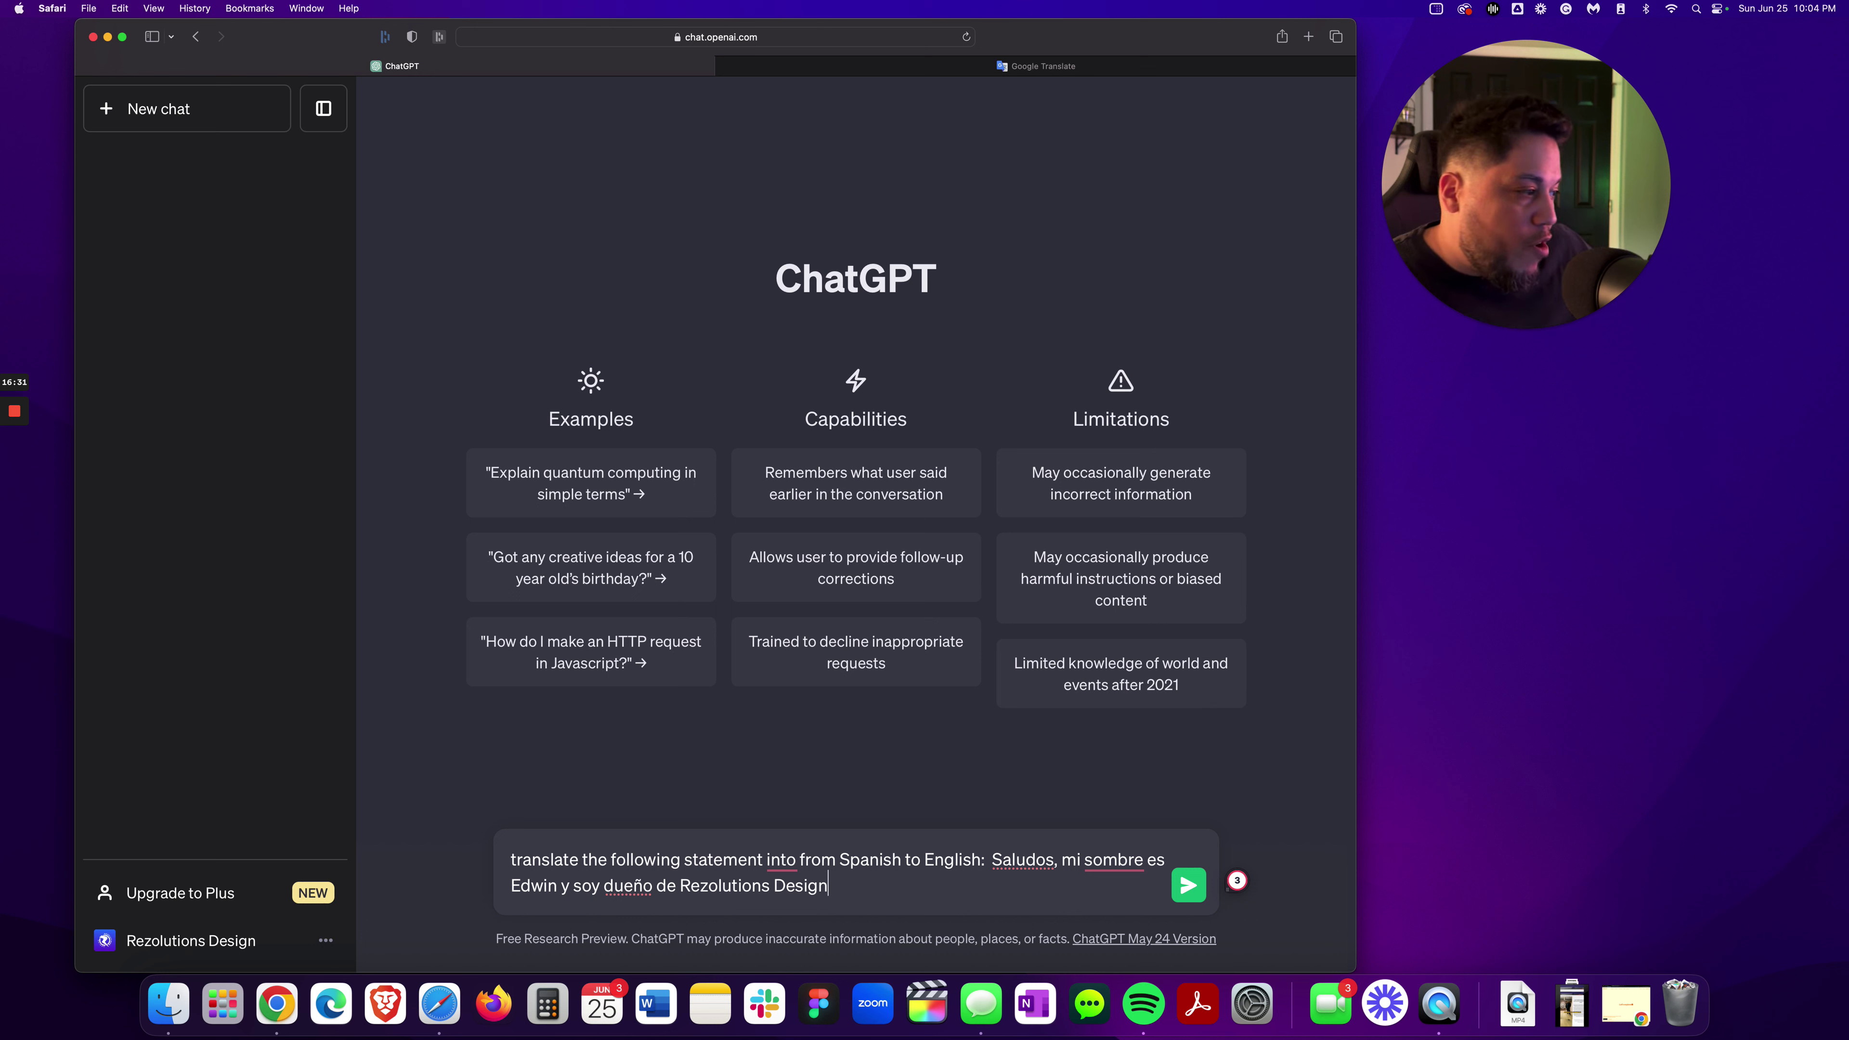
Step: Delete the stray word "into" so the instruction reads "translate the following statement from Spanish to English:"
left_click(799, 859)
key("BackSpace")
key("BackSpace")
key("BackSpace")
key("BackSpace")
key("BackSpace")
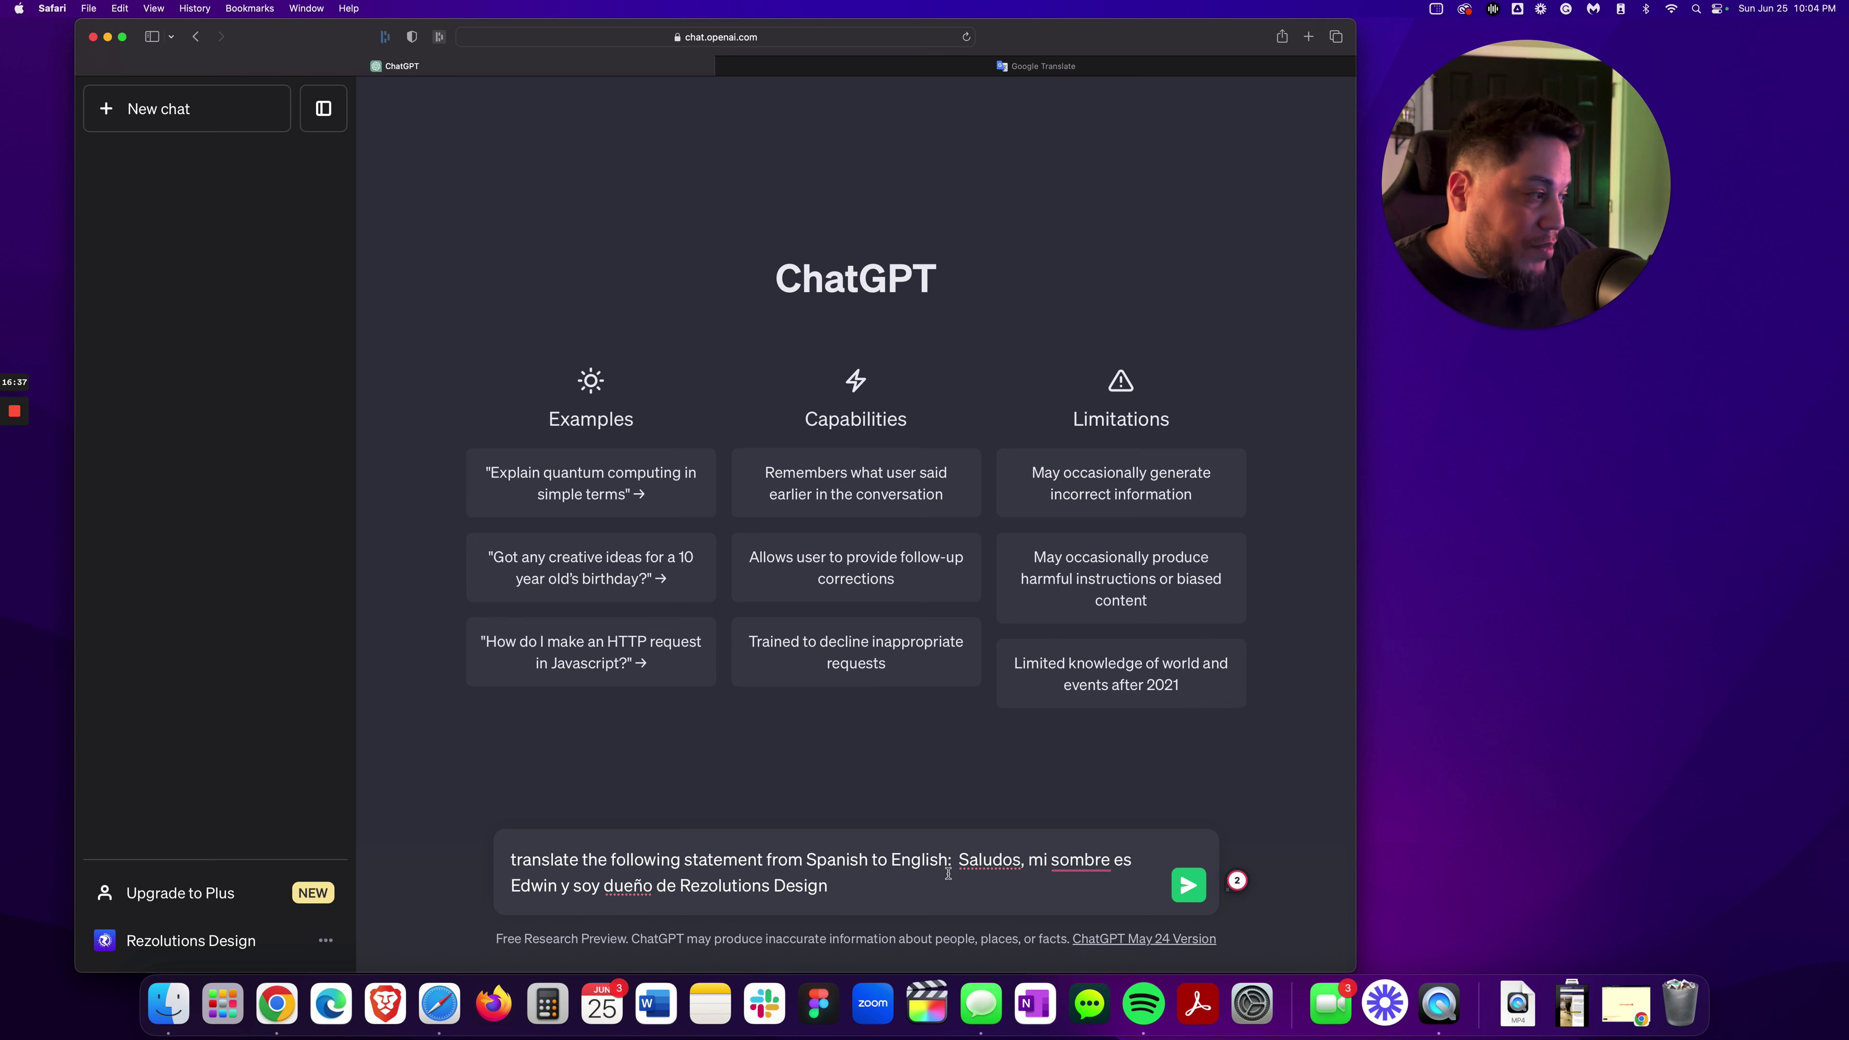
Step: Highlight the translation instruction in the prompt, followed by the Spanish statement after the colon, to point out both parts
left_click_drag(950, 862, 501, 868)
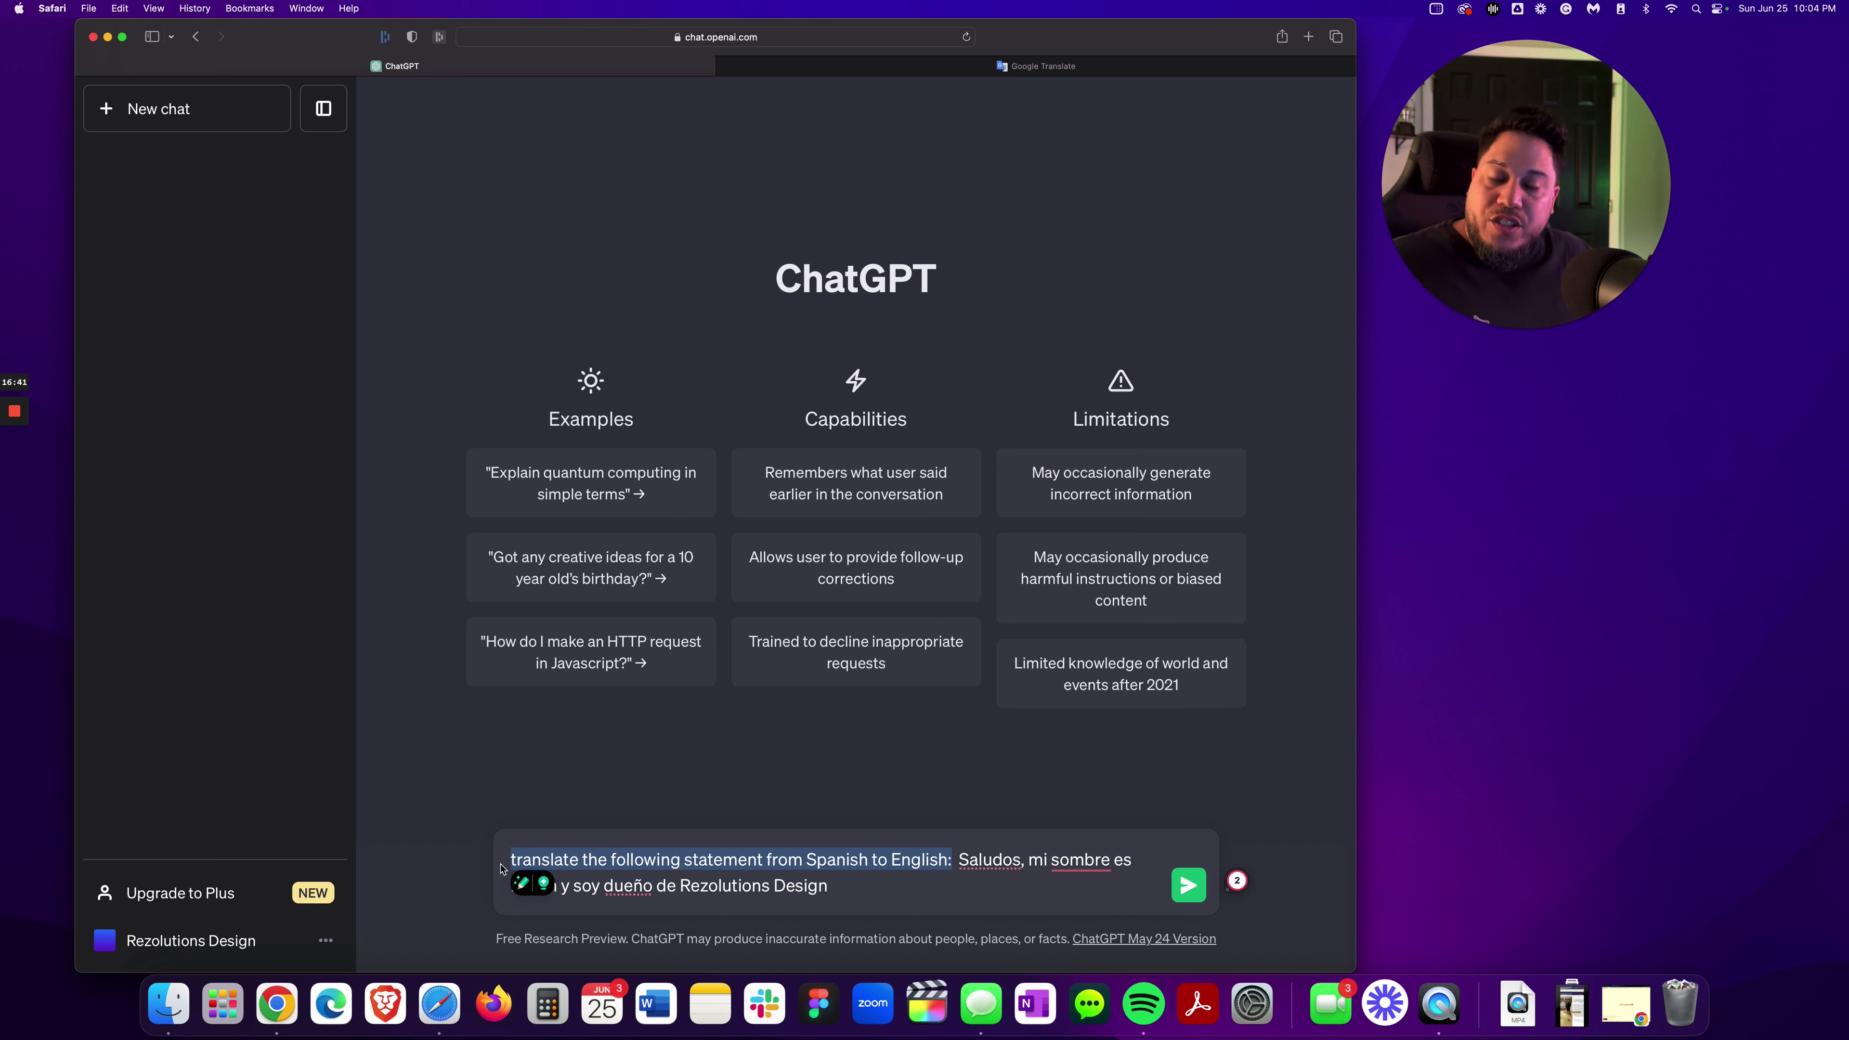
right_click(588, 866)
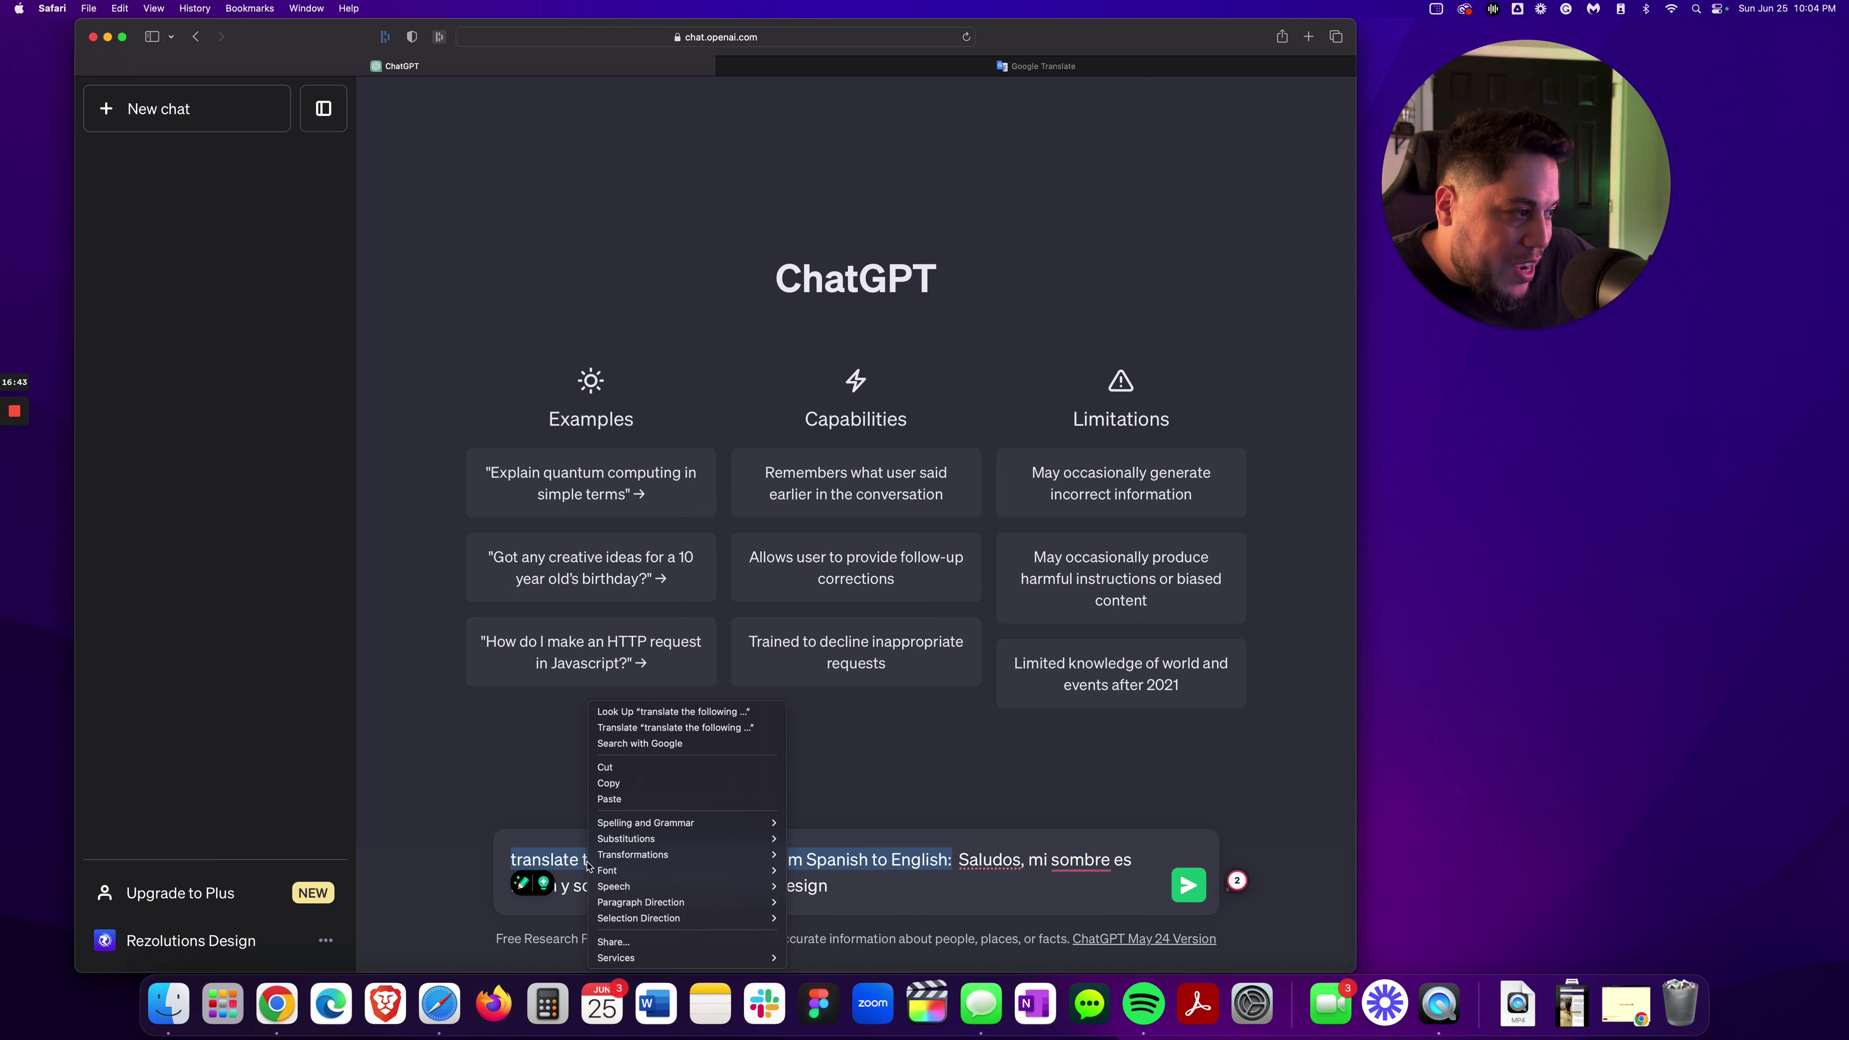
left_click(394, 808)
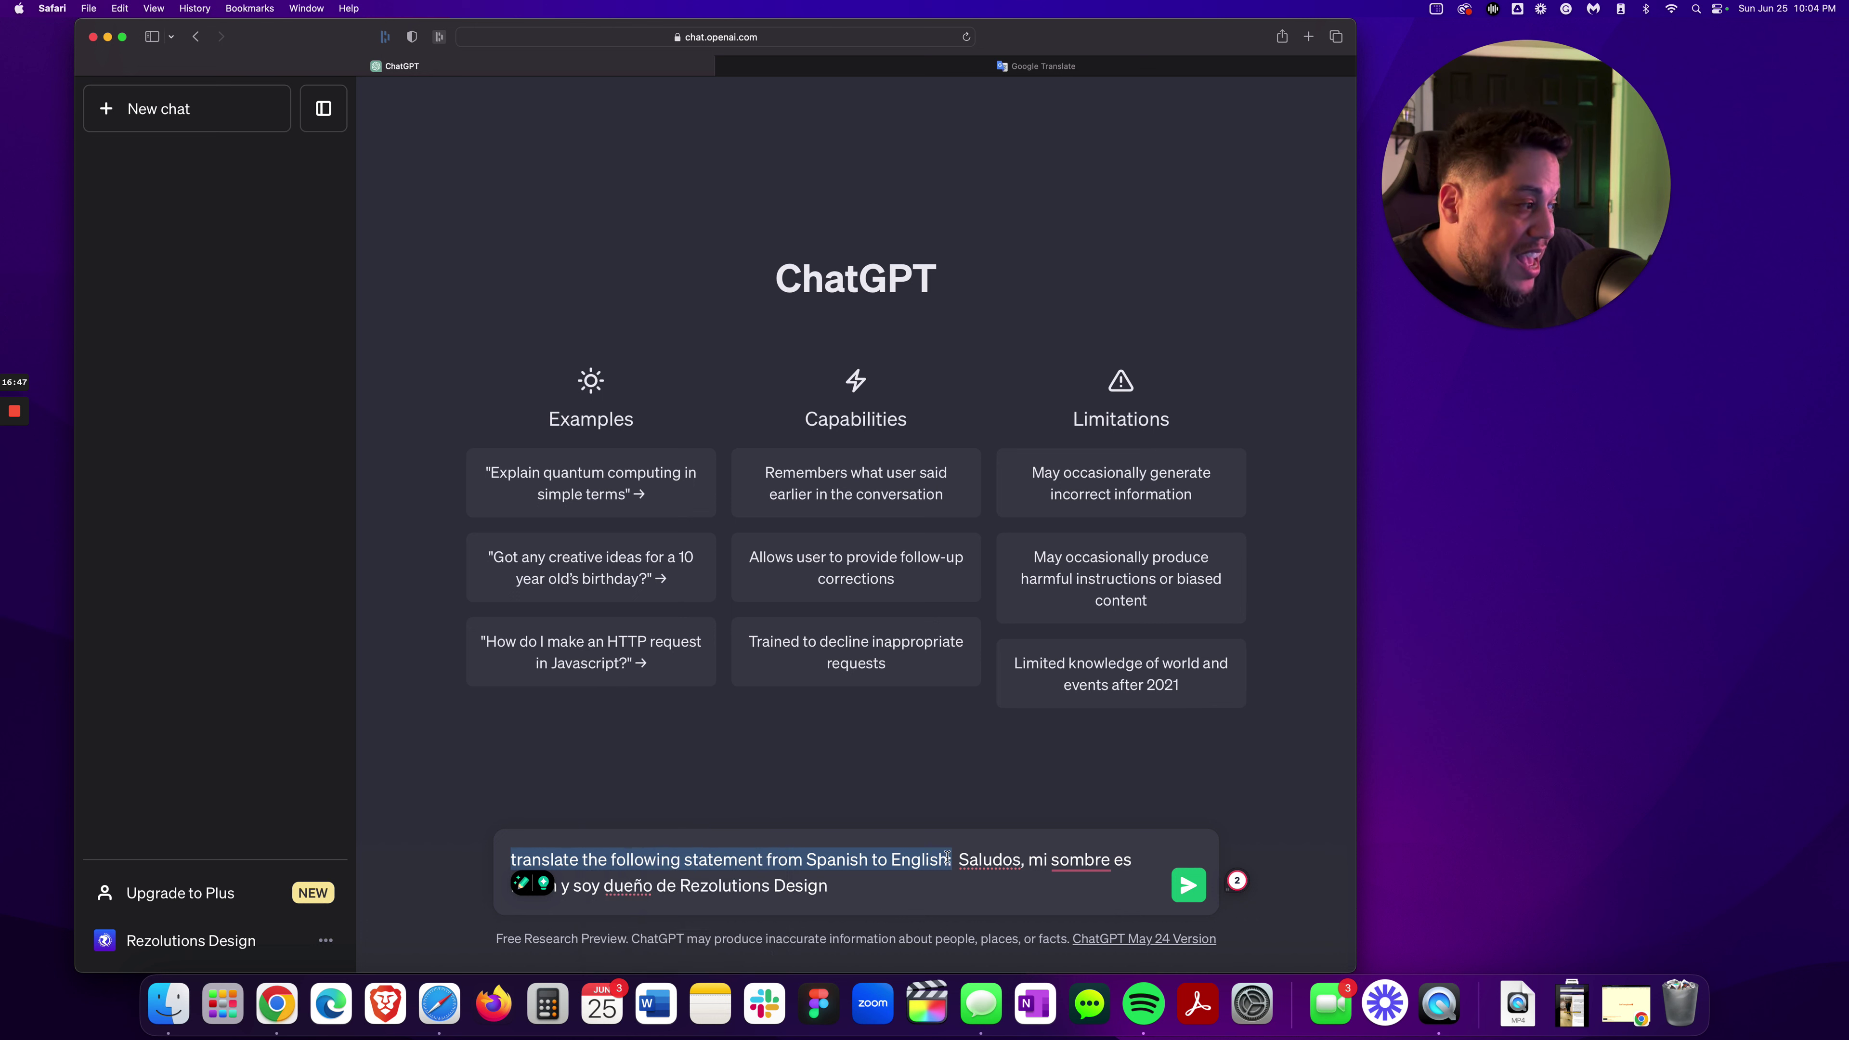
left_click_drag(956, 858, 975, 885)
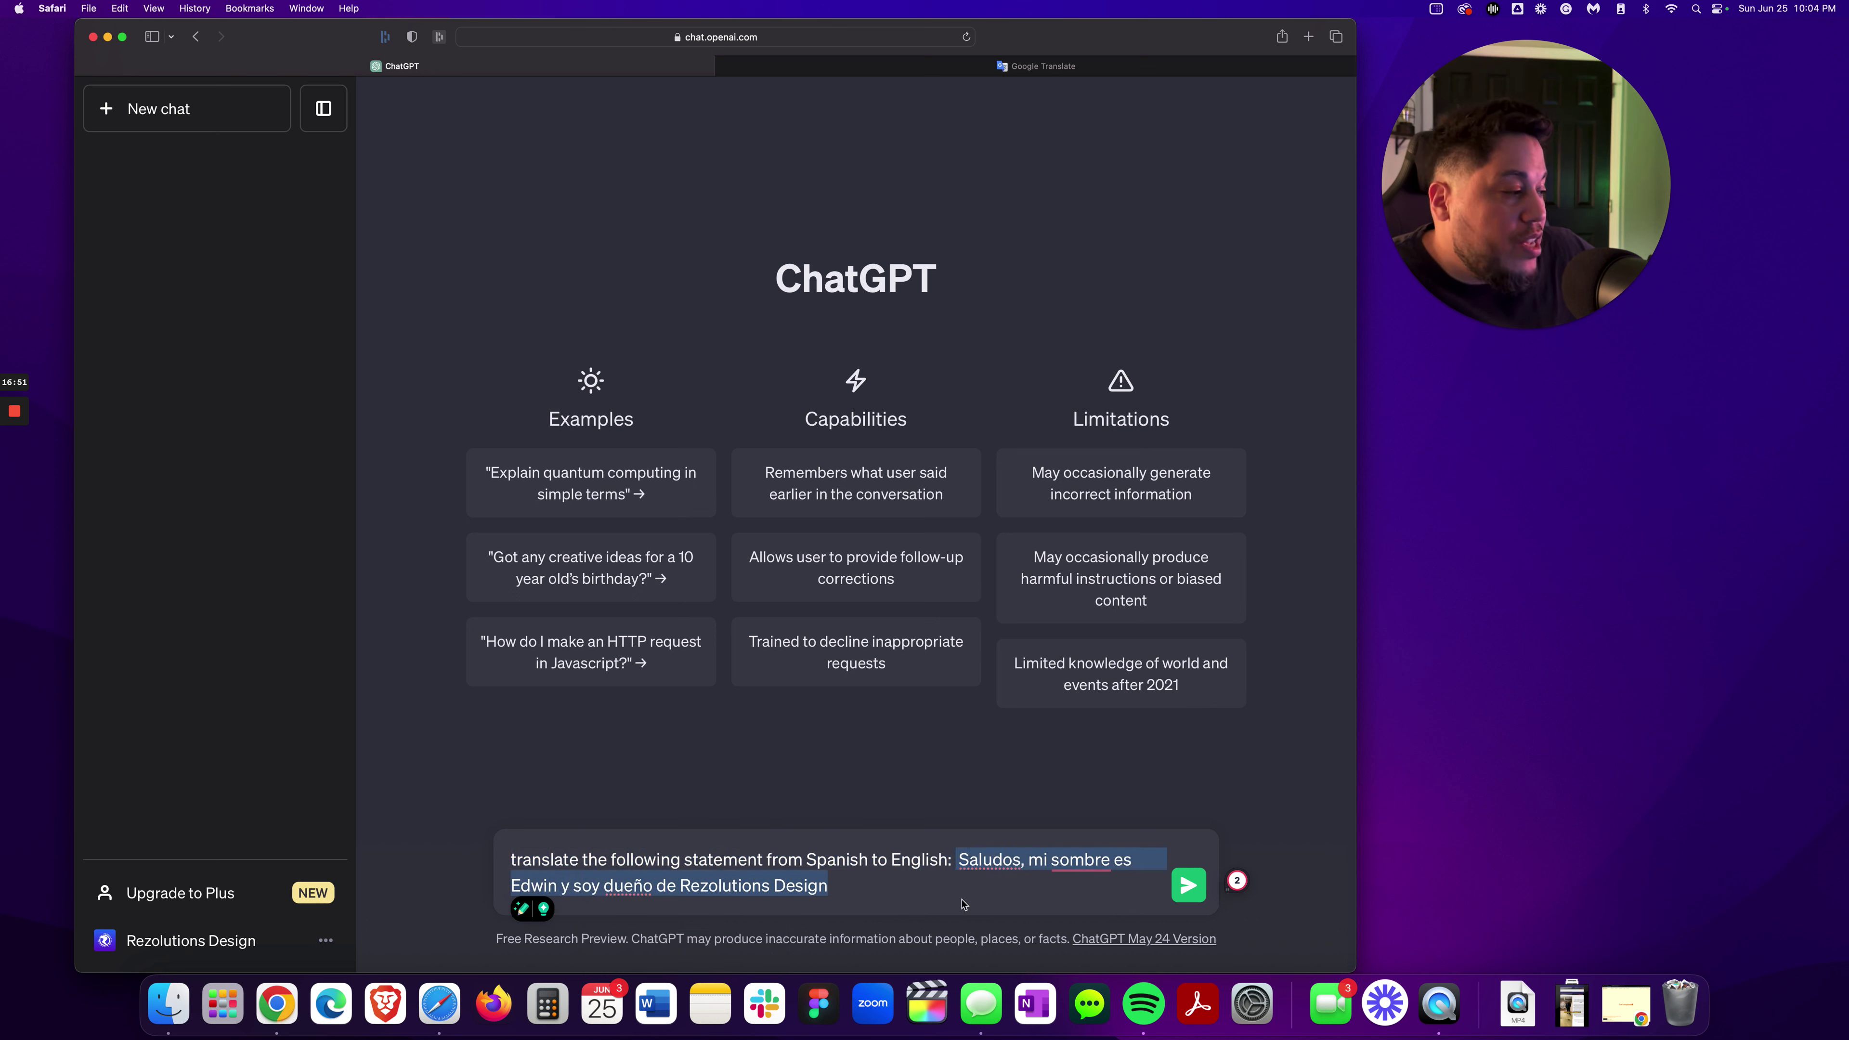
Step: Highlight the translation instruction up to the colon once more, followed by the Spanish statement, and clear the selection at the prompt's end
left_click(935, 858)
left_click_drag(935, 858, 459, 873)
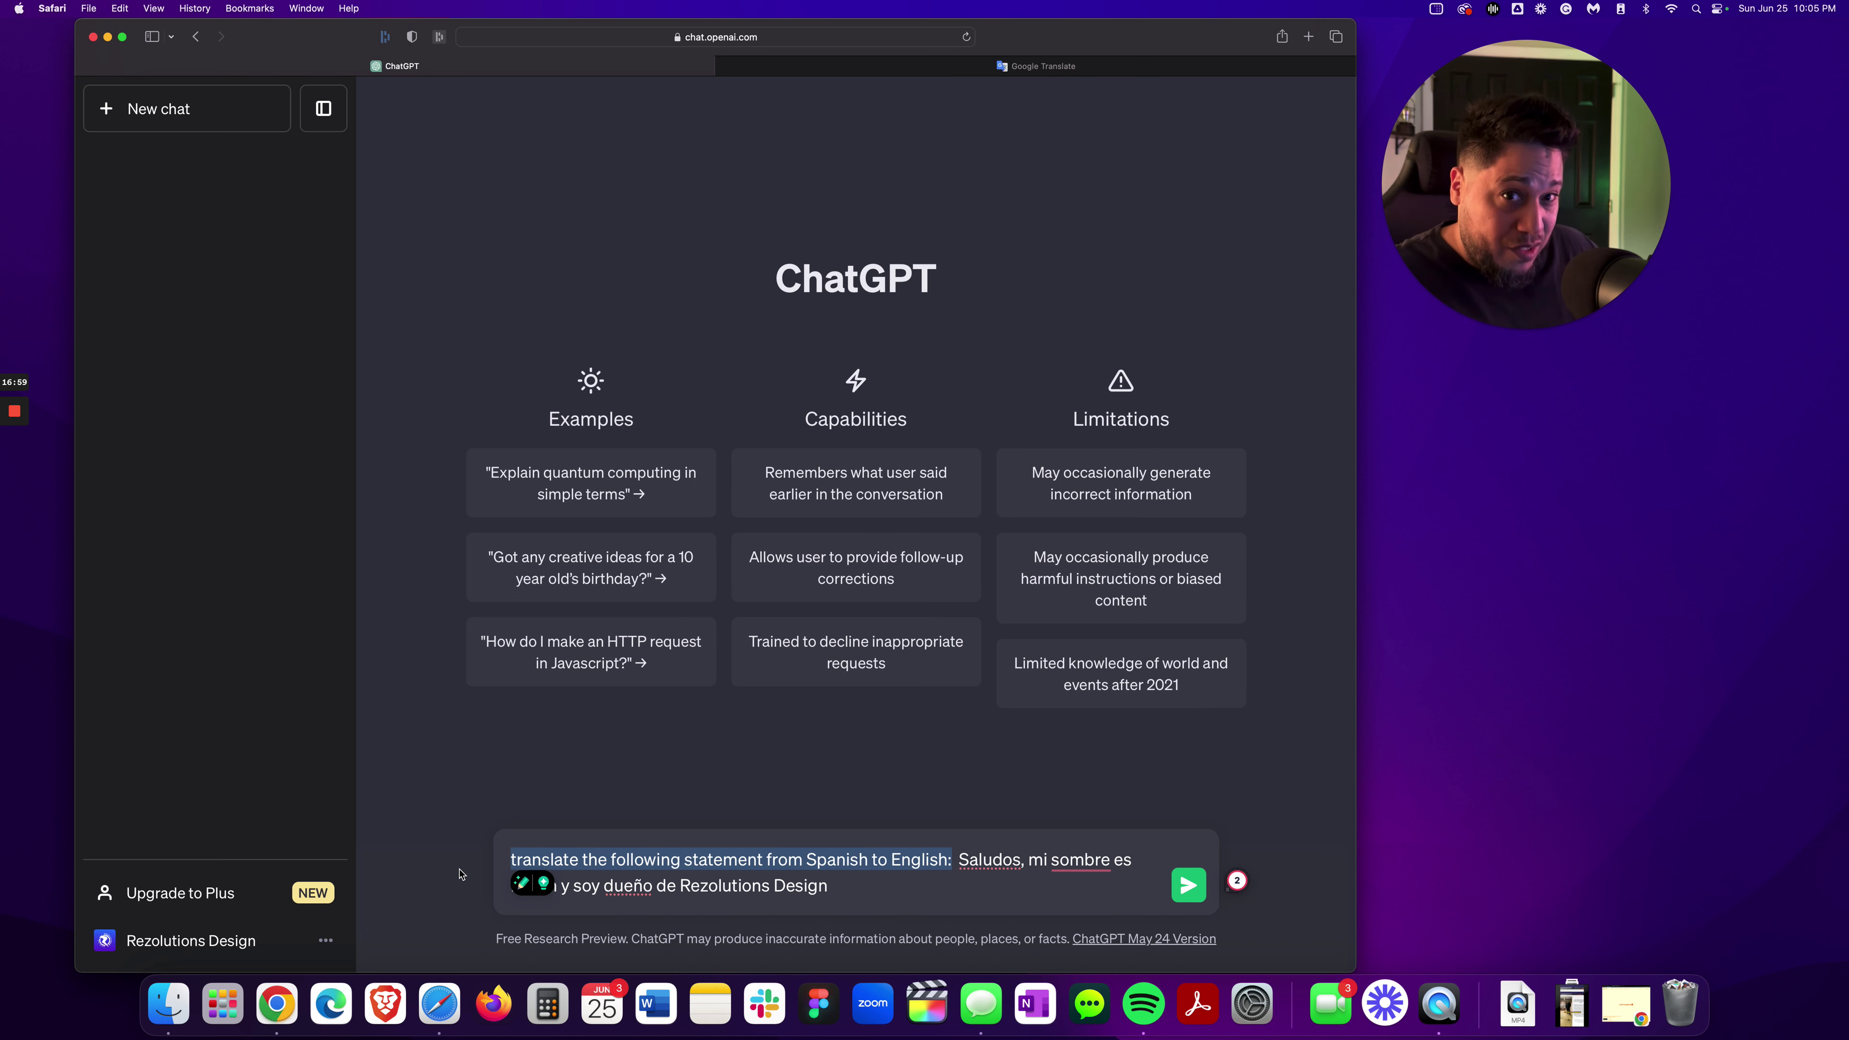
left_click(954, 860)
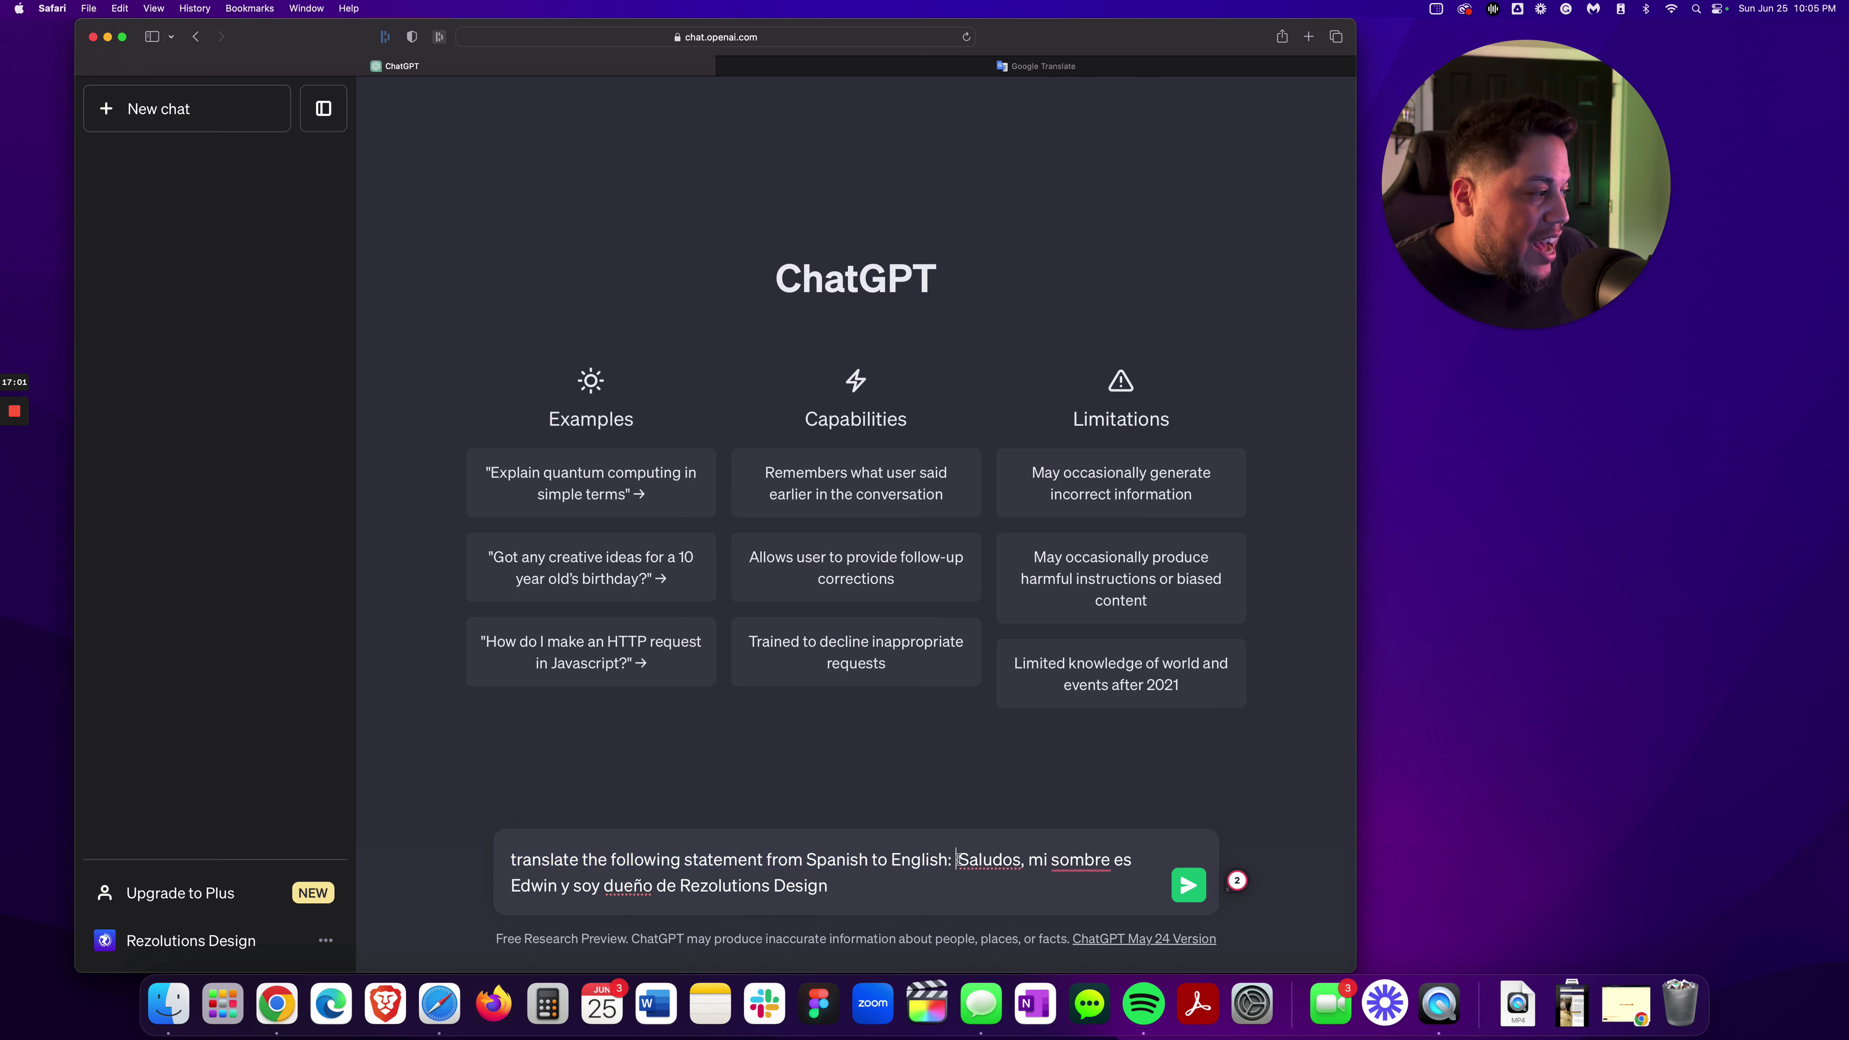
left_click_drag(957, 860, 954, 892)
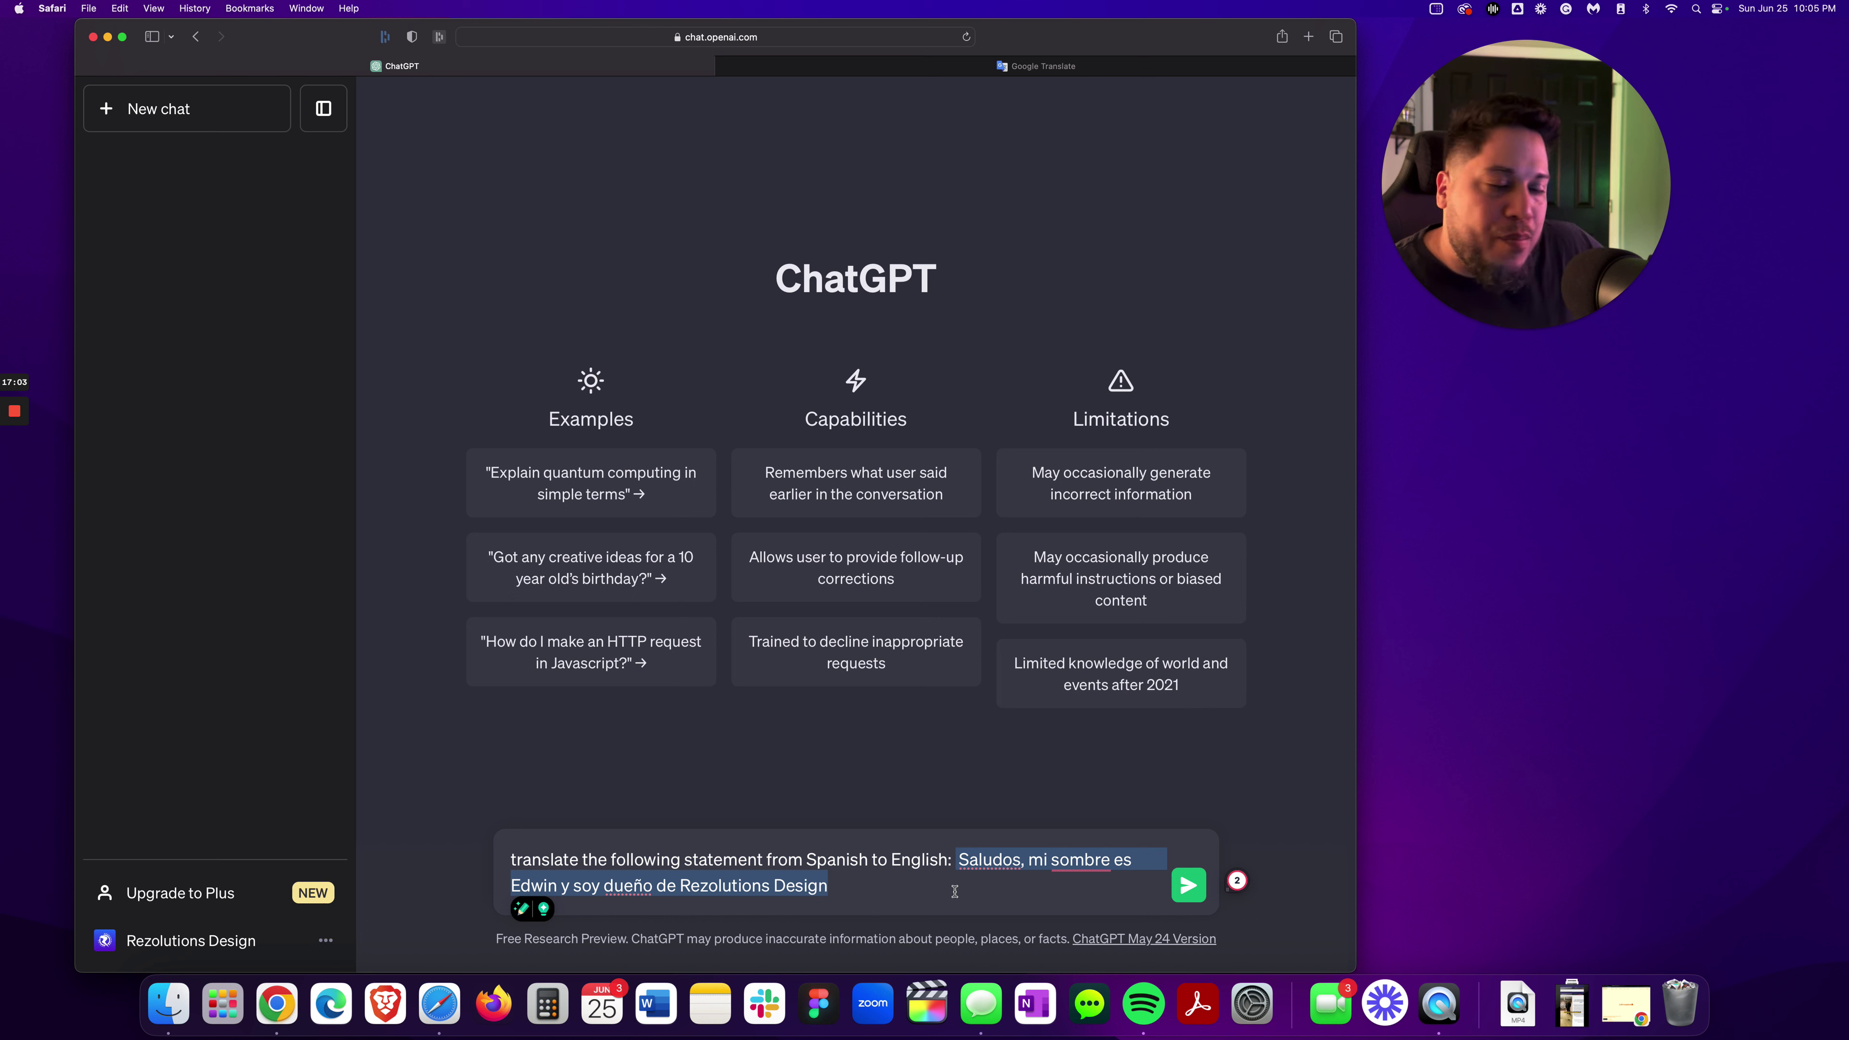
left_click(897, 889)
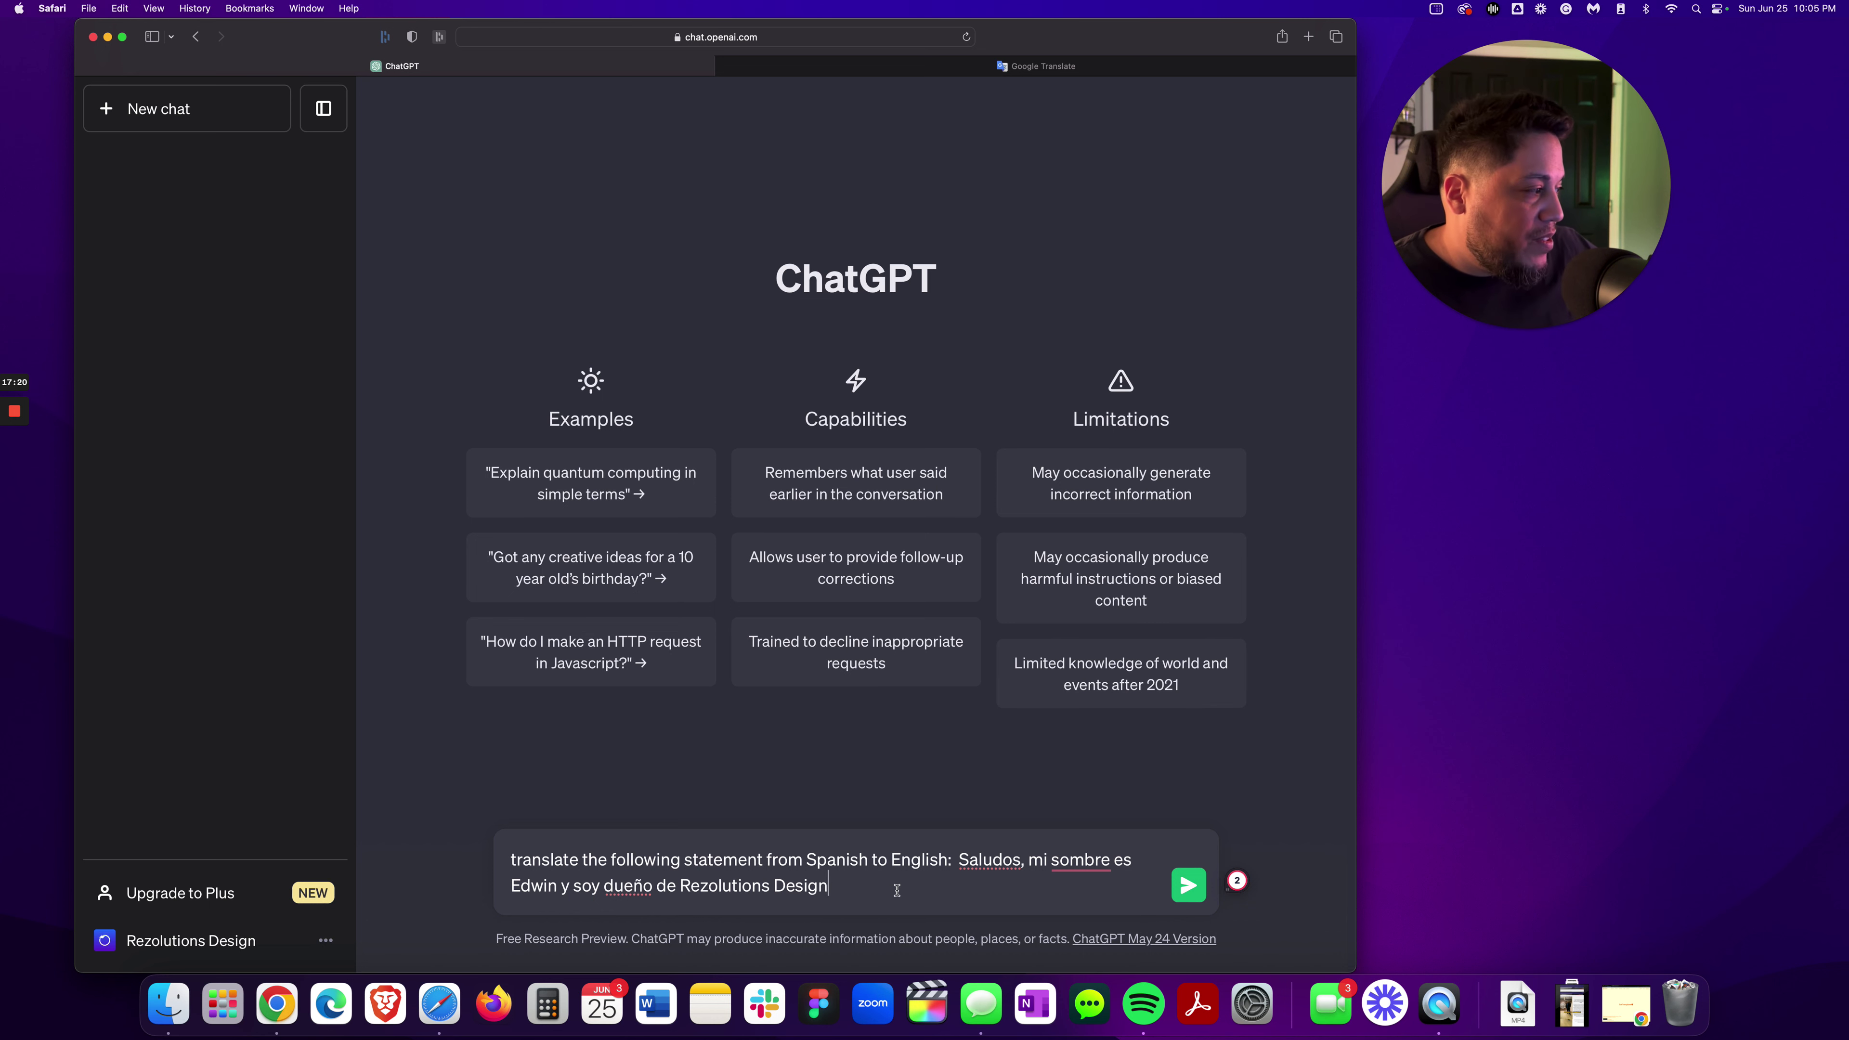
Step: Send the Spanish-to-English translation prompt, dismissing the share-link notice, and copy the translated reply
left_click(1188, 885)
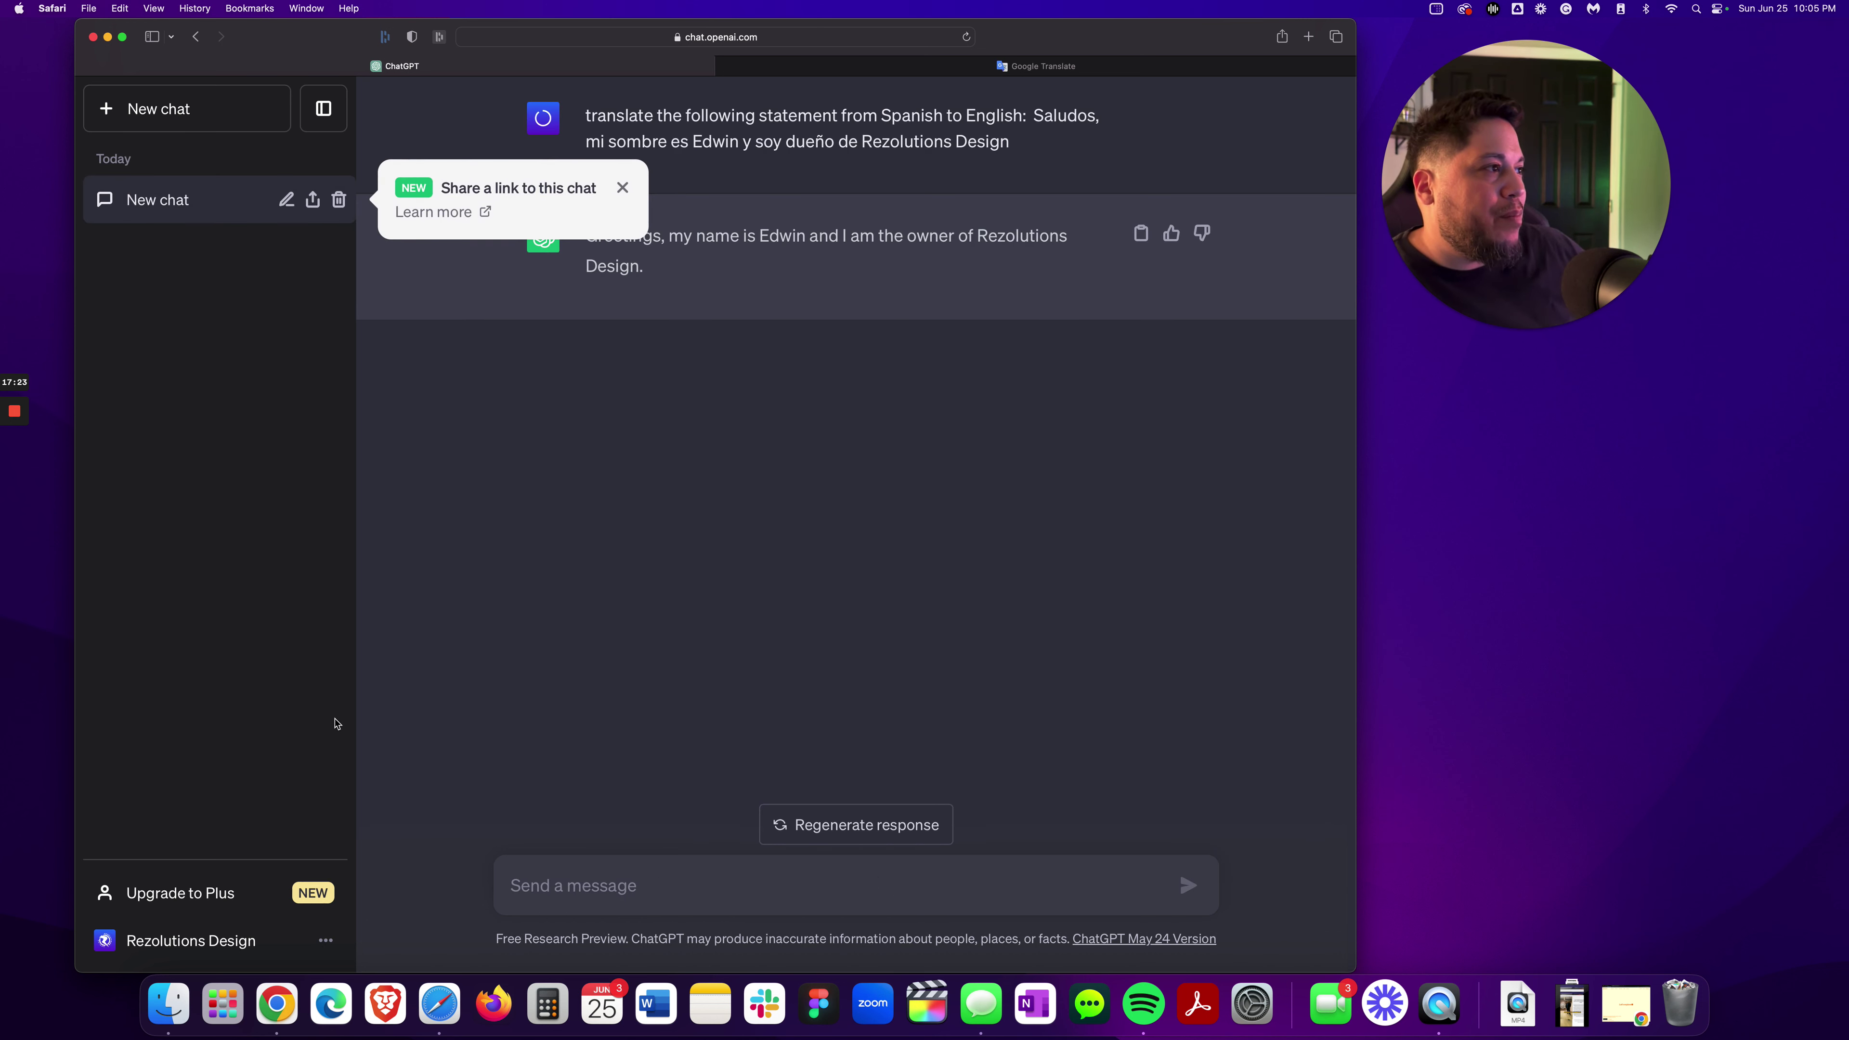
left_click(623, 186)
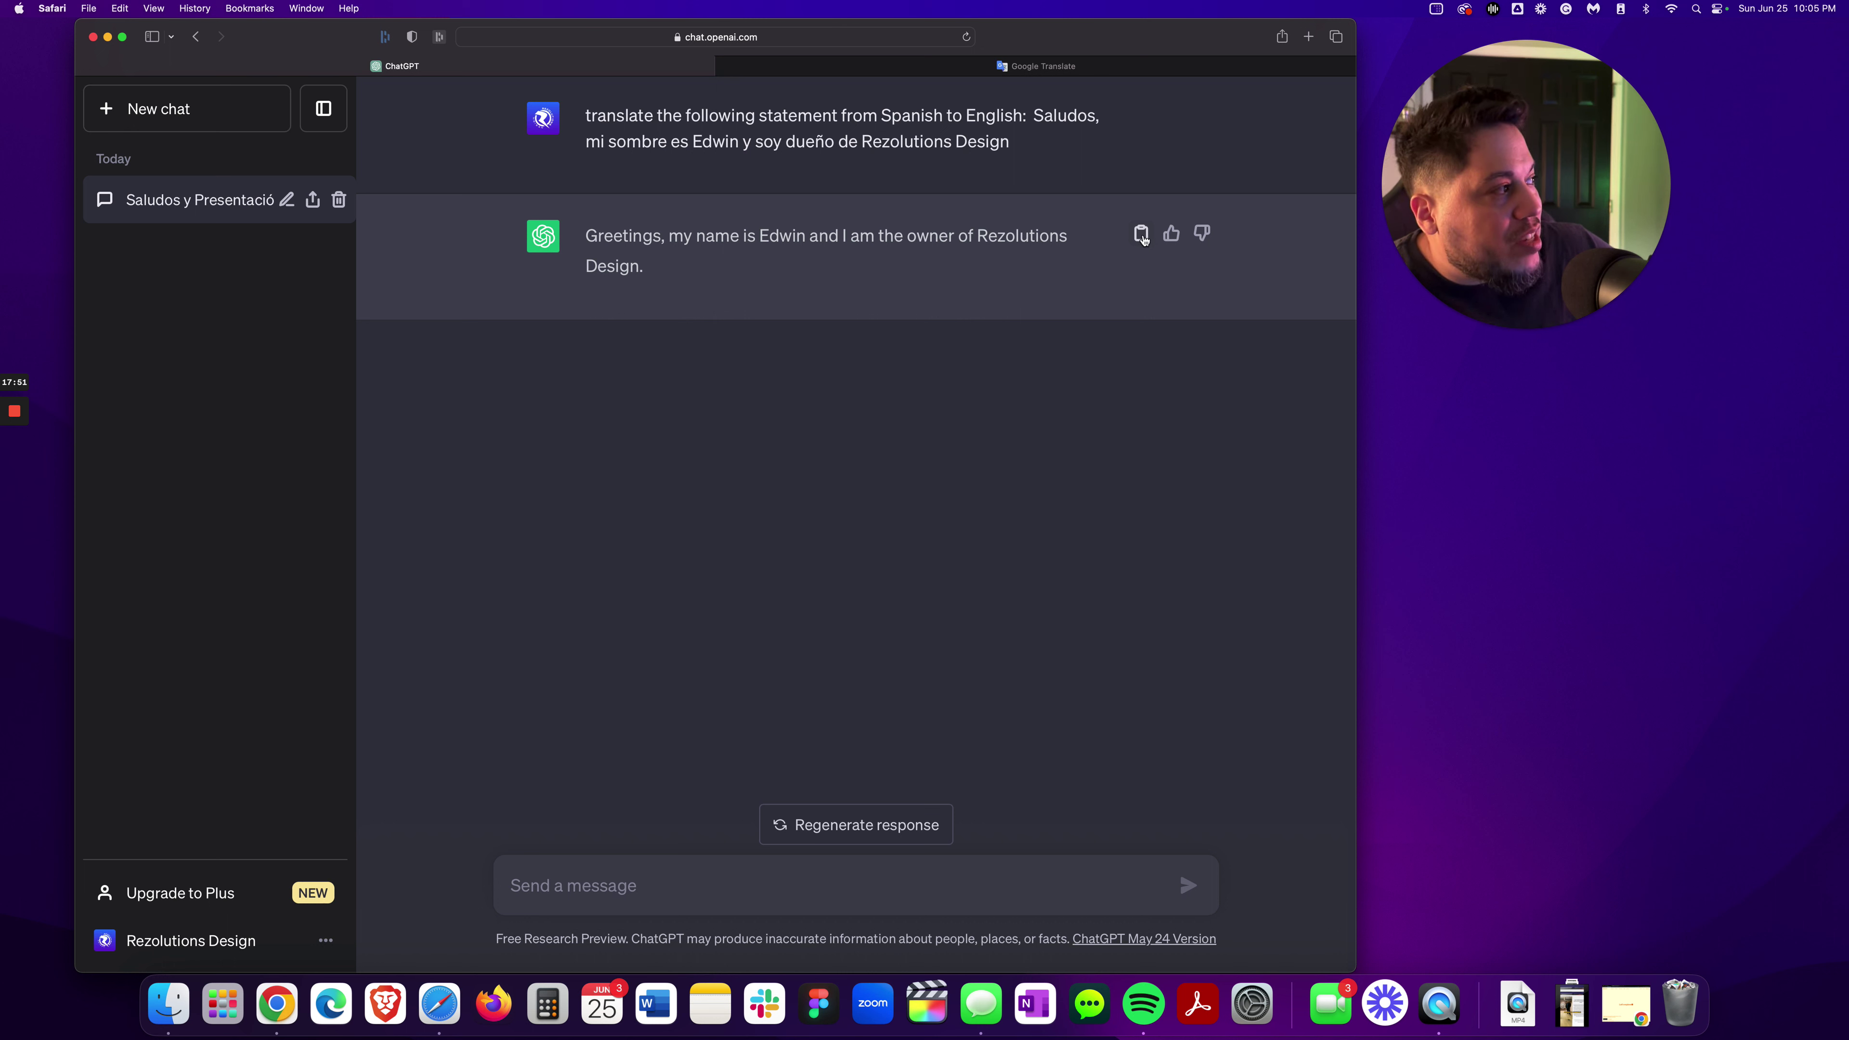
left_click(1141, 234)
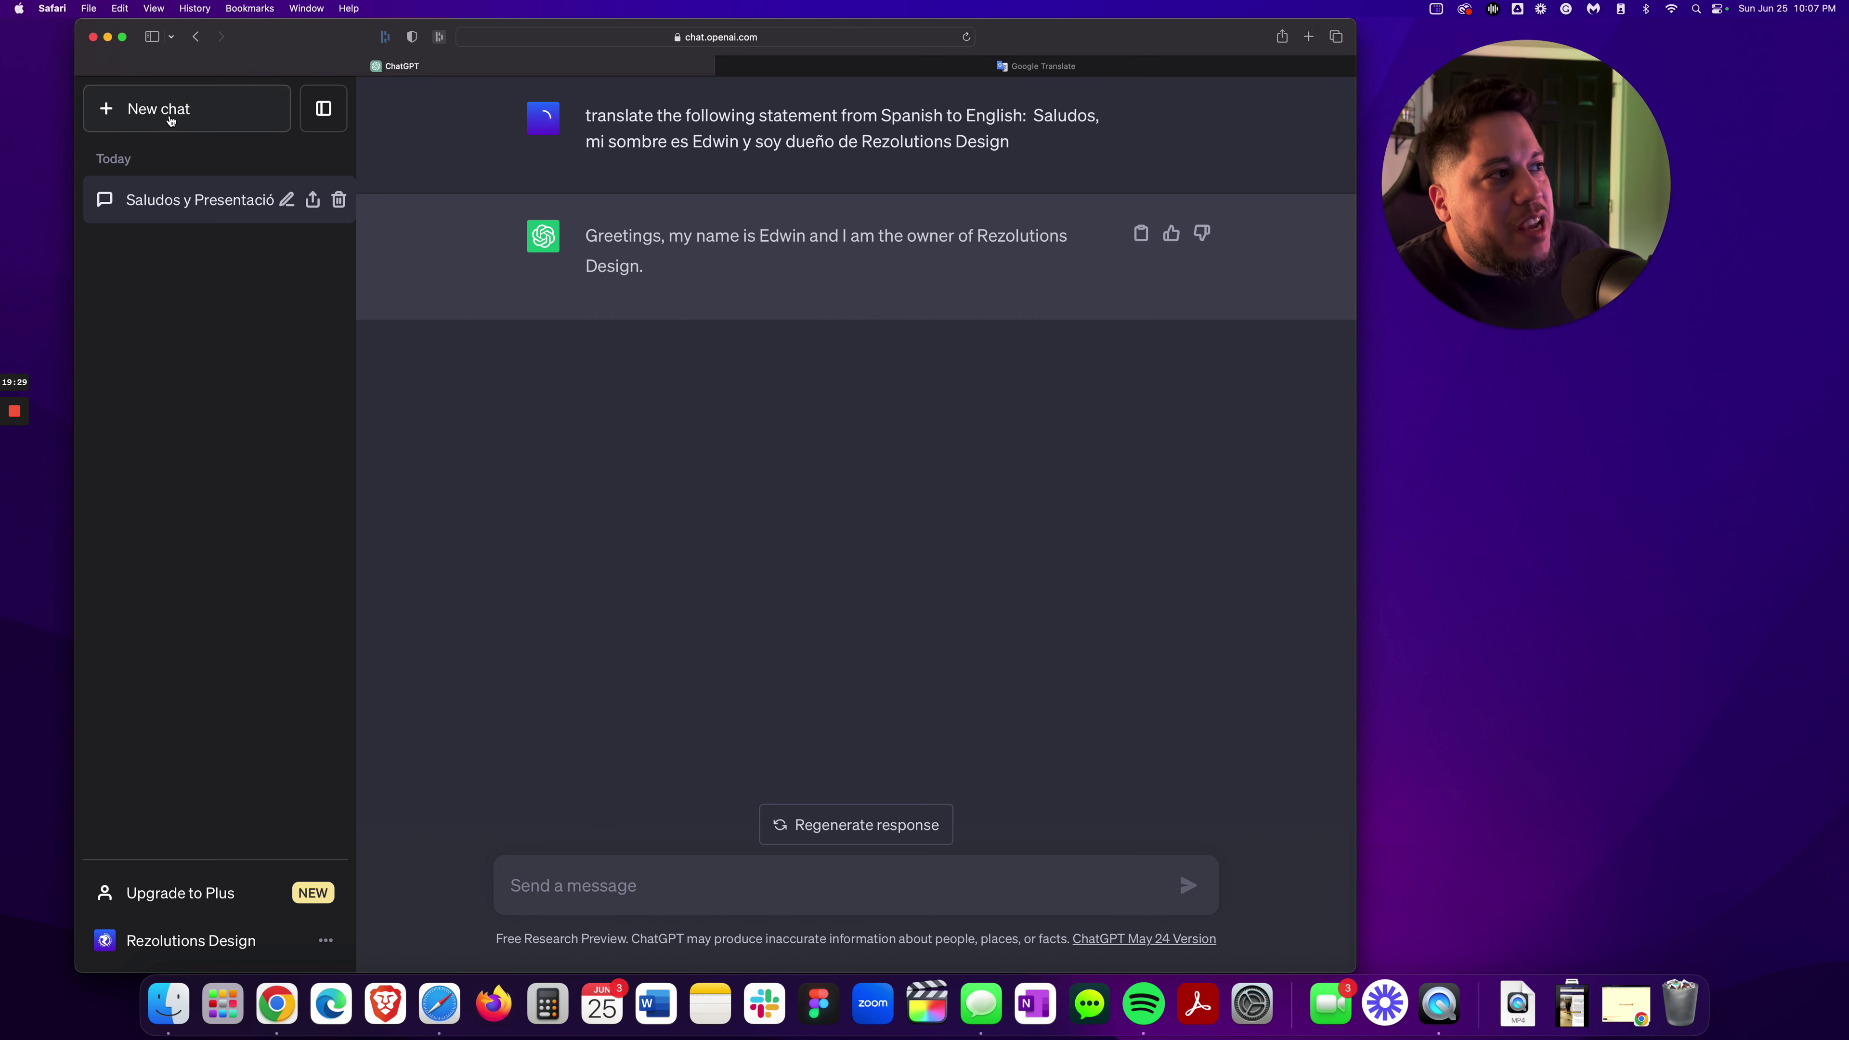
Step: In a new chat, write "Listen man, I dont know what to tell you but I find this a bit offensive what you told me the other day."
left_click(169, 118)
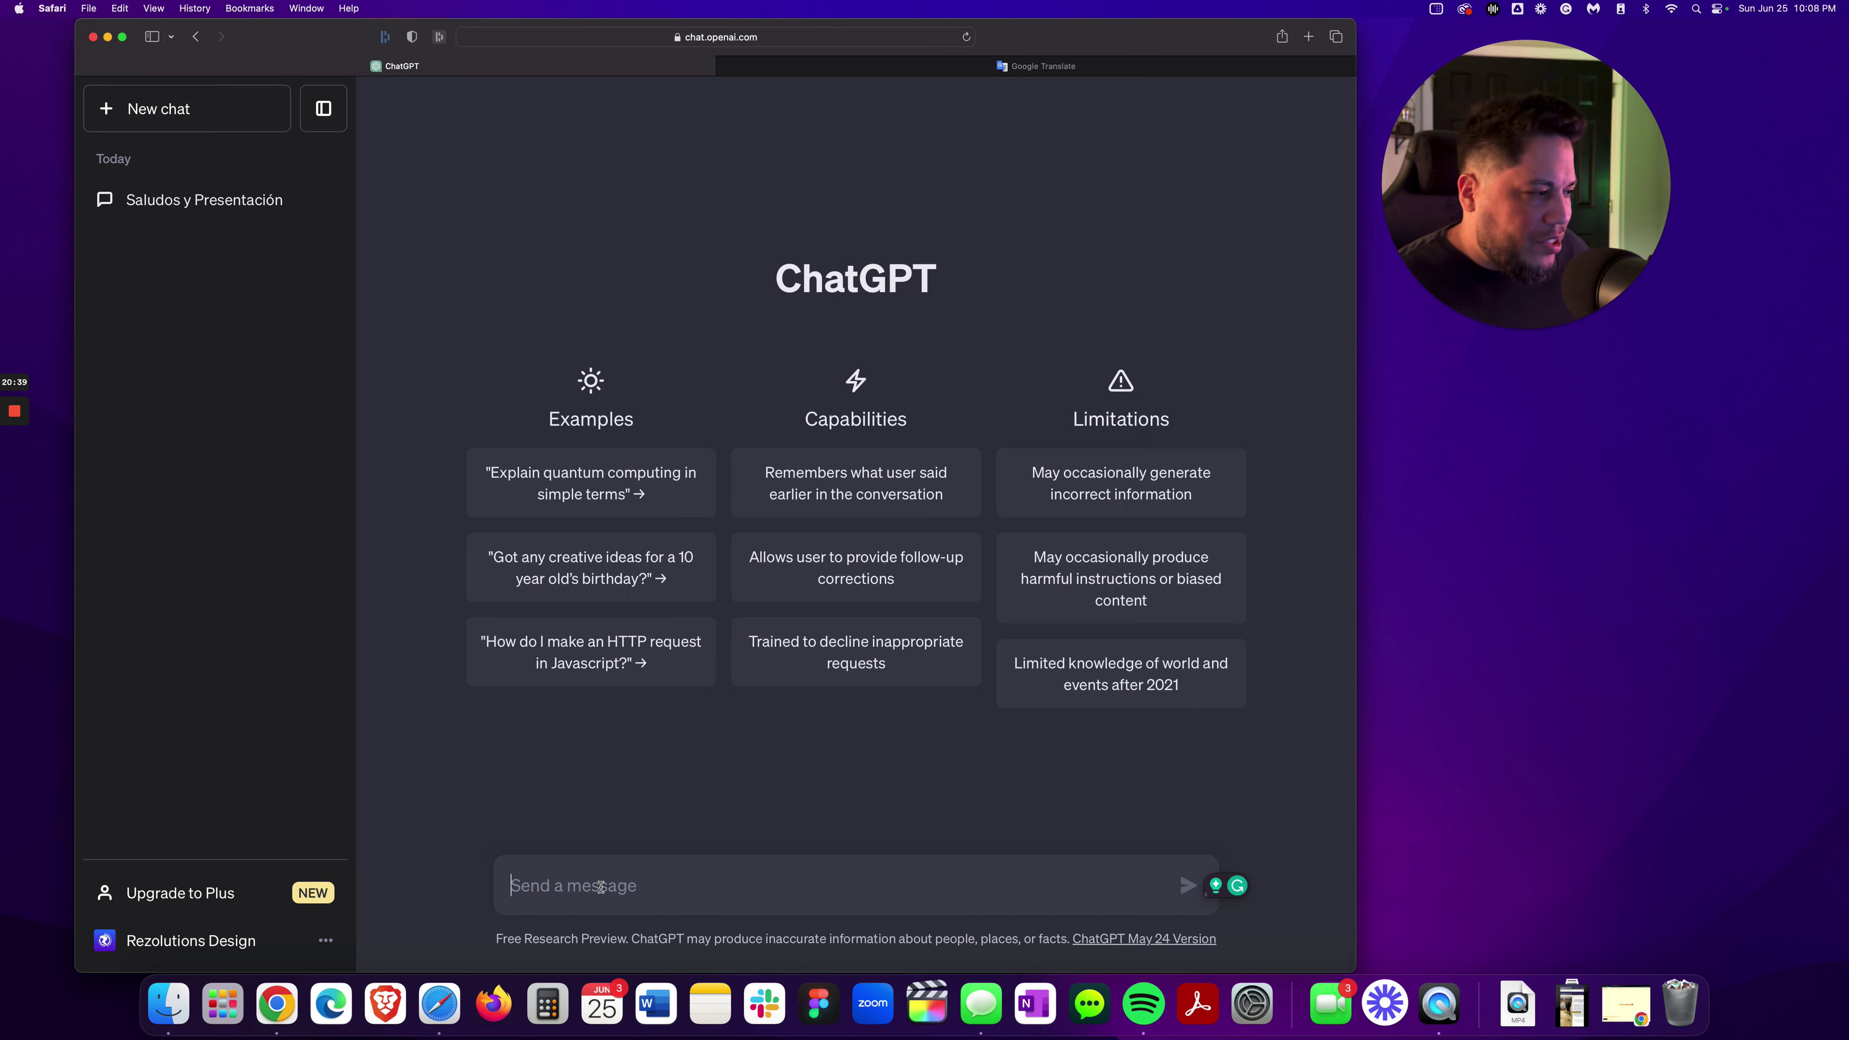
type("Lis")
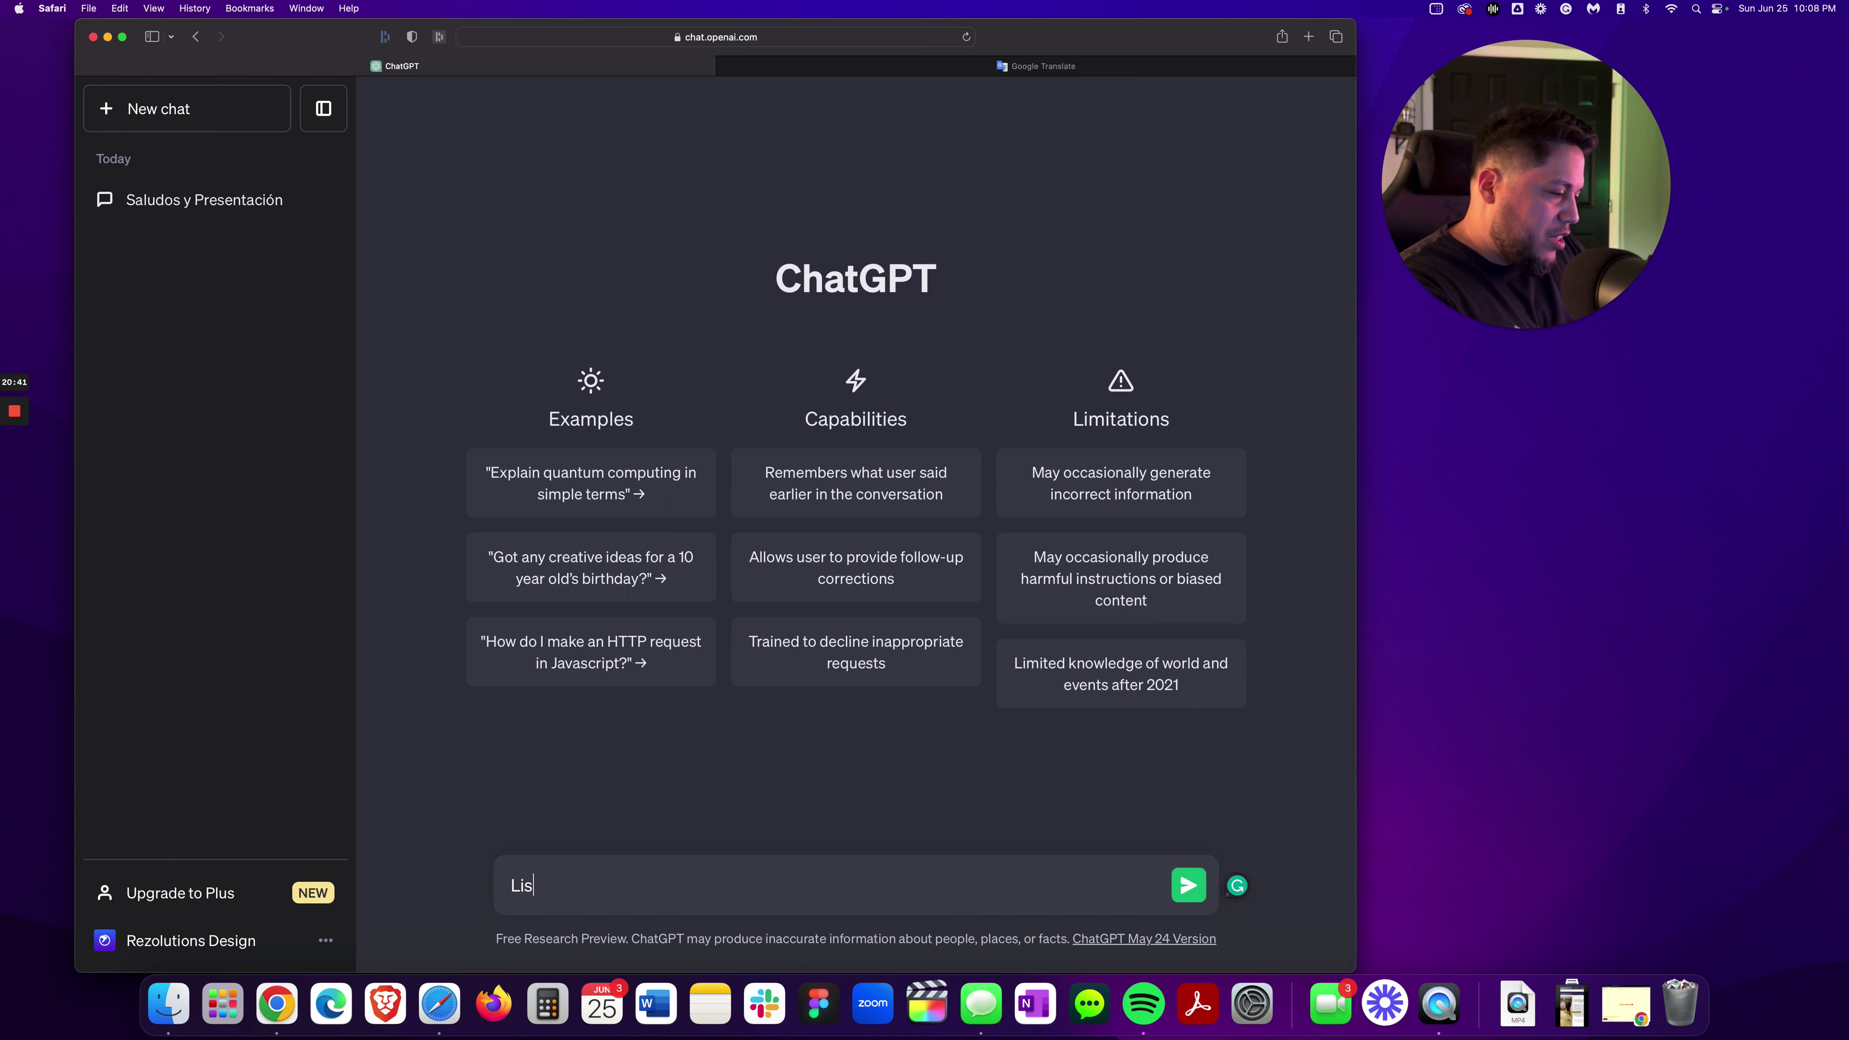
type("ten man, I dont t")
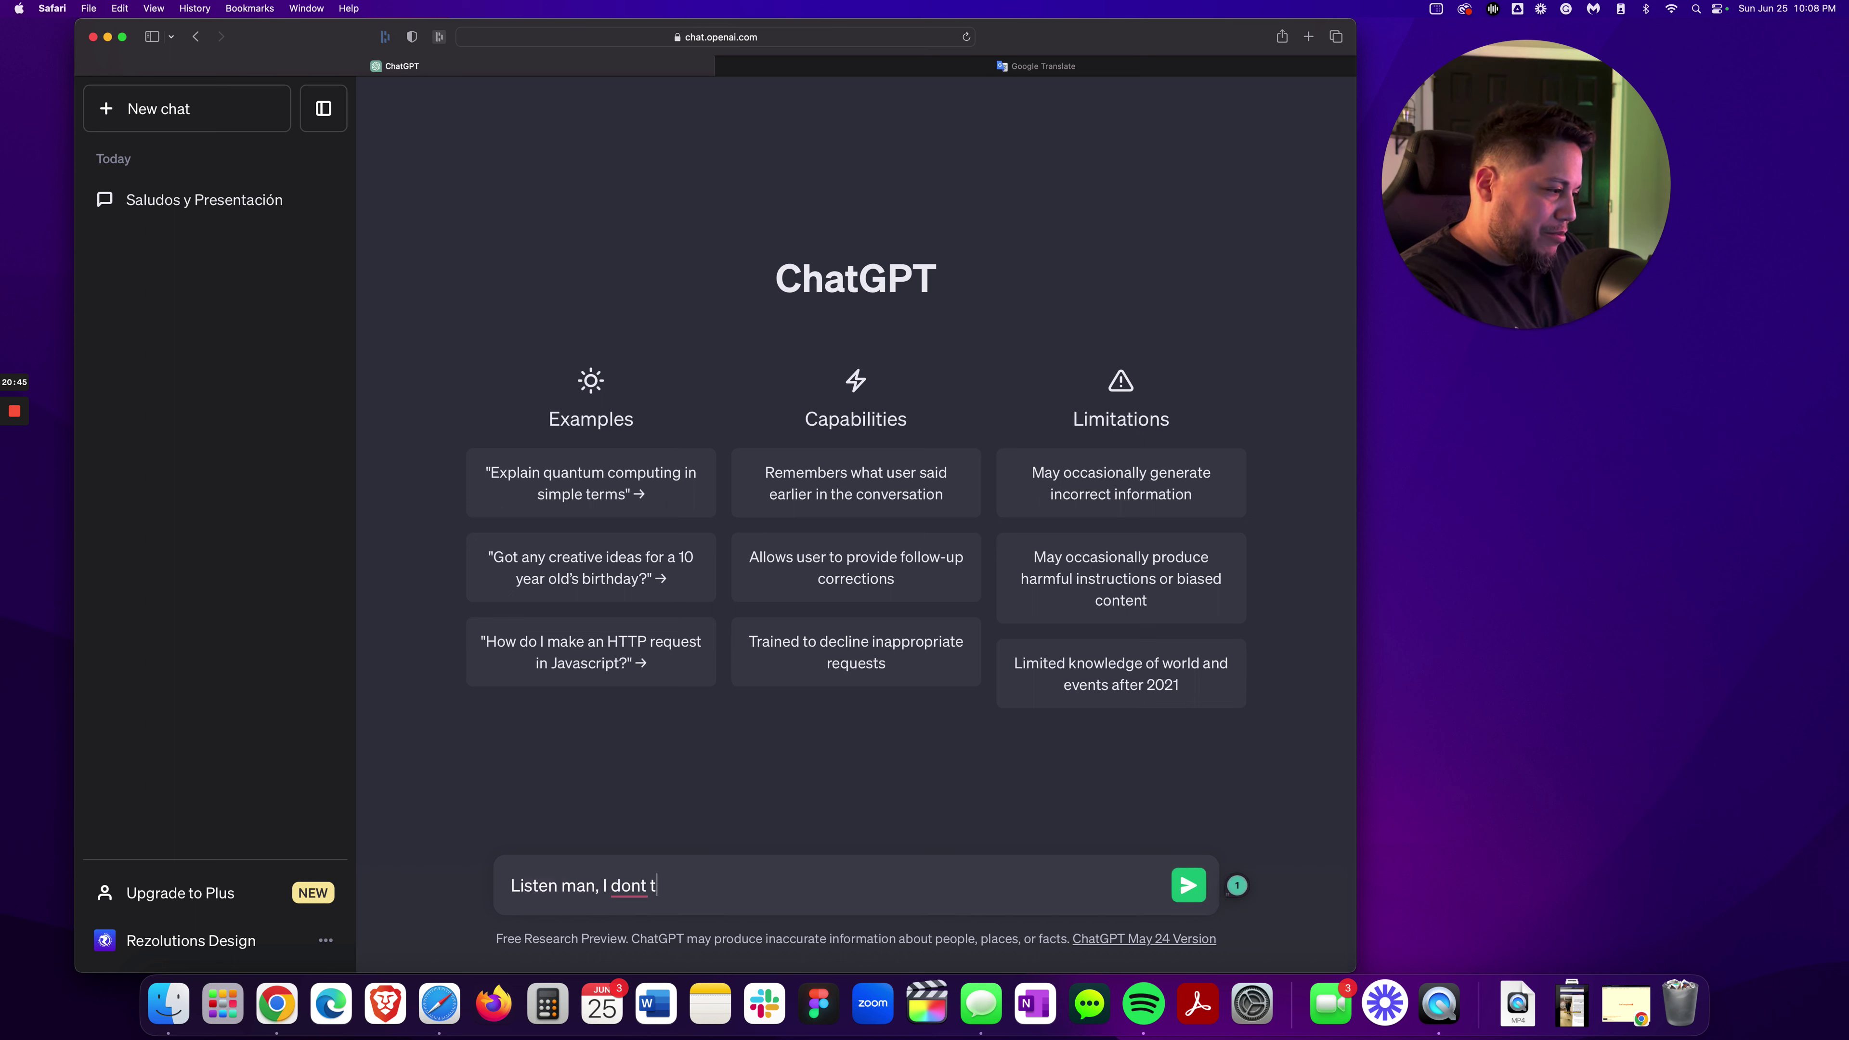
key("BackSpace")
type("know what to")
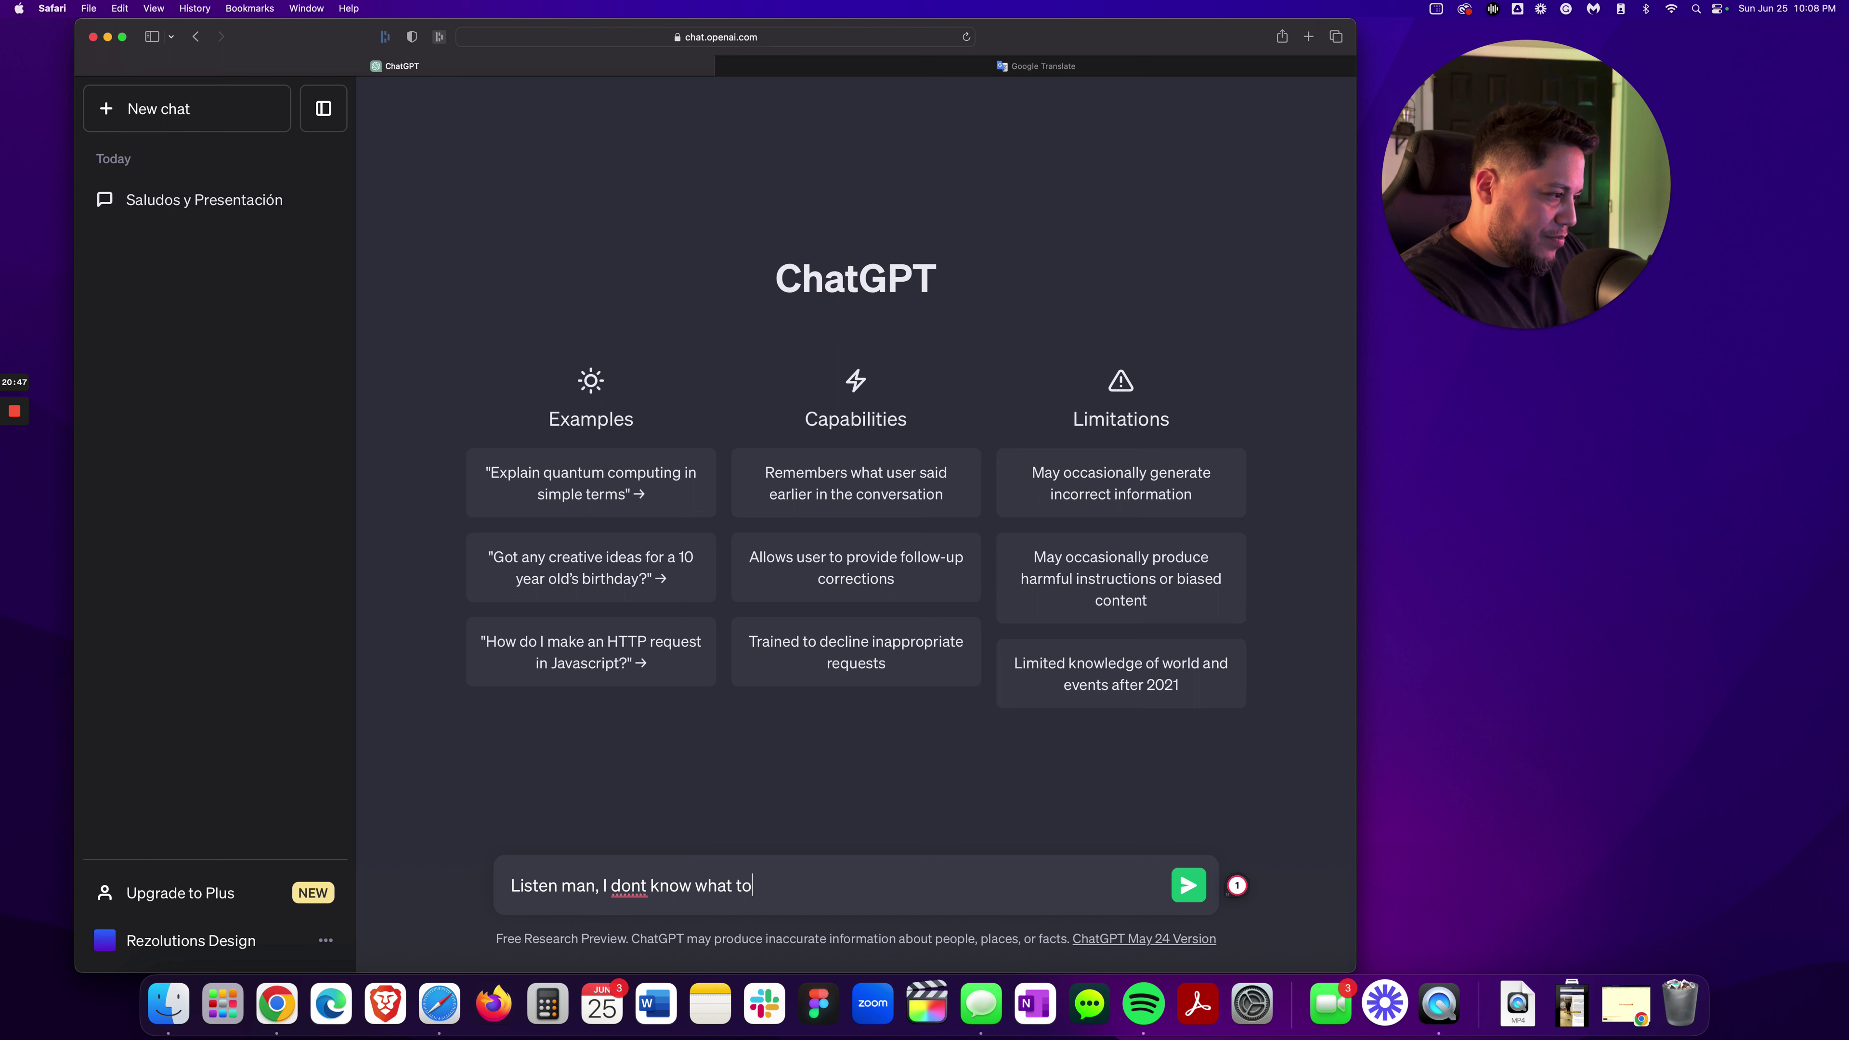
type(" tell you but I f")
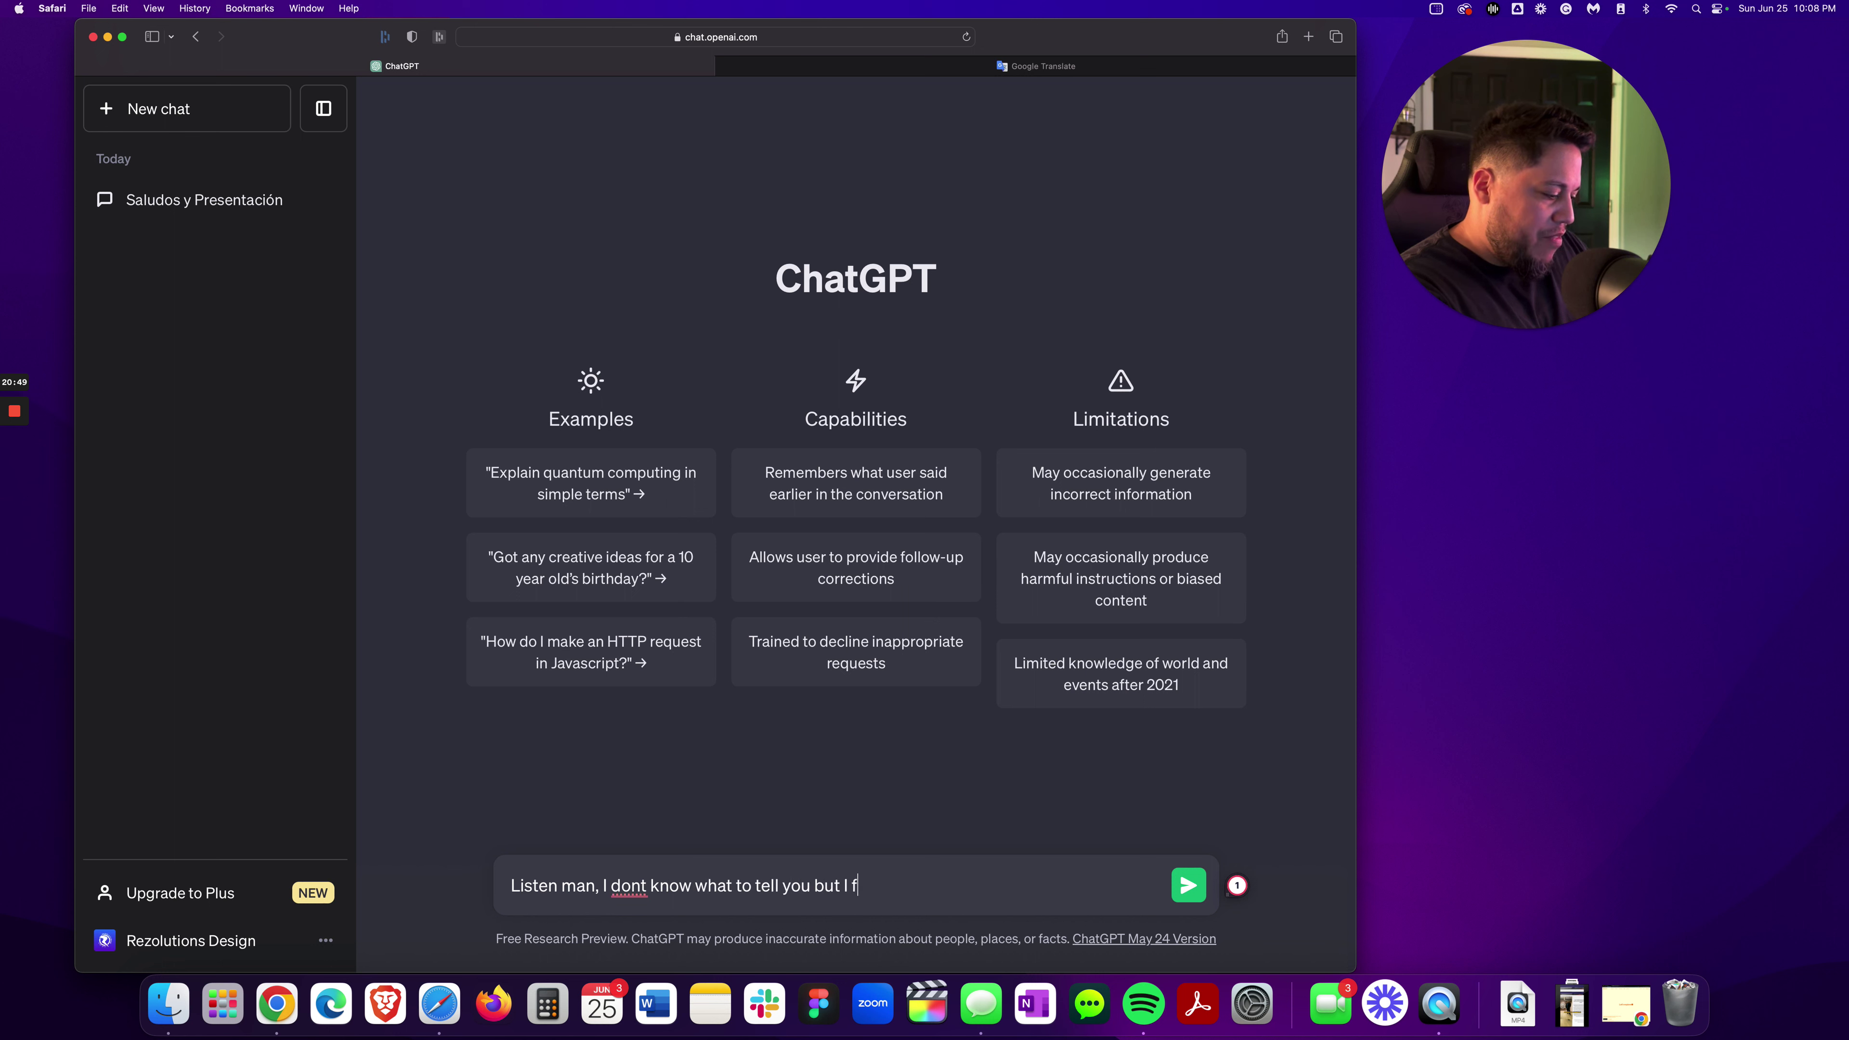
type("ind this a bit offensive what you ")
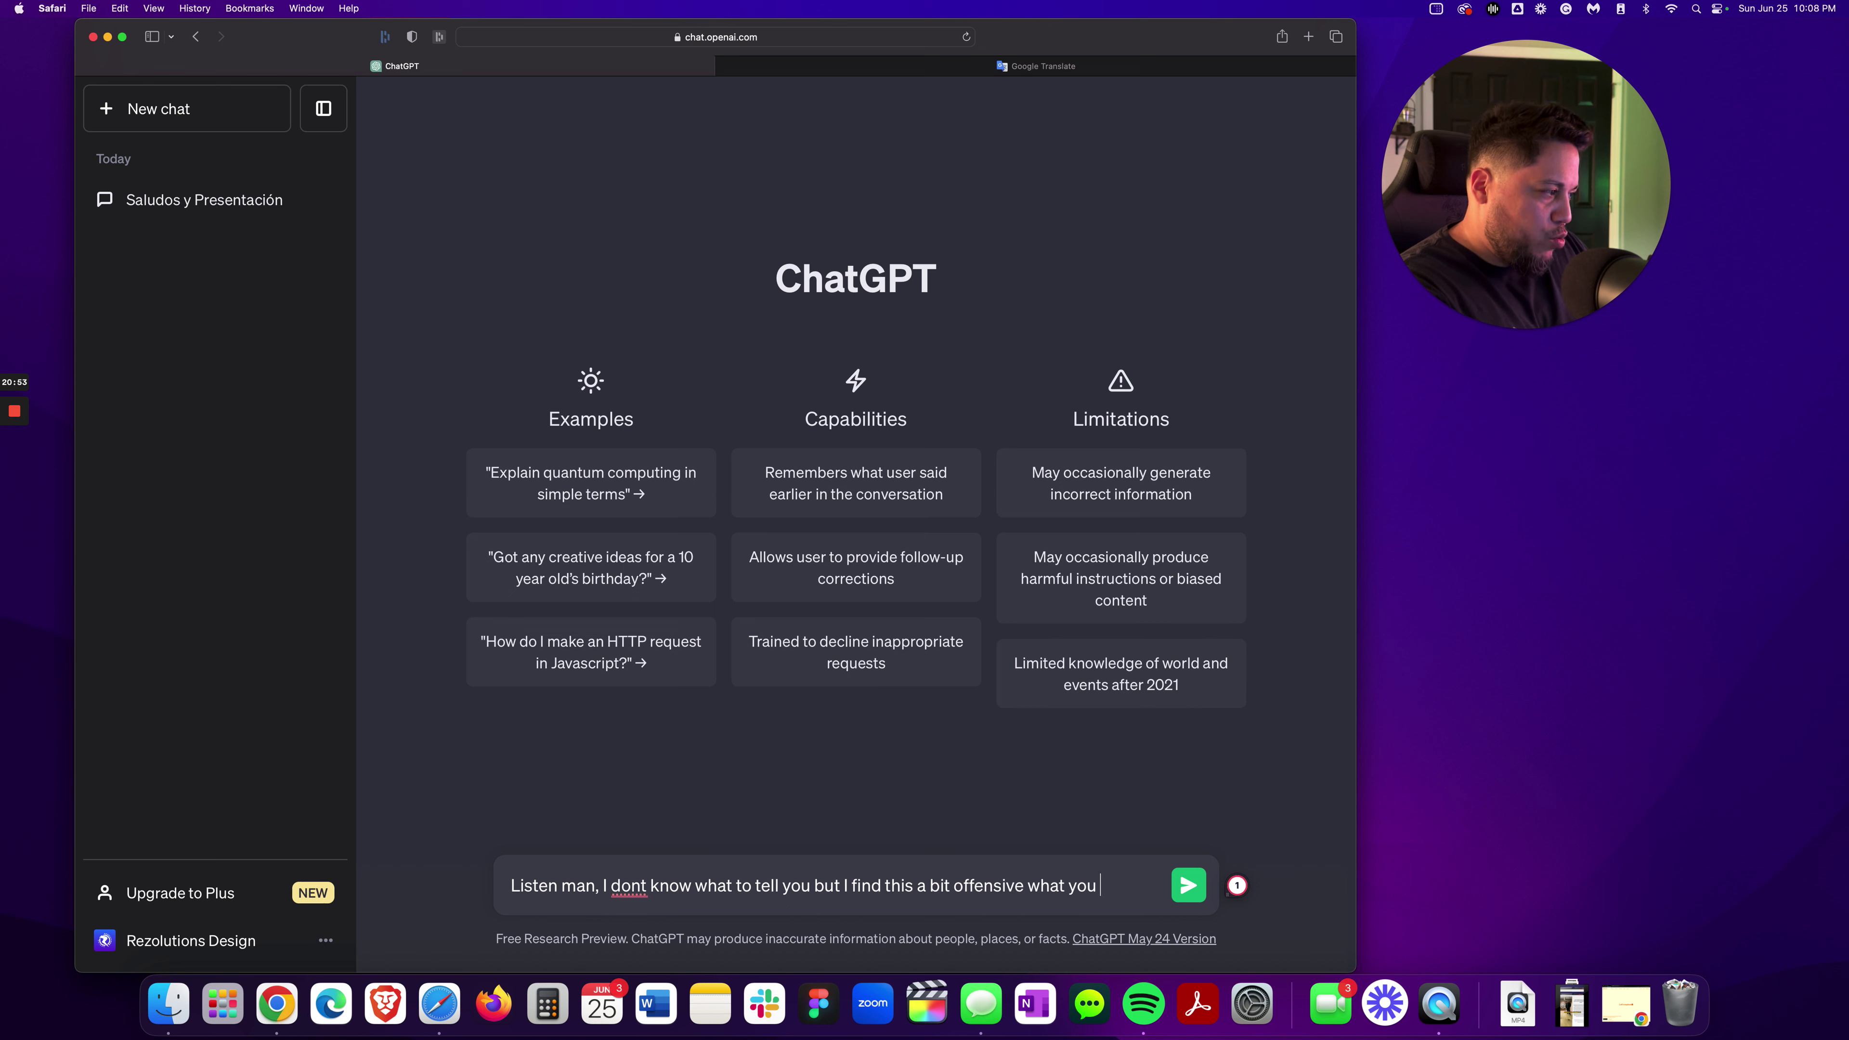
type("told me the other ")
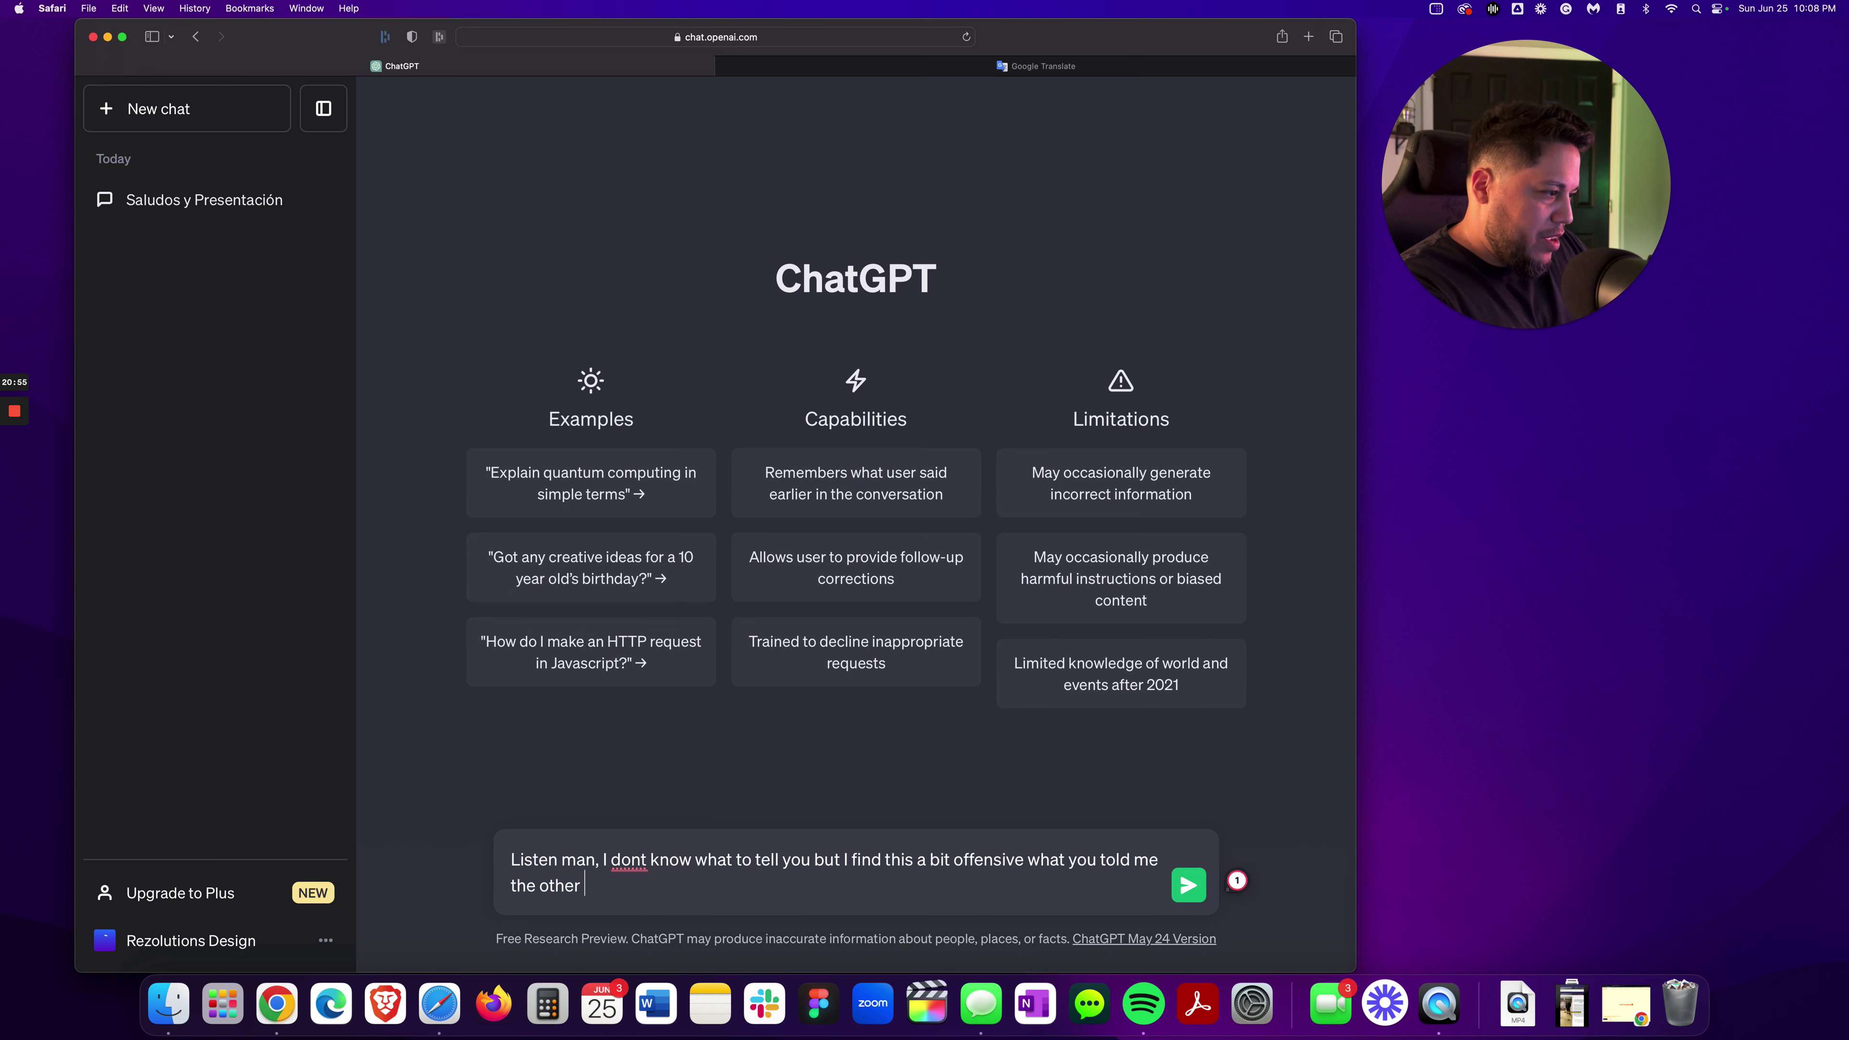
type("day. I take")
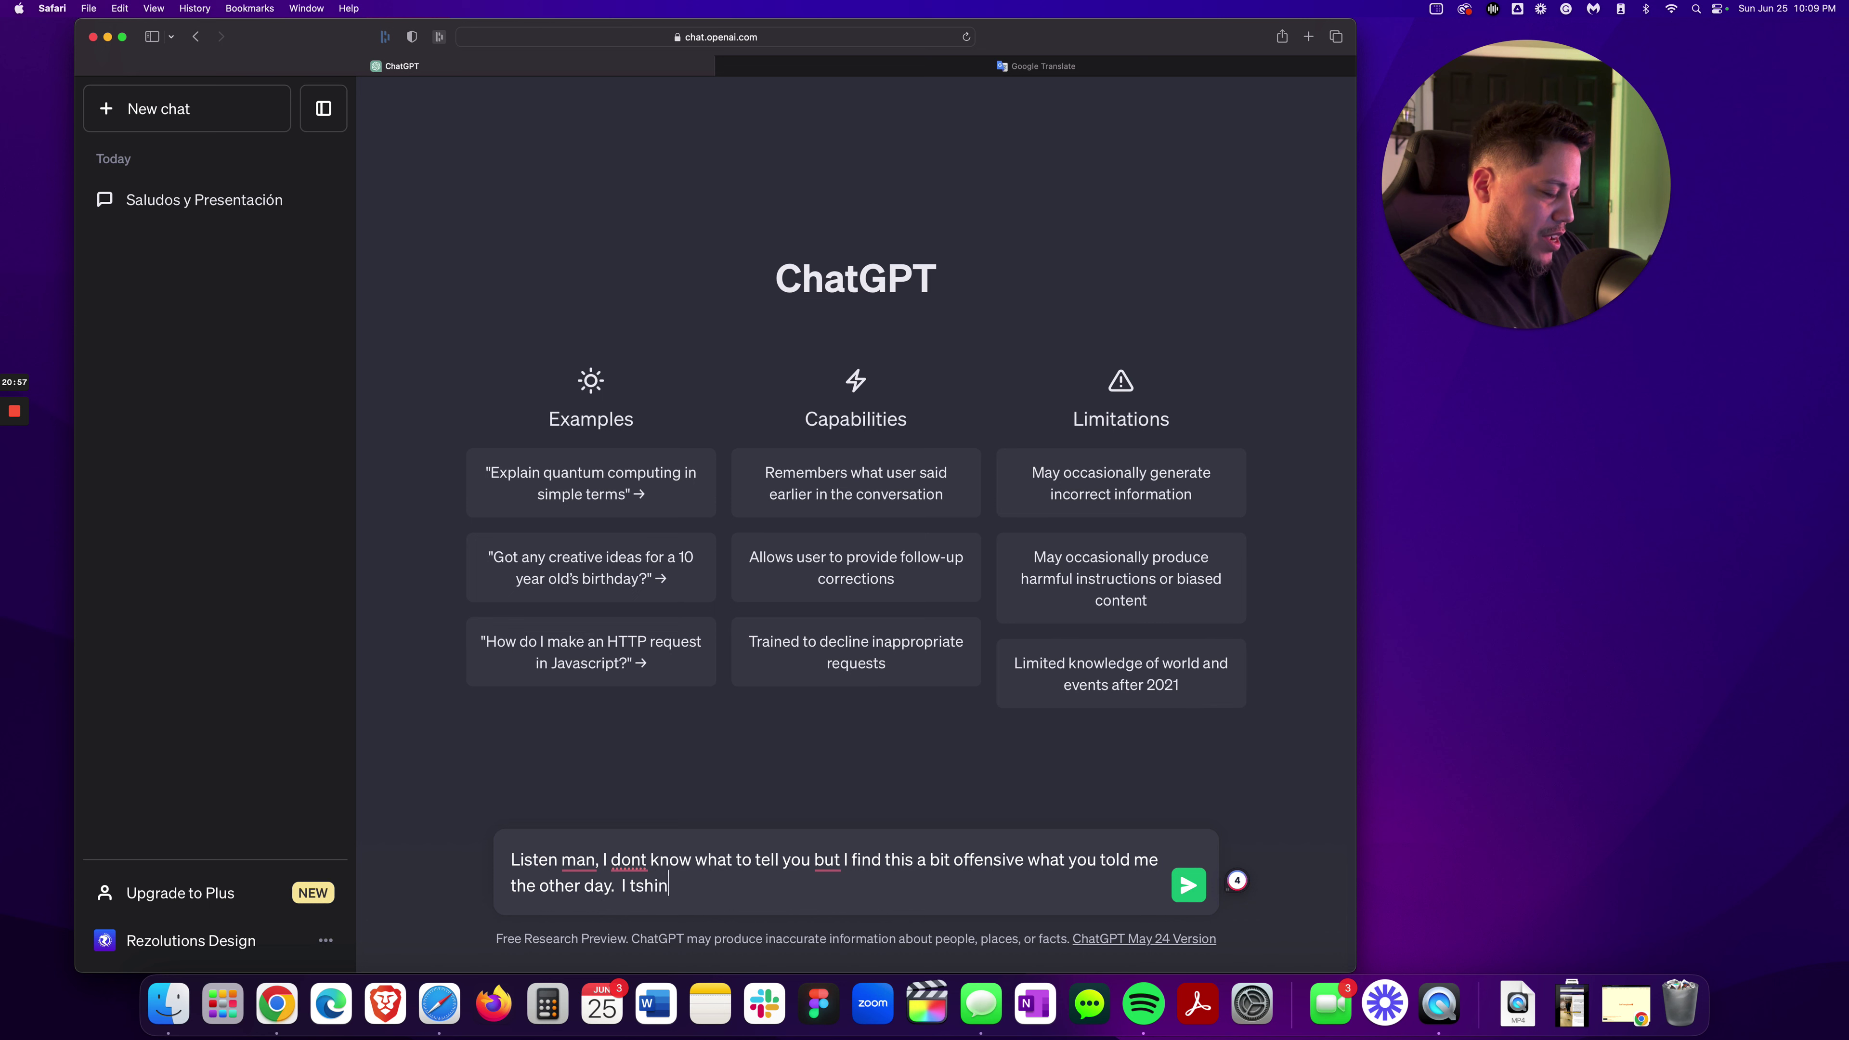
Step: Correct the start of the second sentence and complete it as "I think its best if we call it quits here."
key("BackSpace")
key("BackSpace")
key("BackSpace")
key("BackSpace")
key("BackSpace")
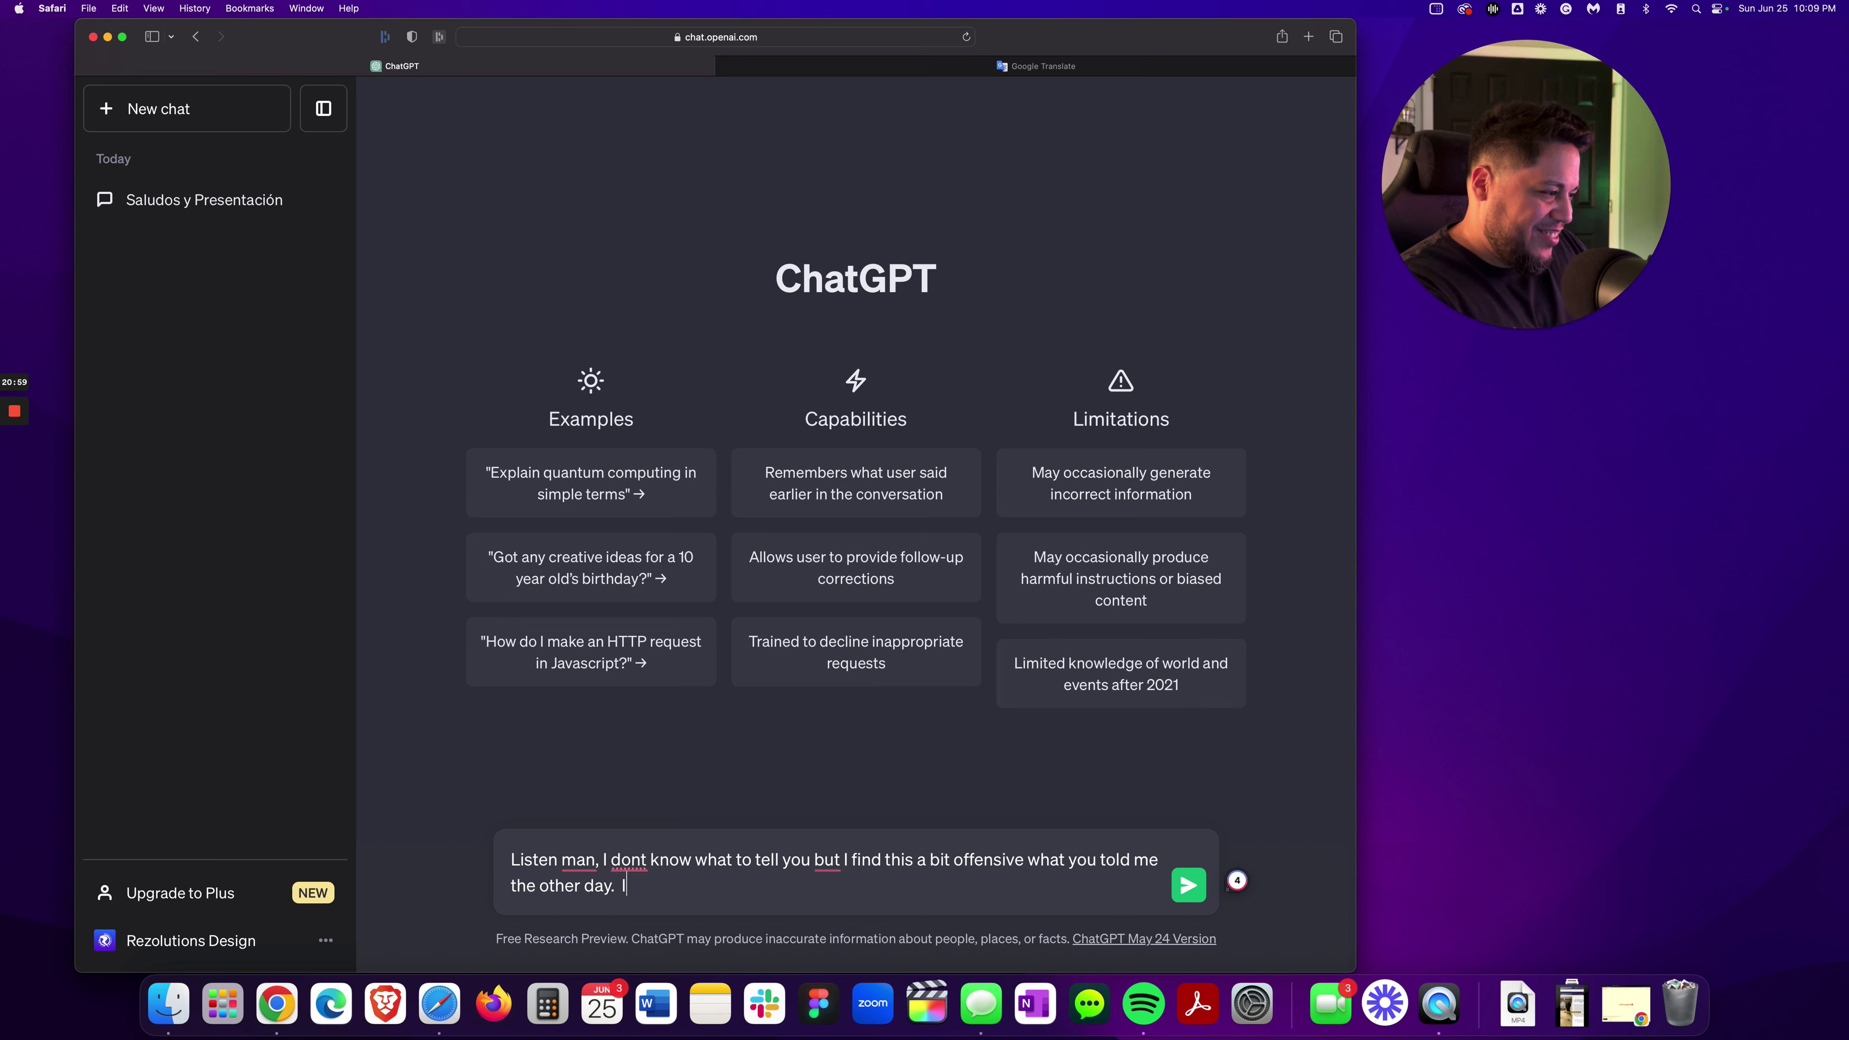
type("ts it")
key("BackSpace")
key("BackSpace")
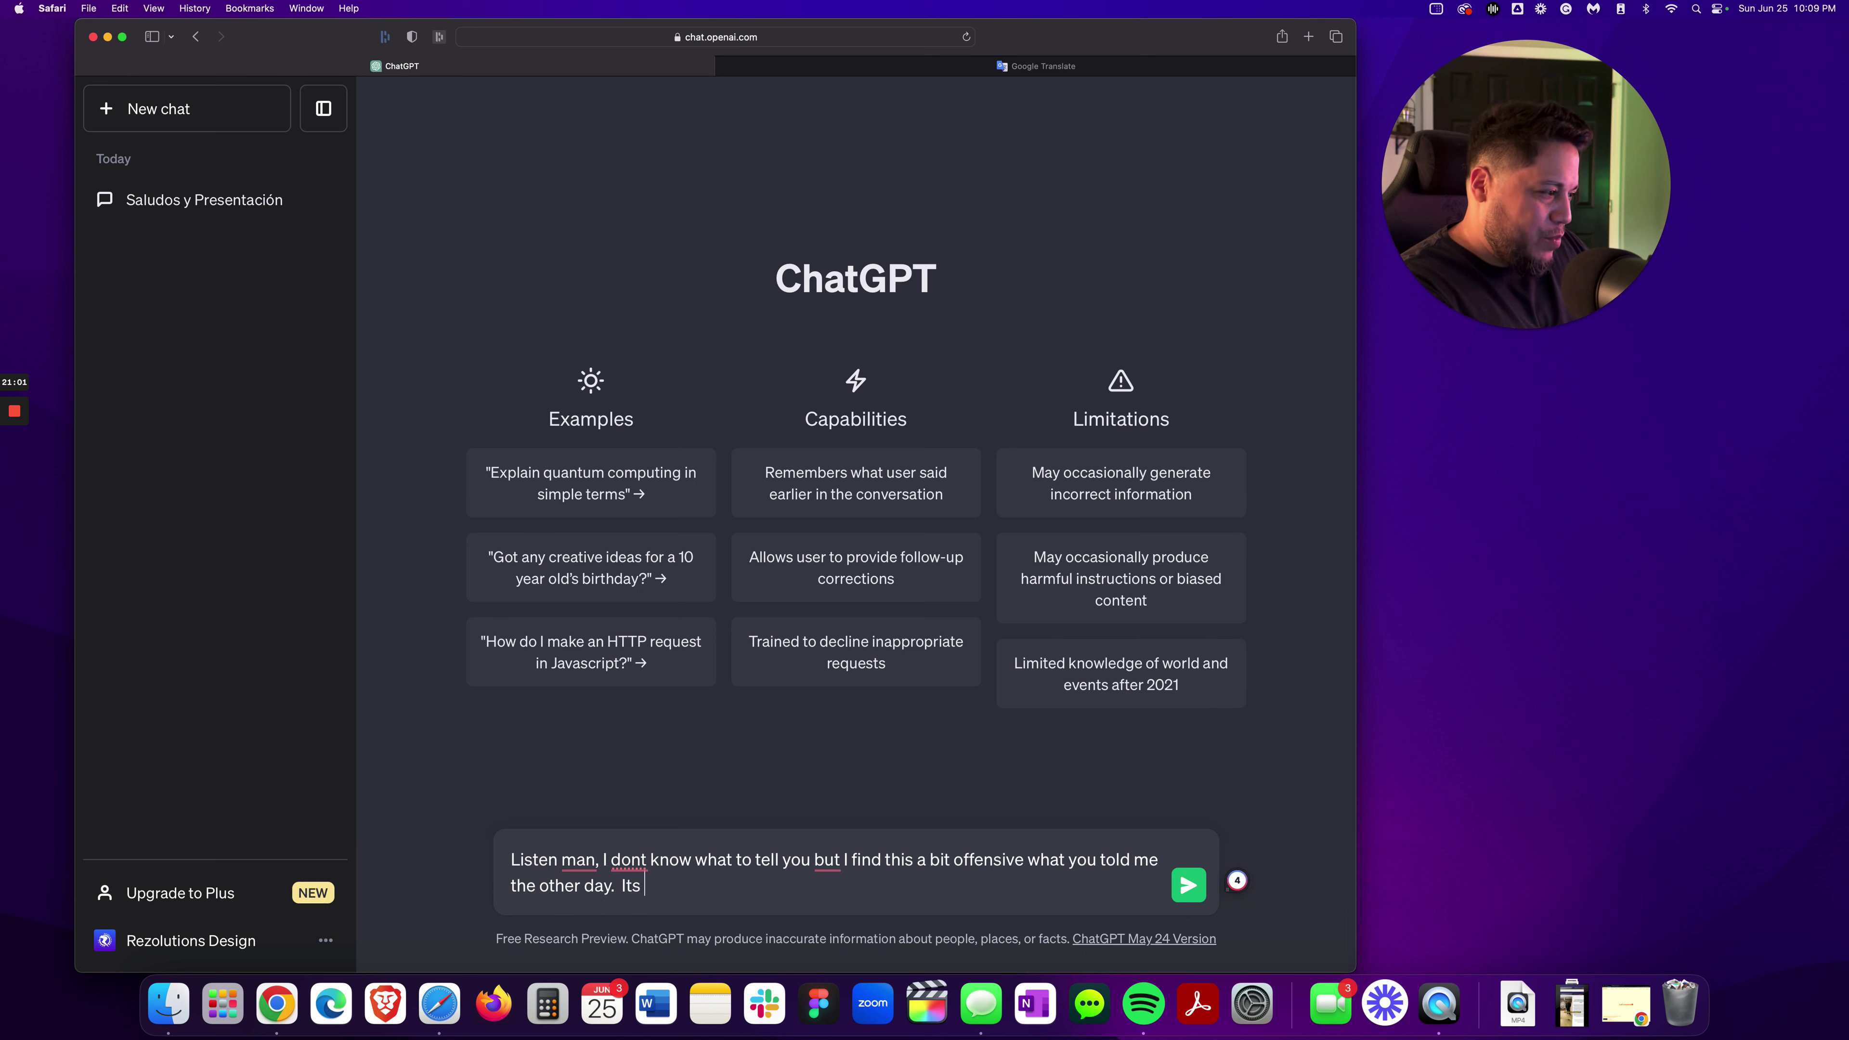
key("BackSpace")
key("BackSpace")
key("BackSpace")
type("t")
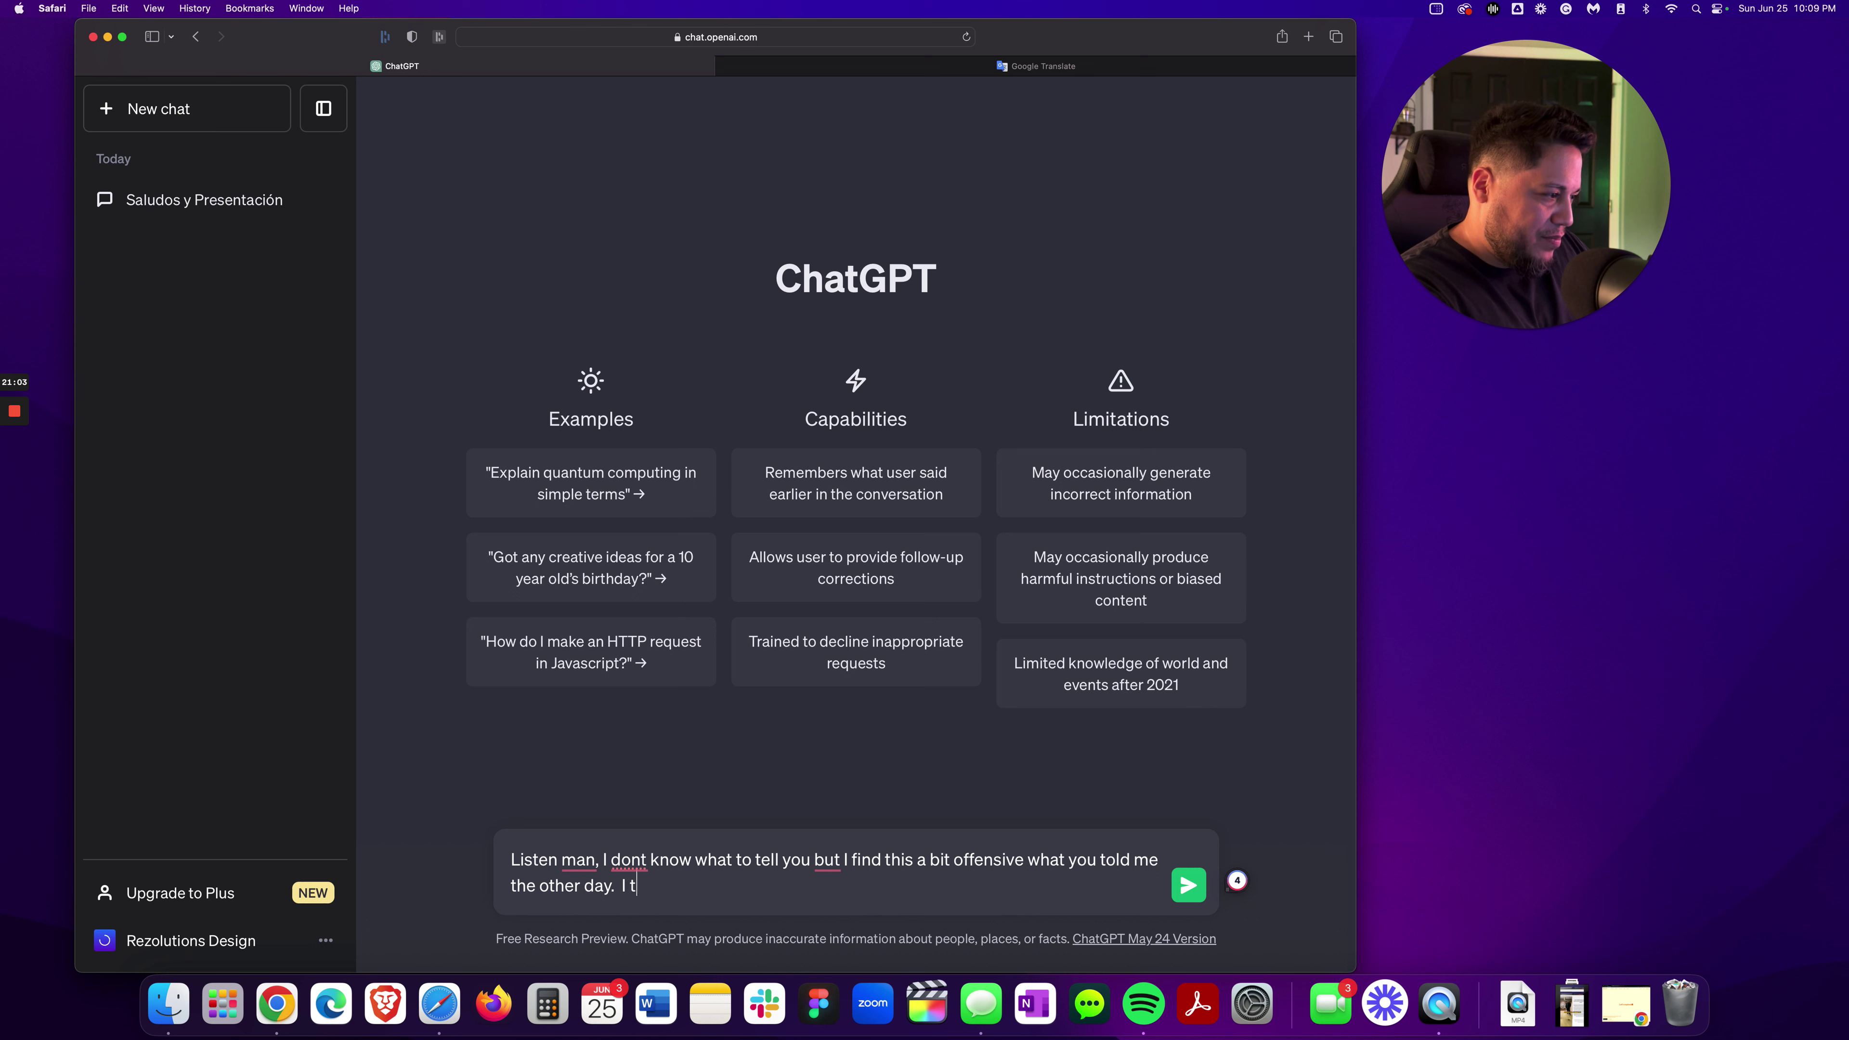
type("hink its best if we call")
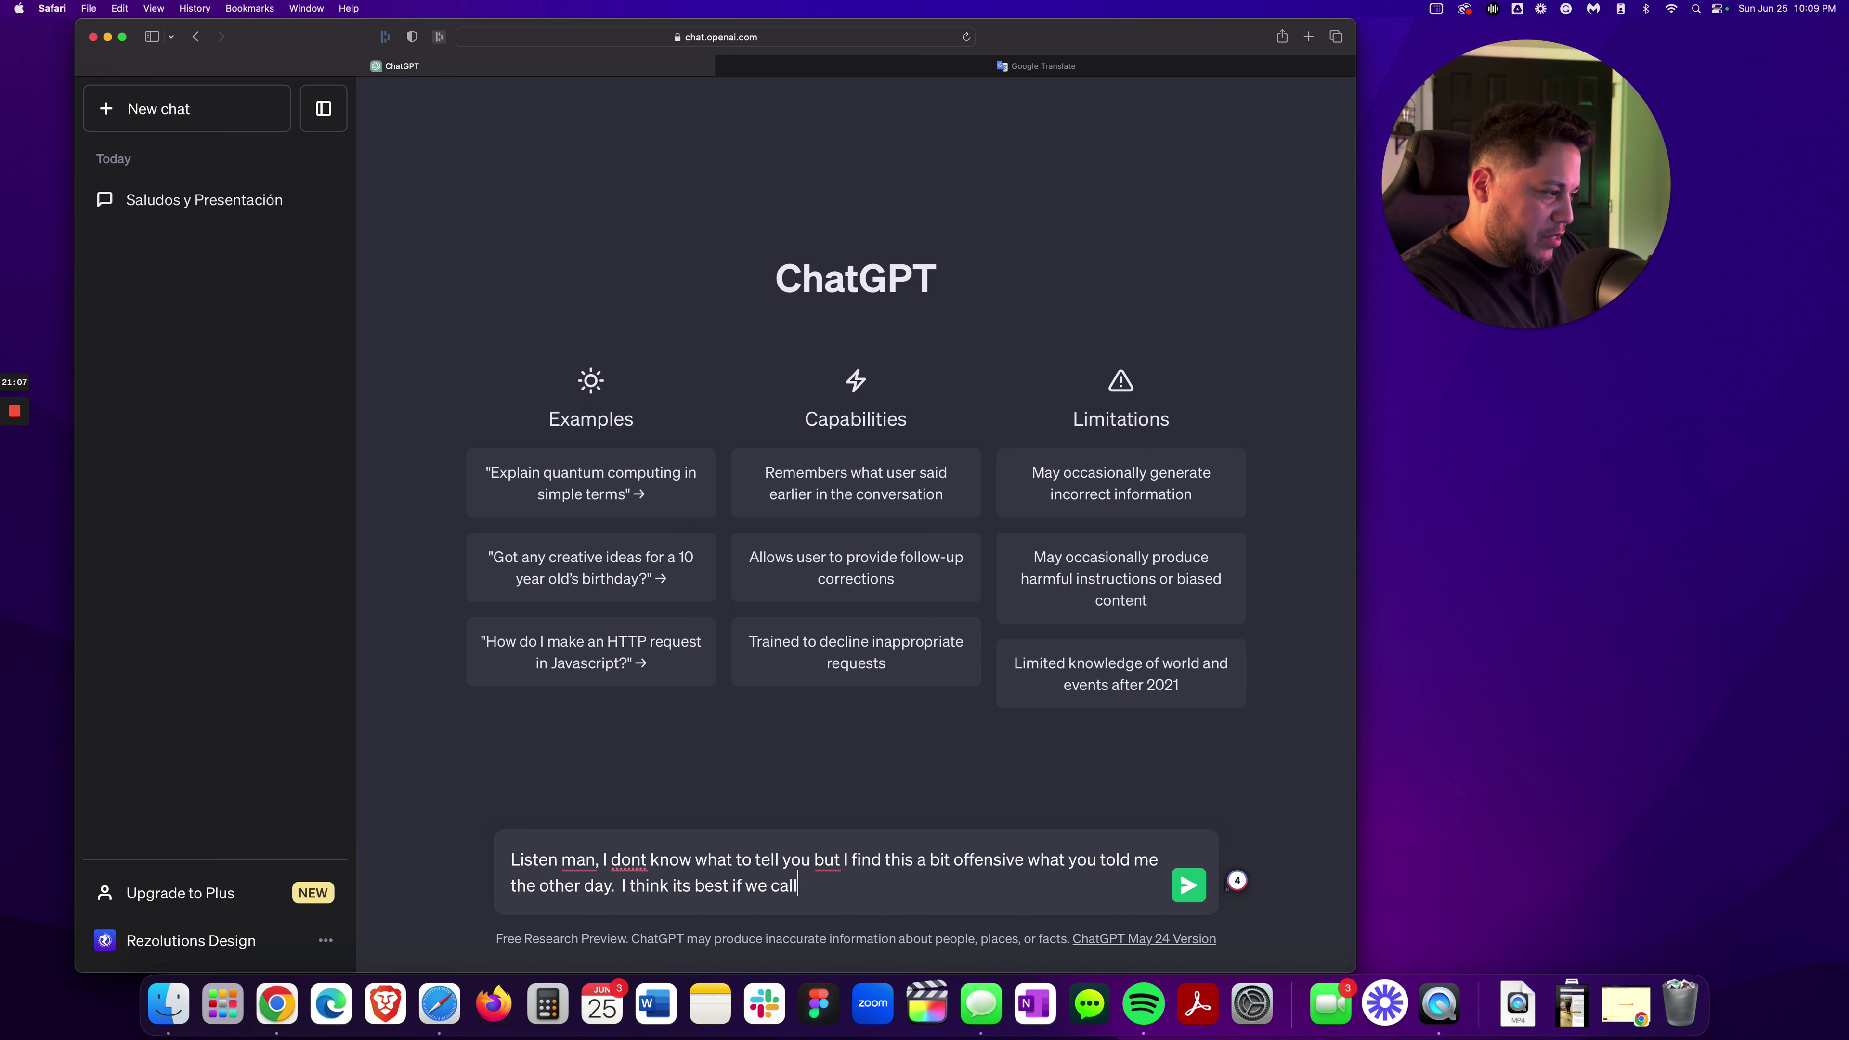
type(" it quits here.")
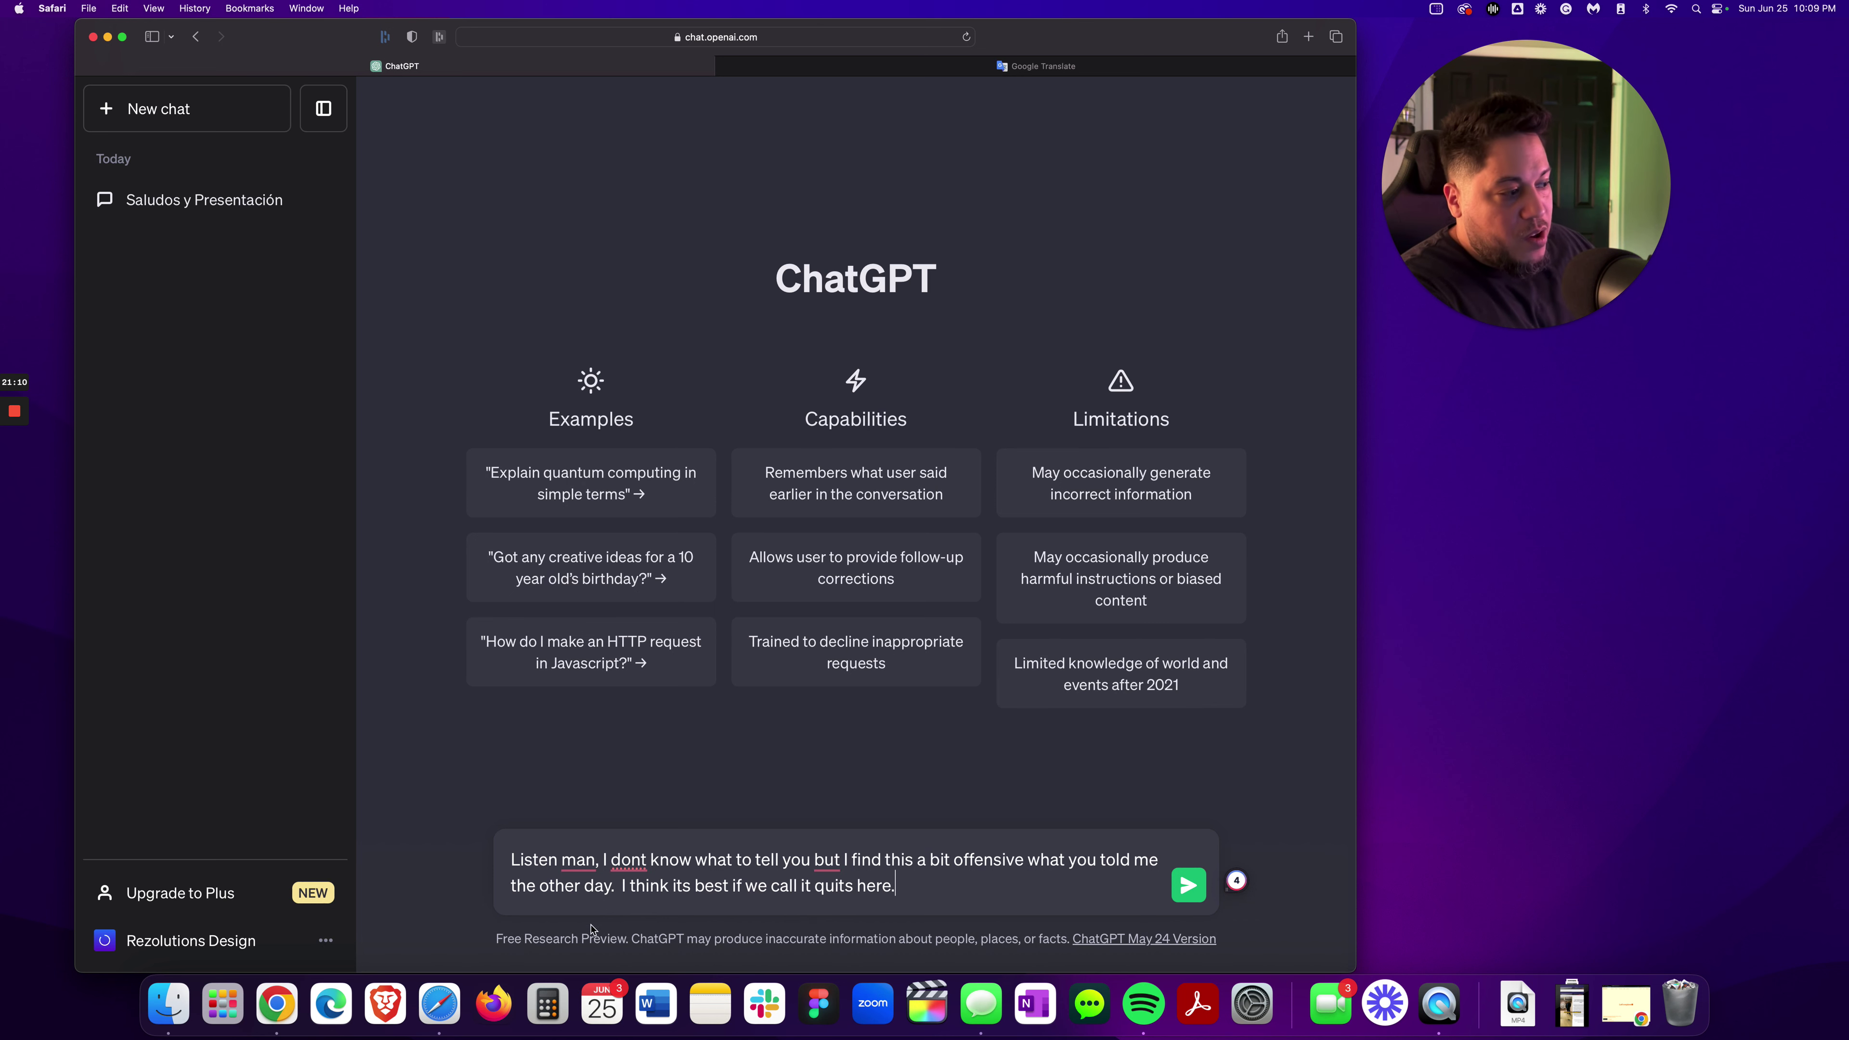
Step: Insert "Rephrase the following without sounding condescending or rude:" before the drafted message and send the prompt
key("super+Up")
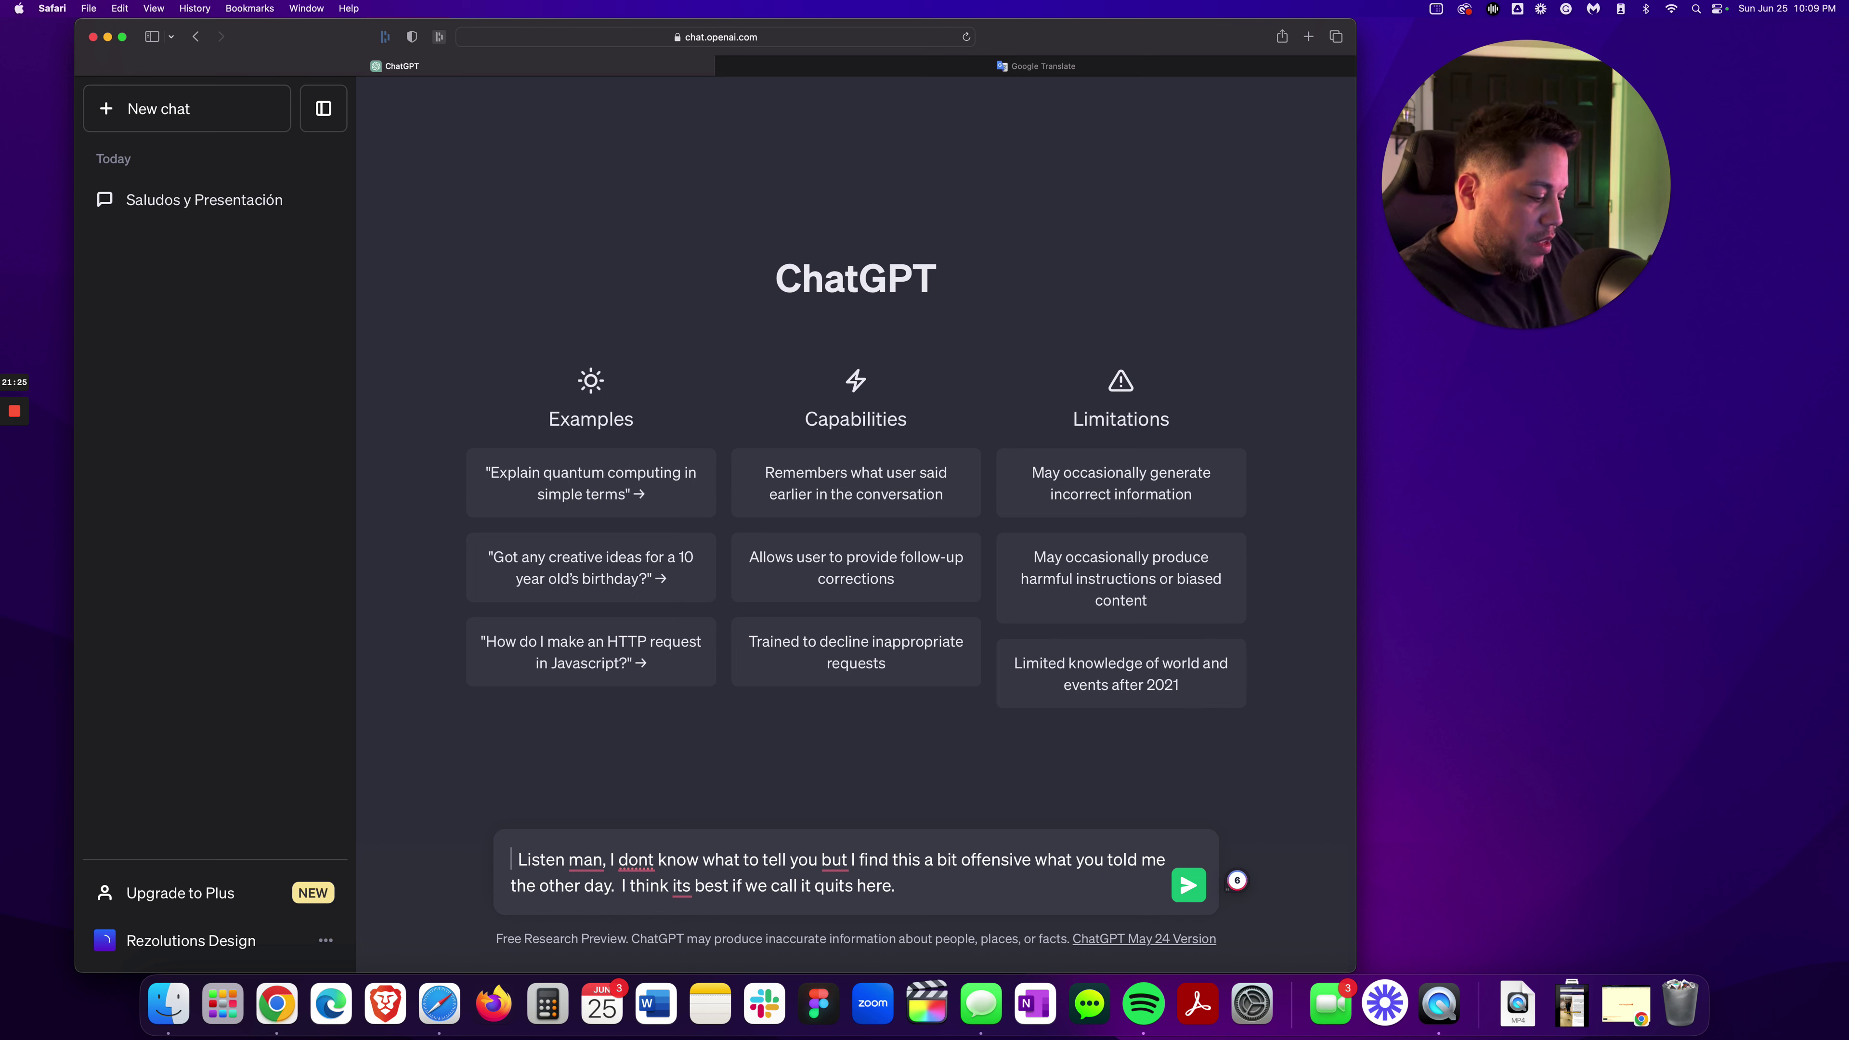
type("Rephrase the fo")
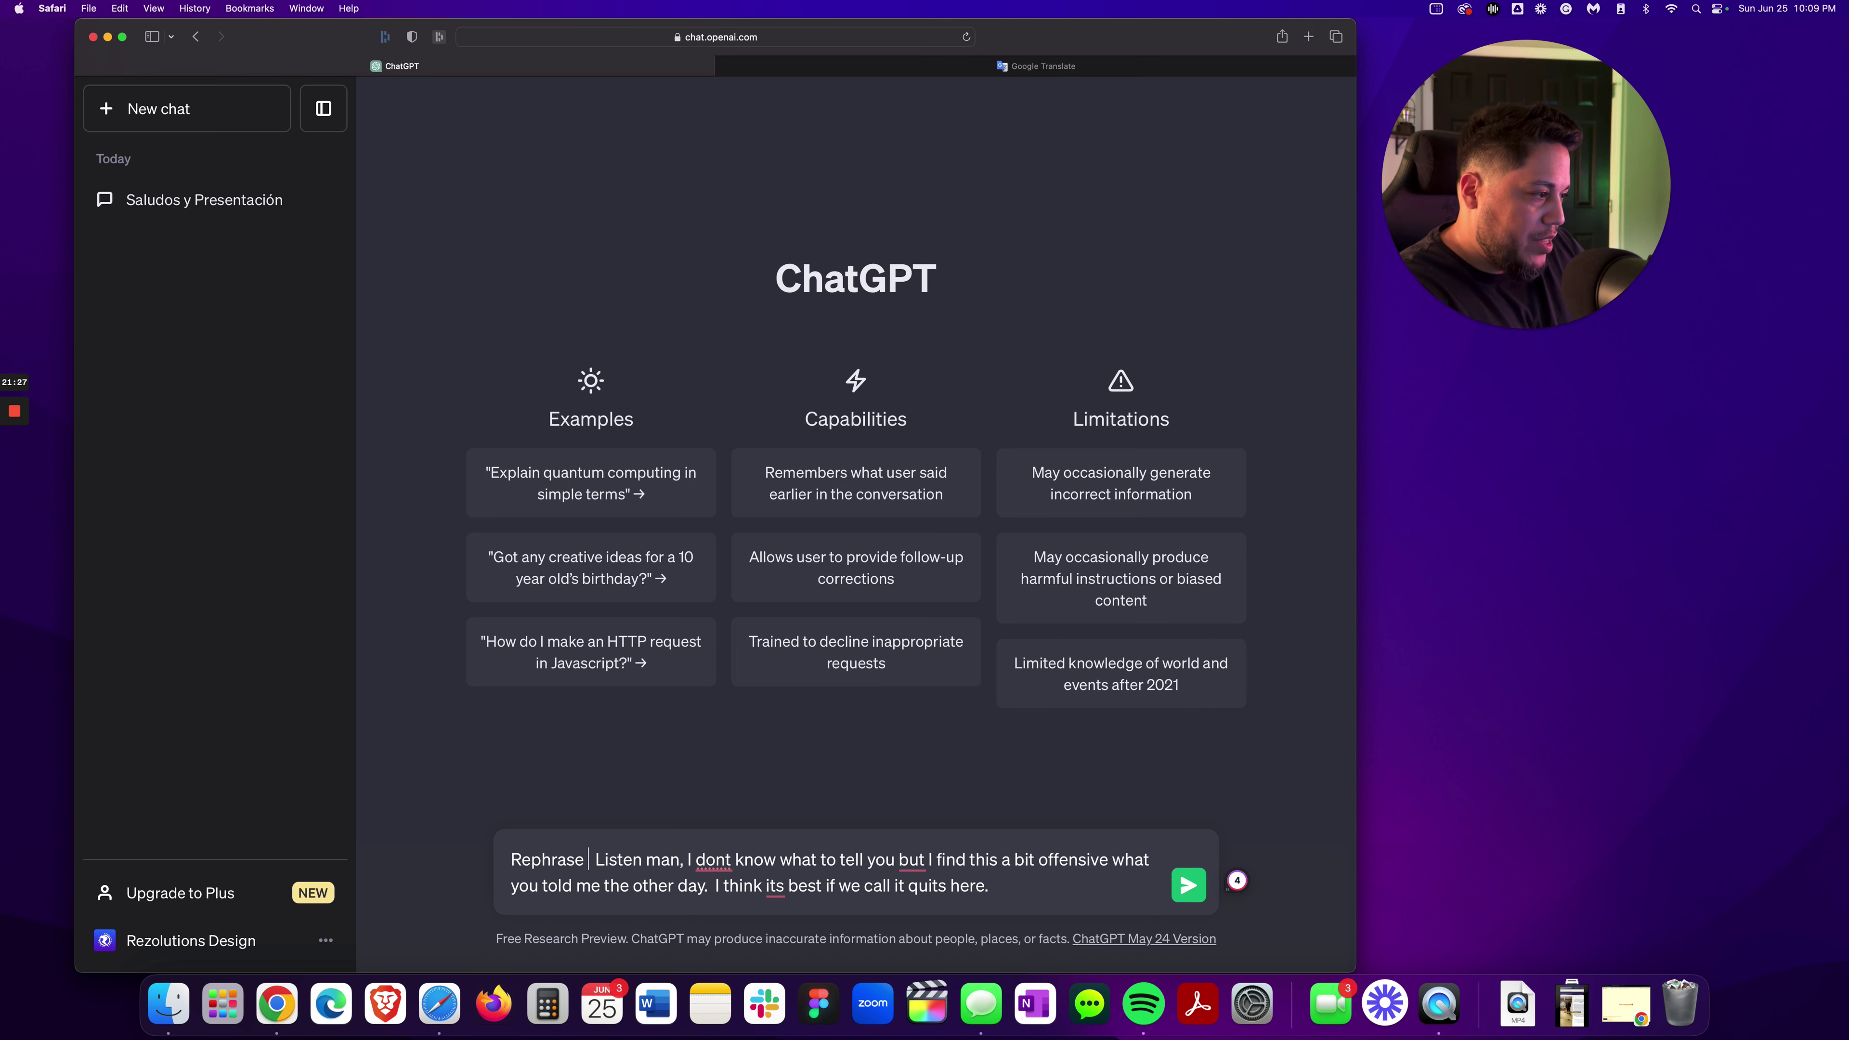
type("llowing wit")
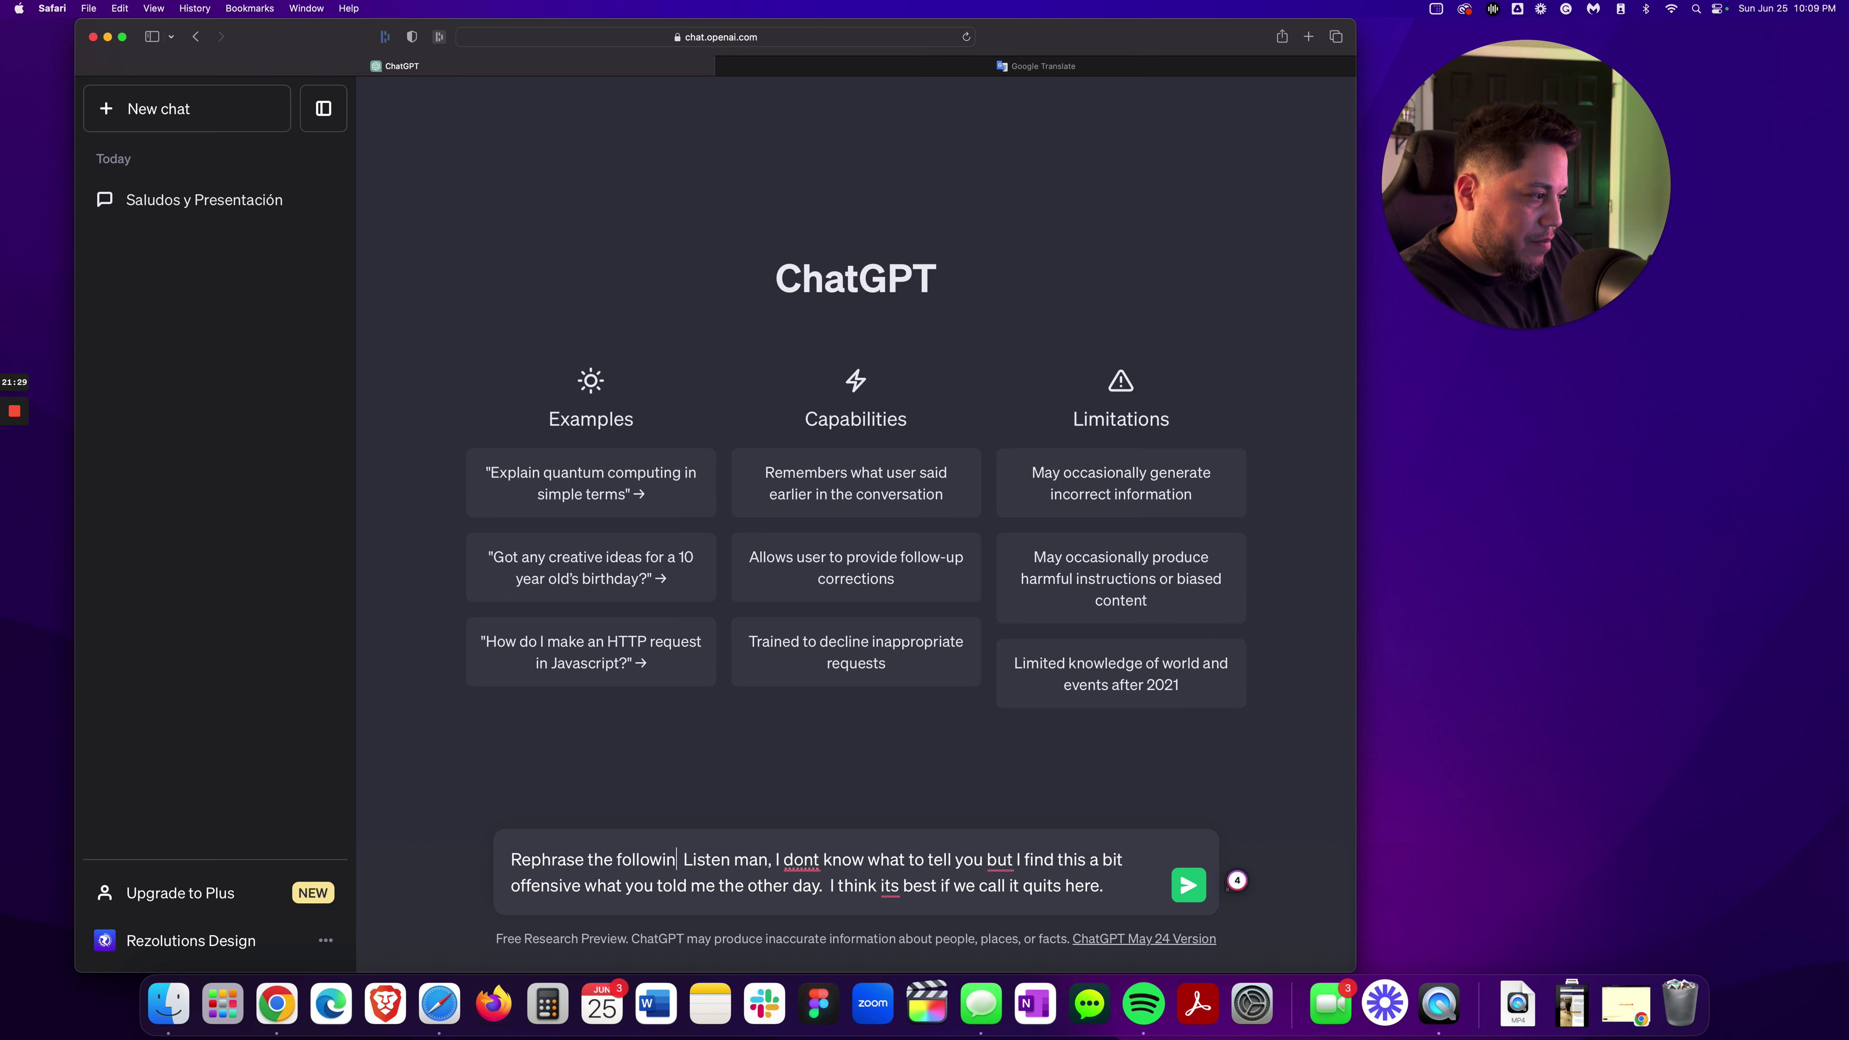
type("hout sounding c")
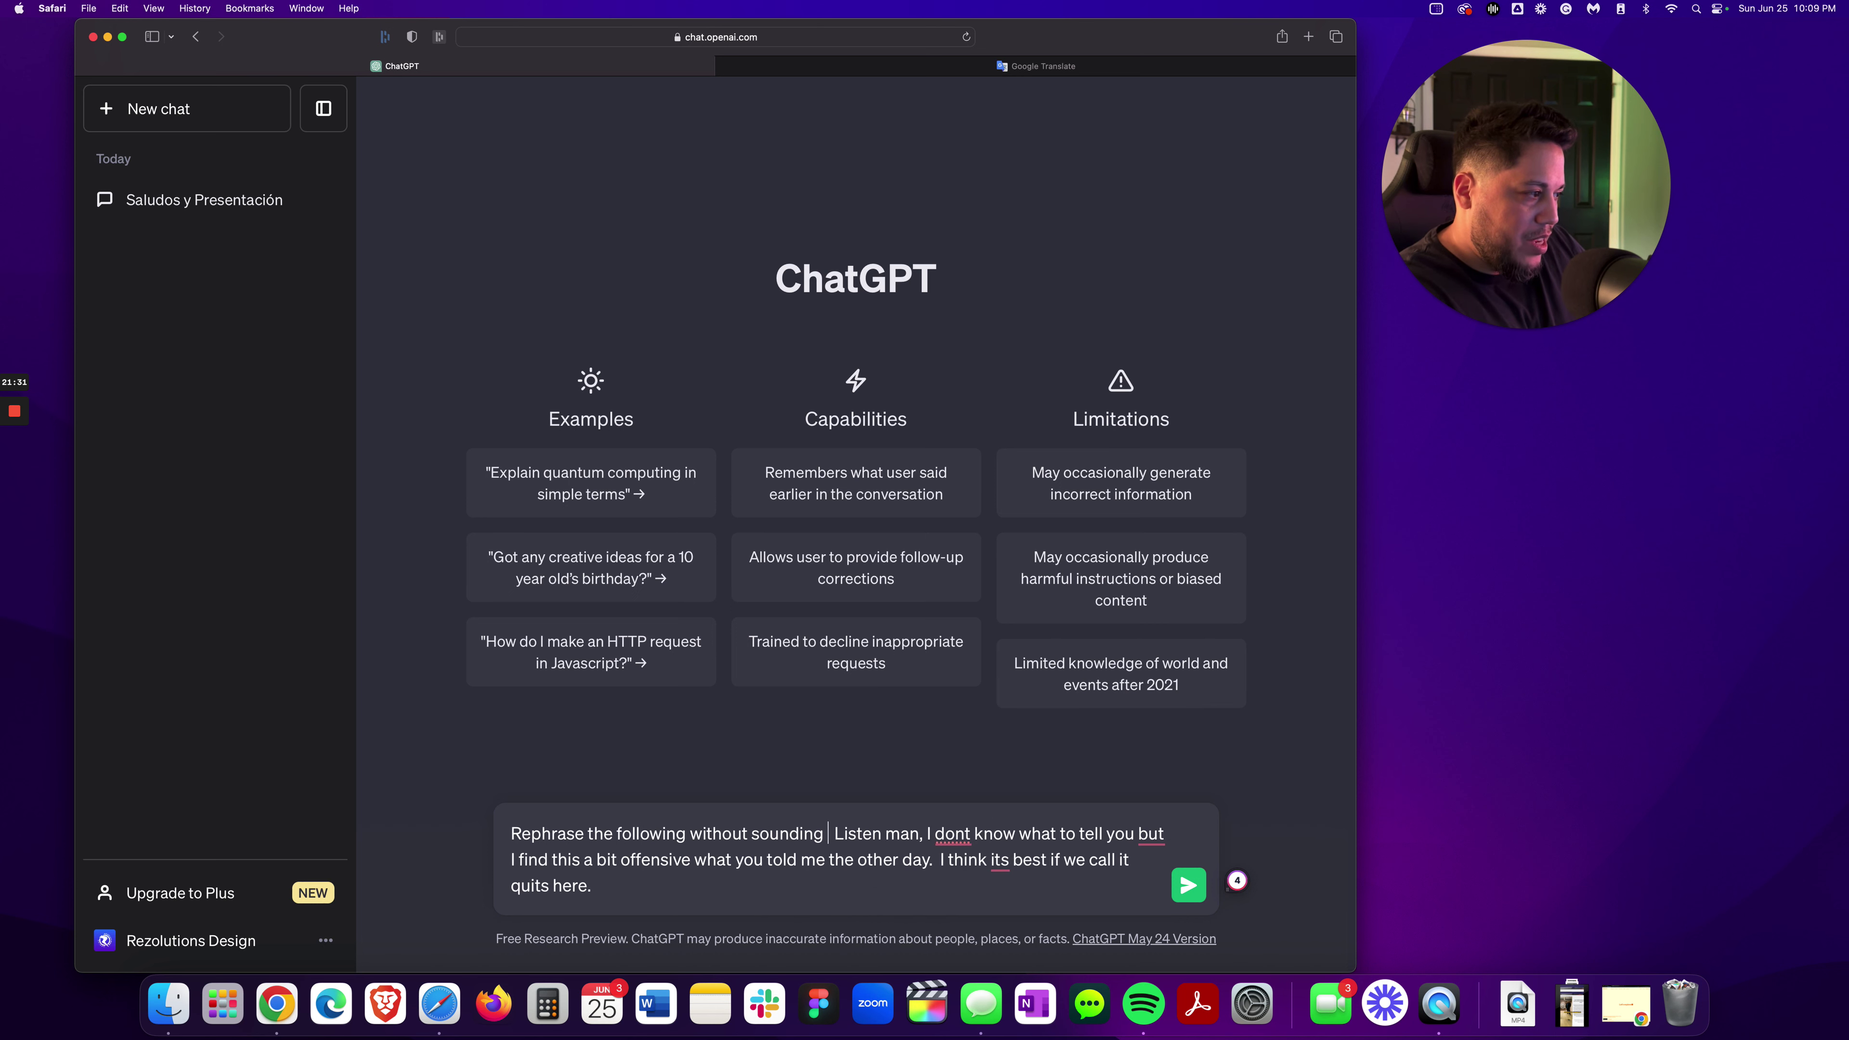
type("ondescending")
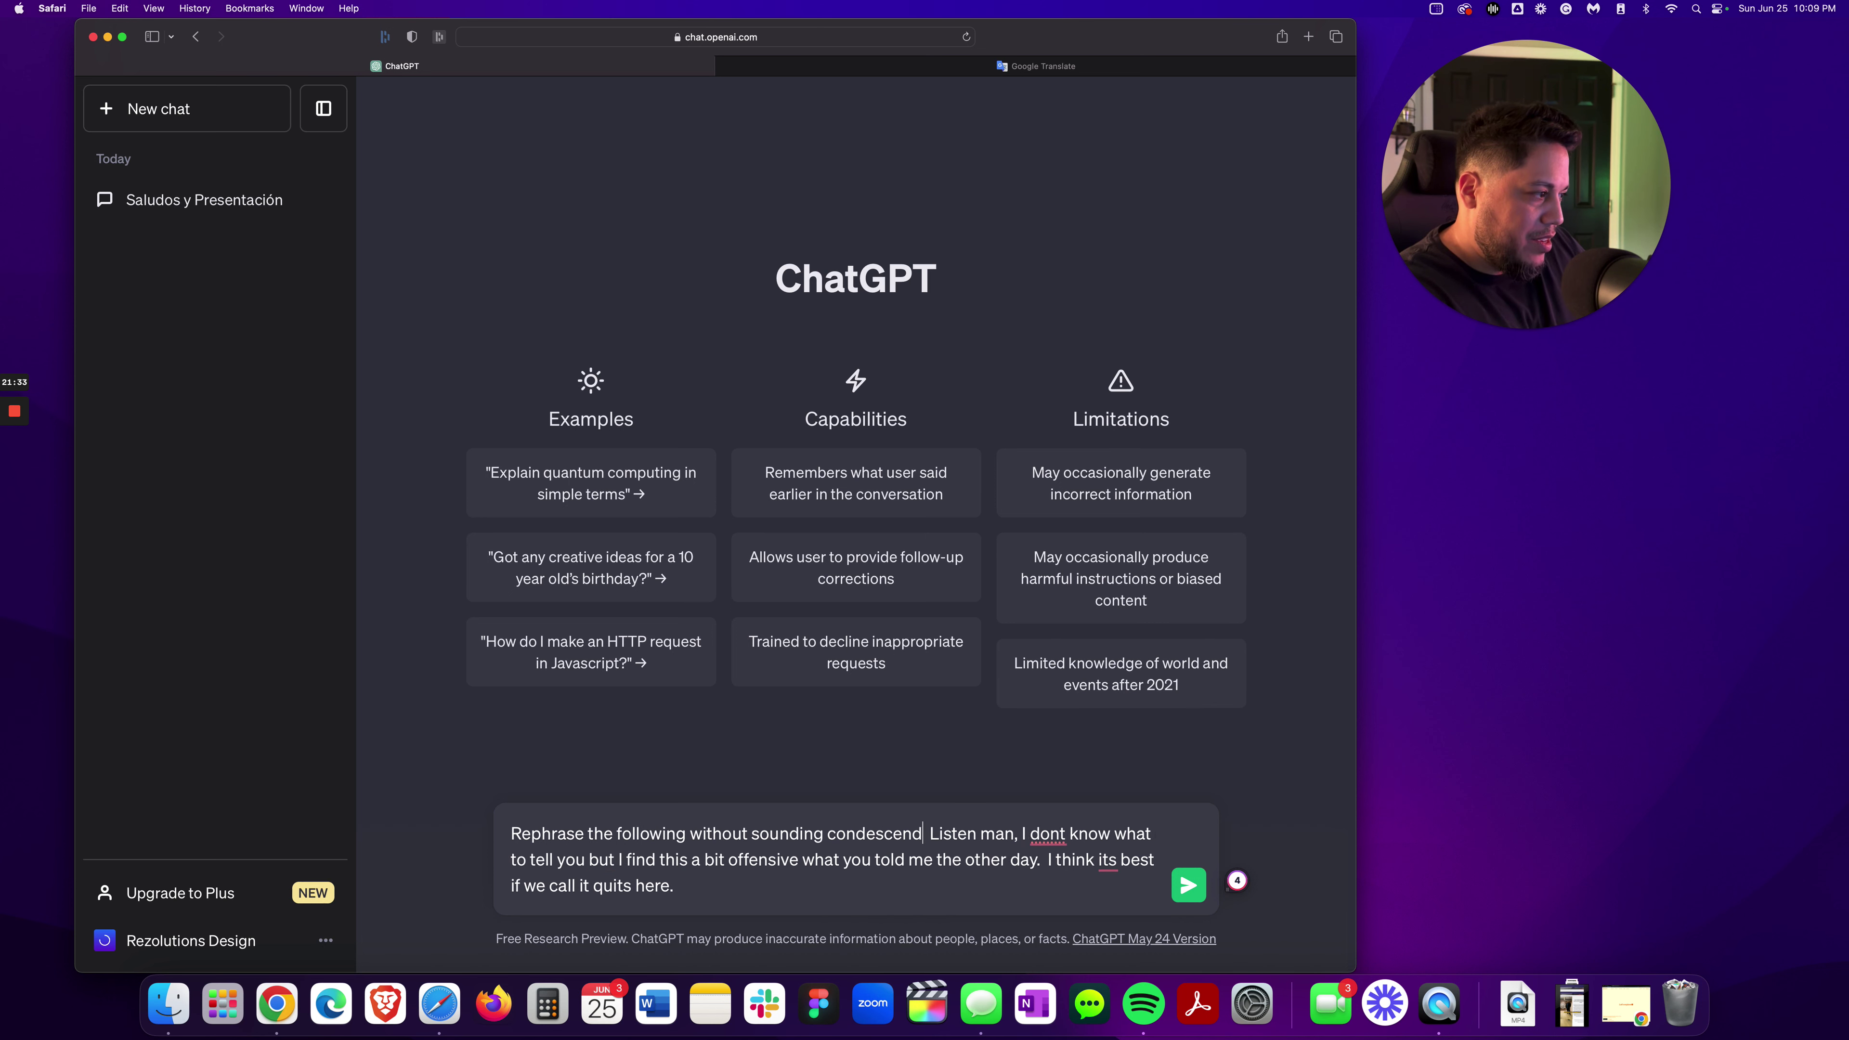
type(" or rud")
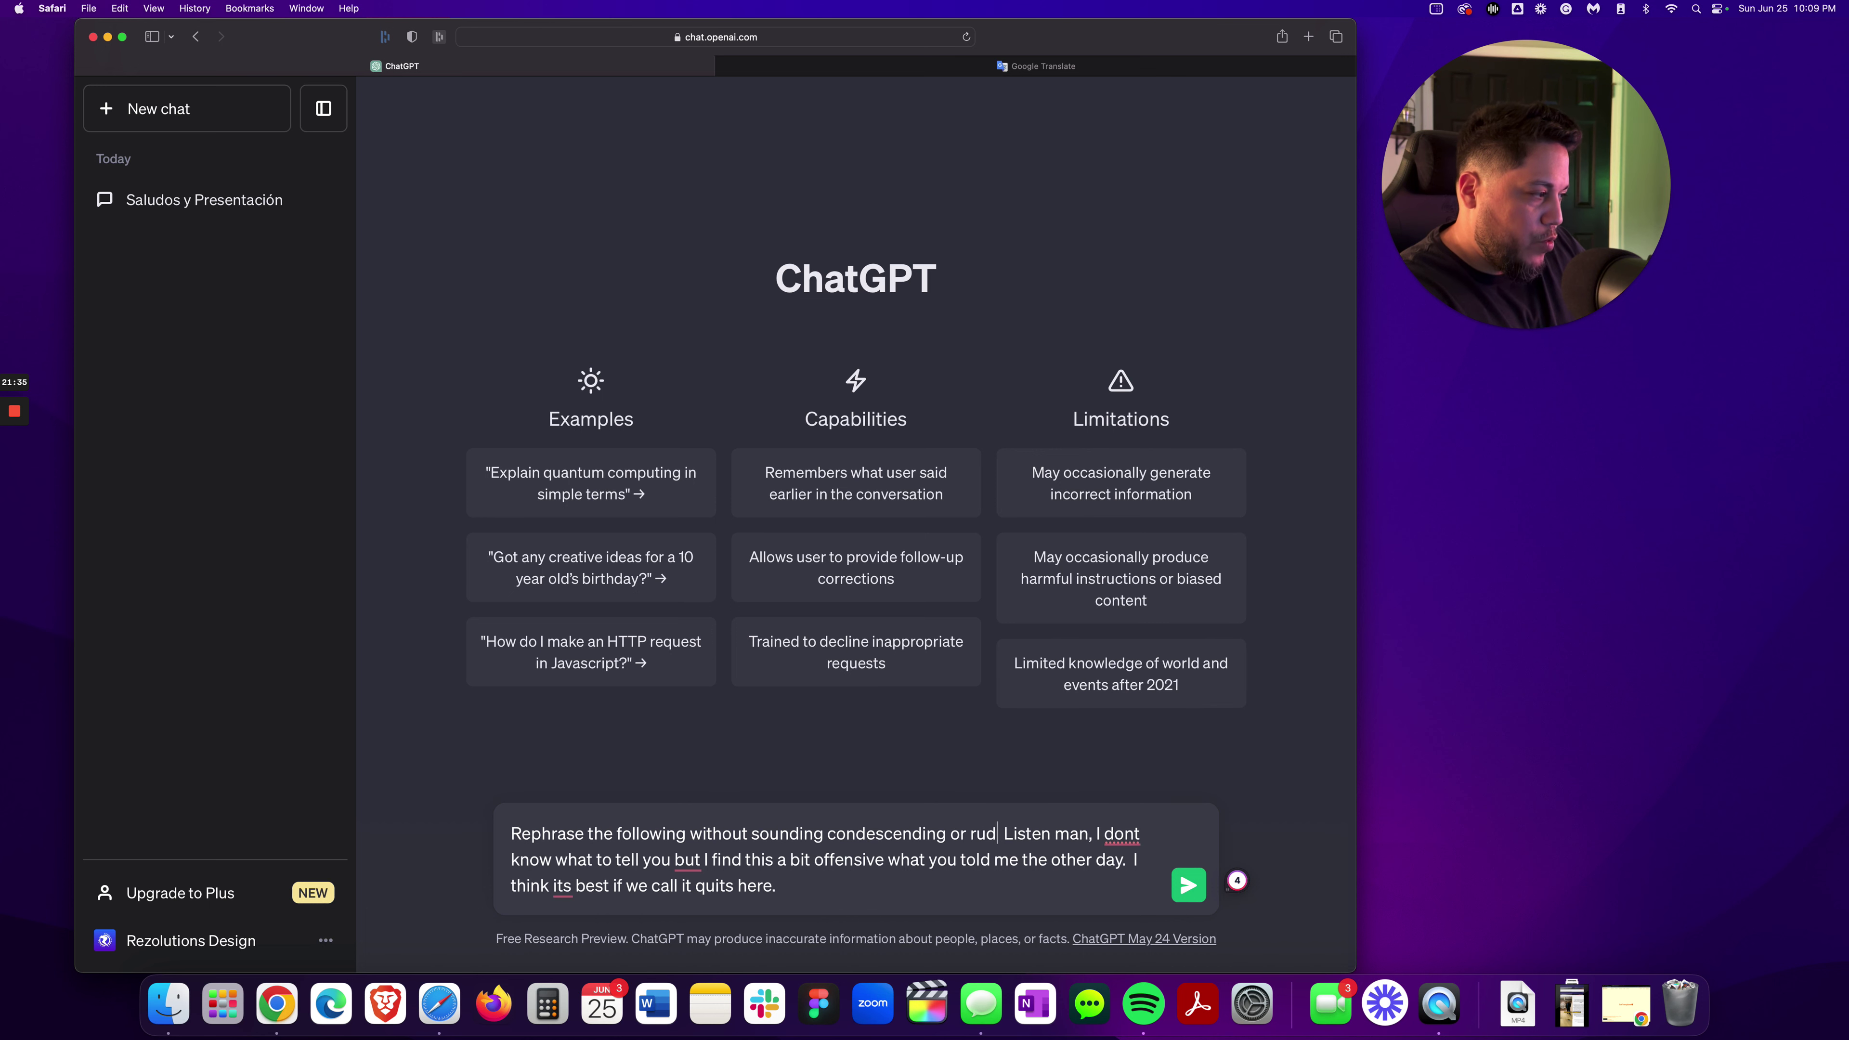
type("e.")
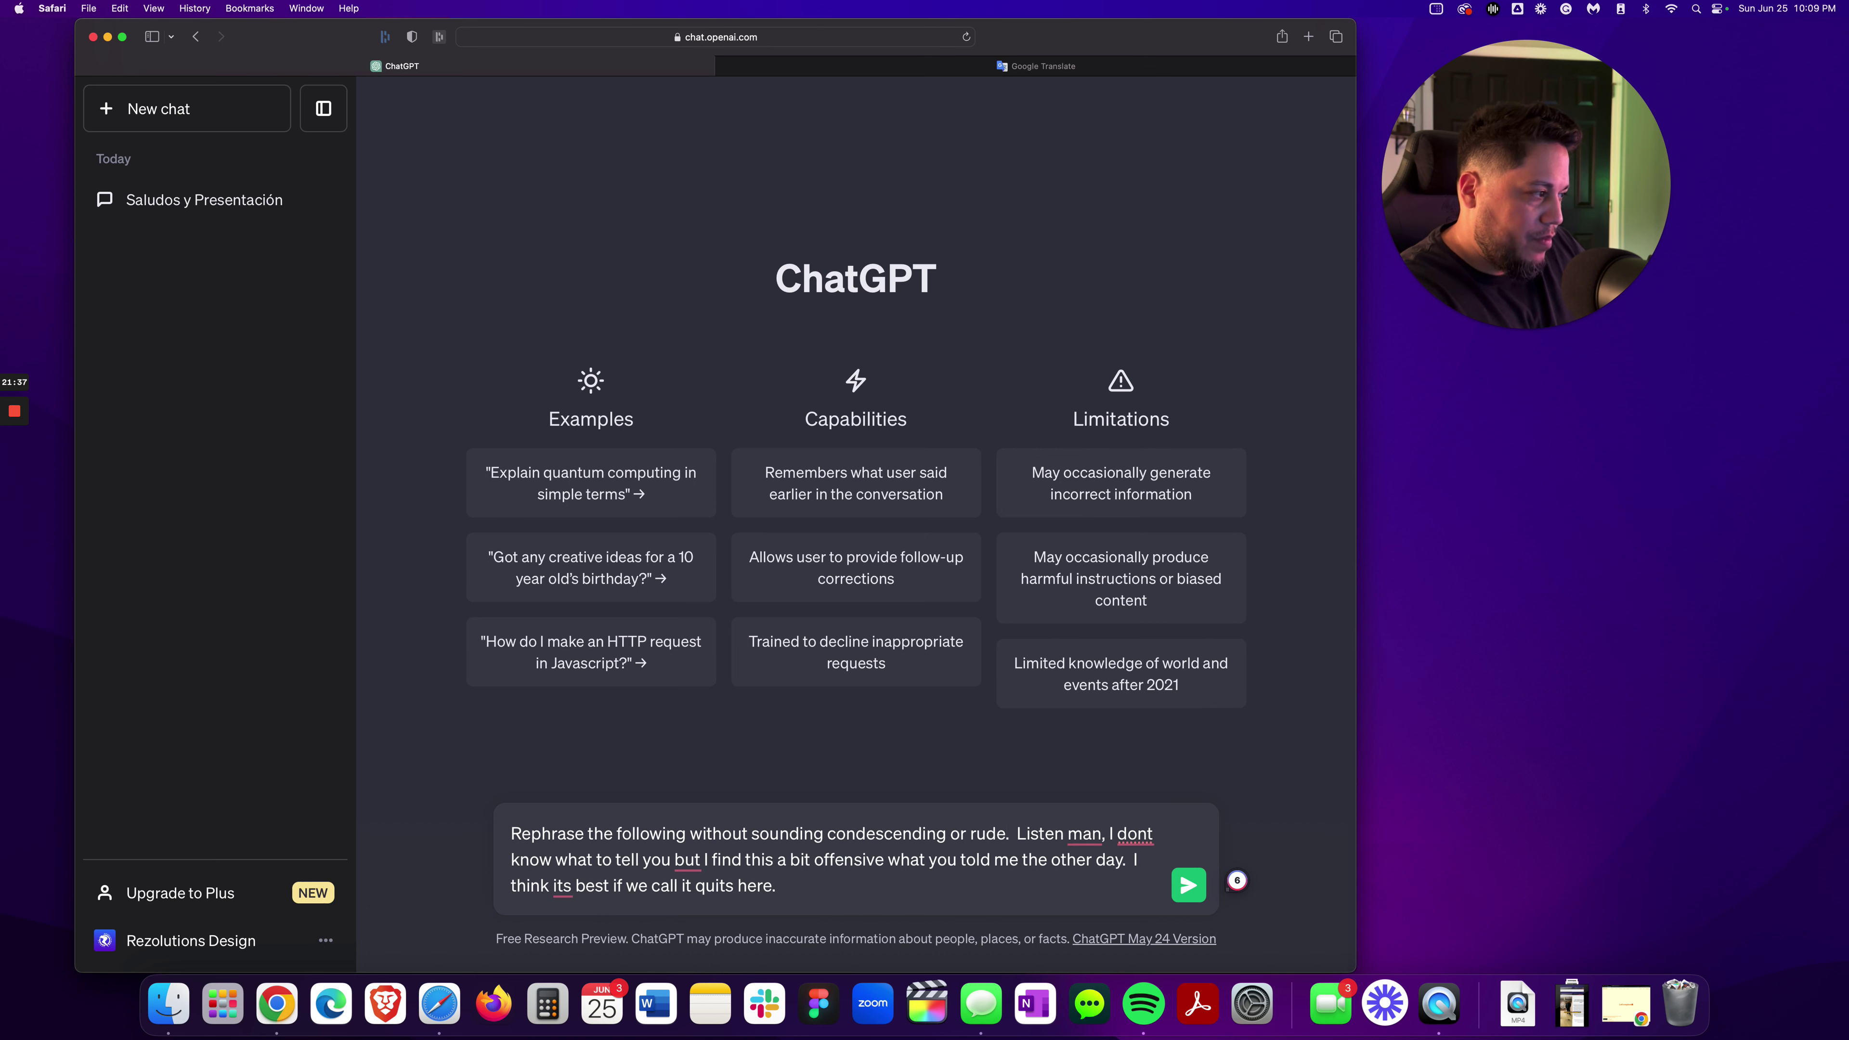
key("BackSpace")
type(":")
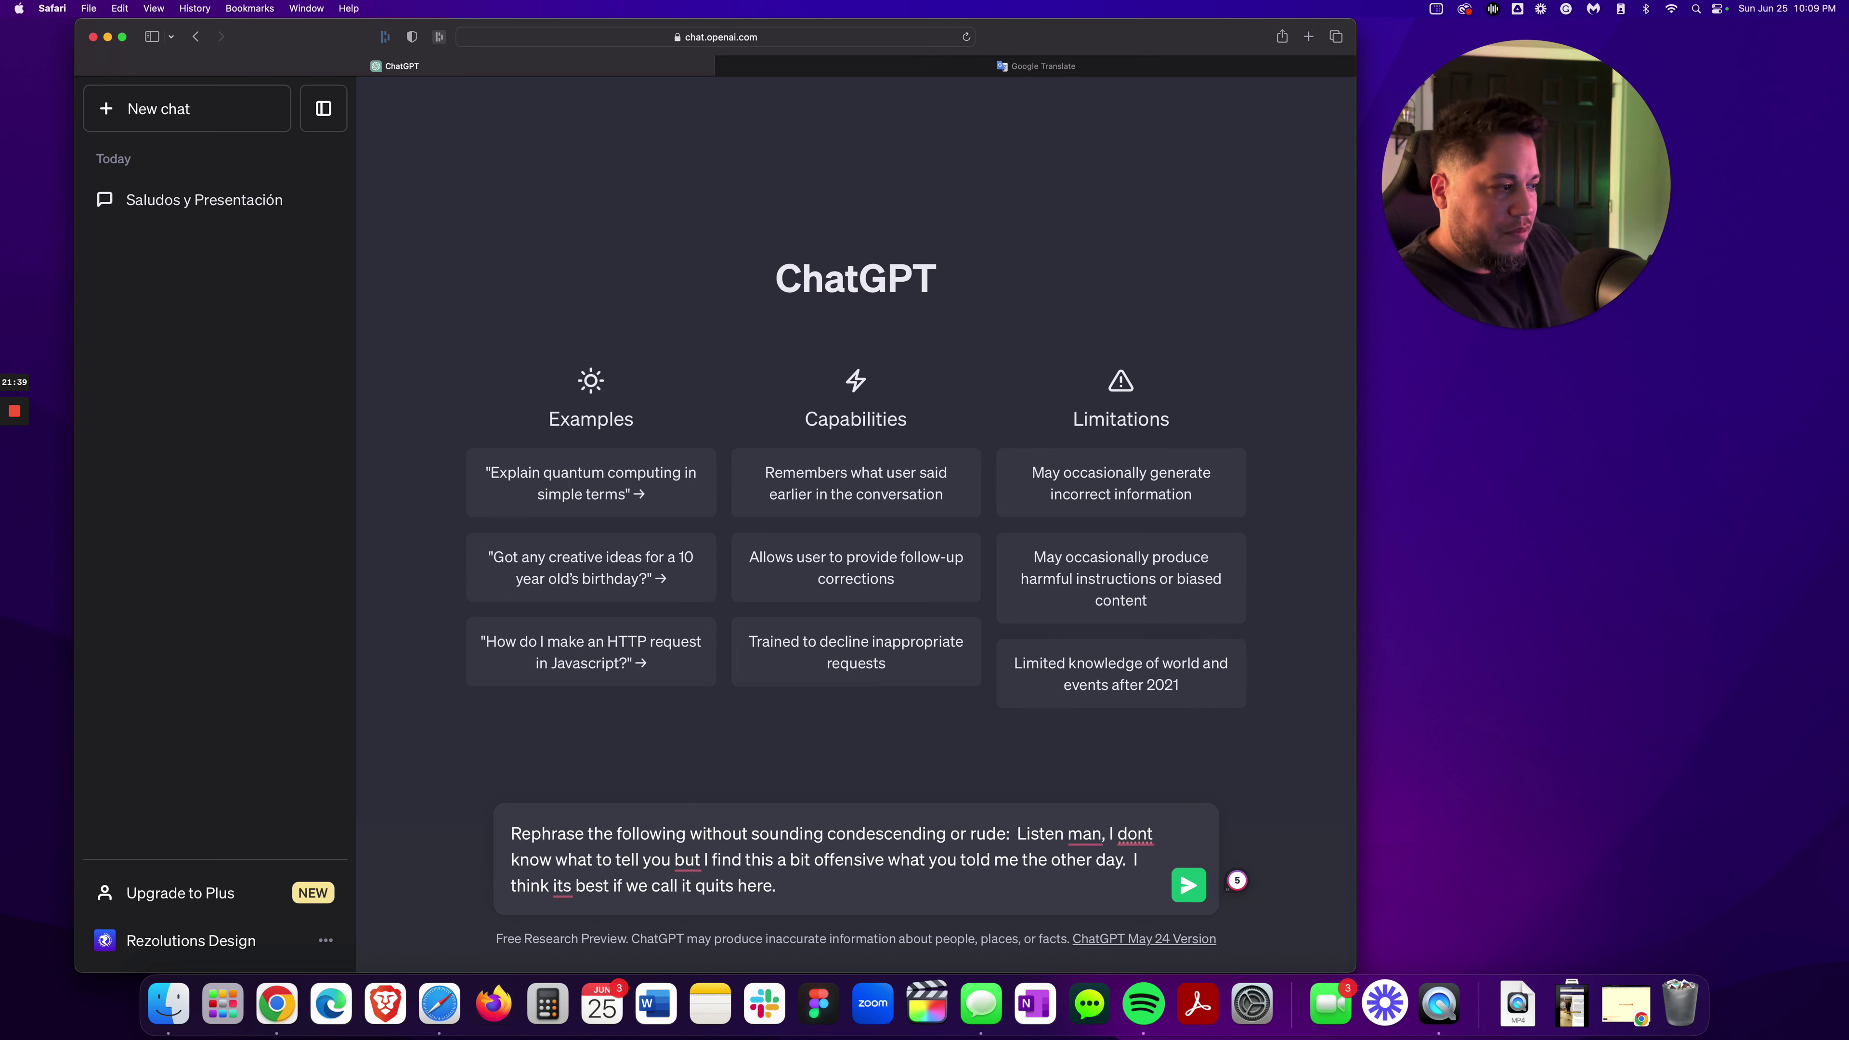
key("Return")
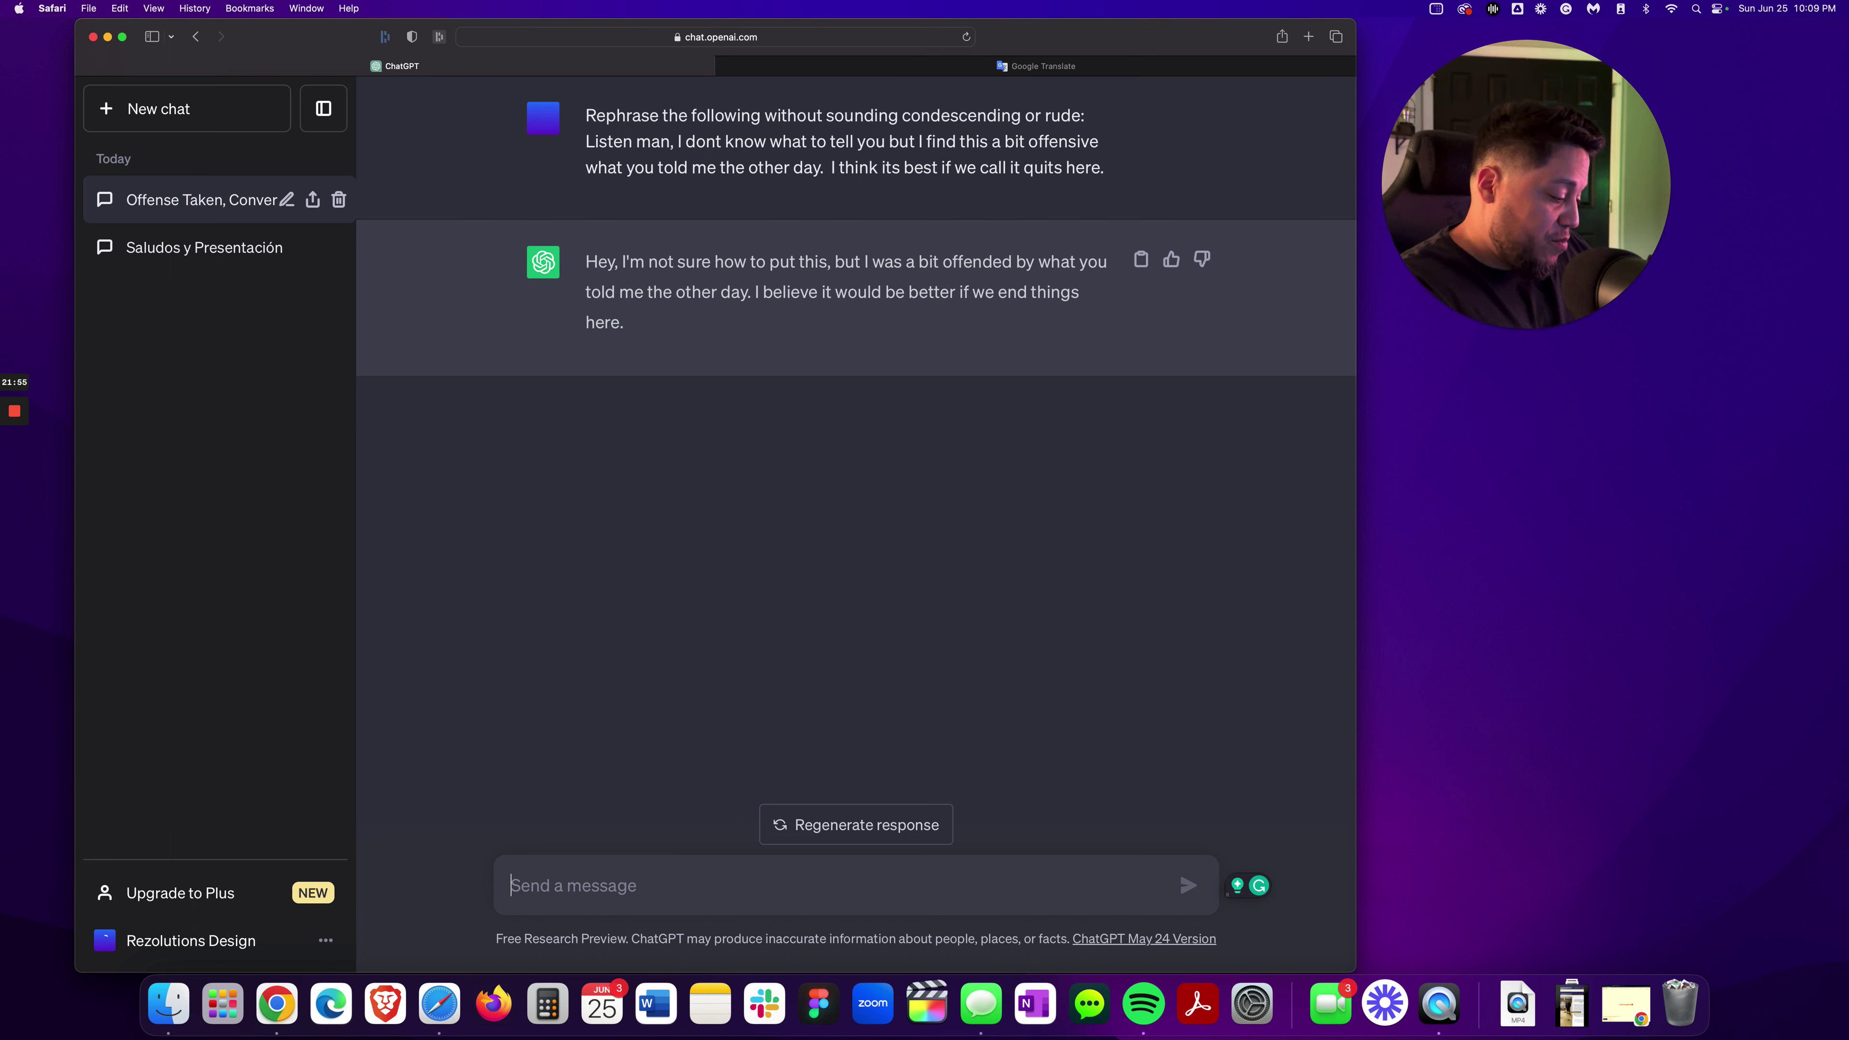
Step: Send the follow-up "Put this in a form of an email from" the sender's first name "to" the recipient's first name
type("Ru")
key("BackSpace")
key("BackSpace")
type("P")
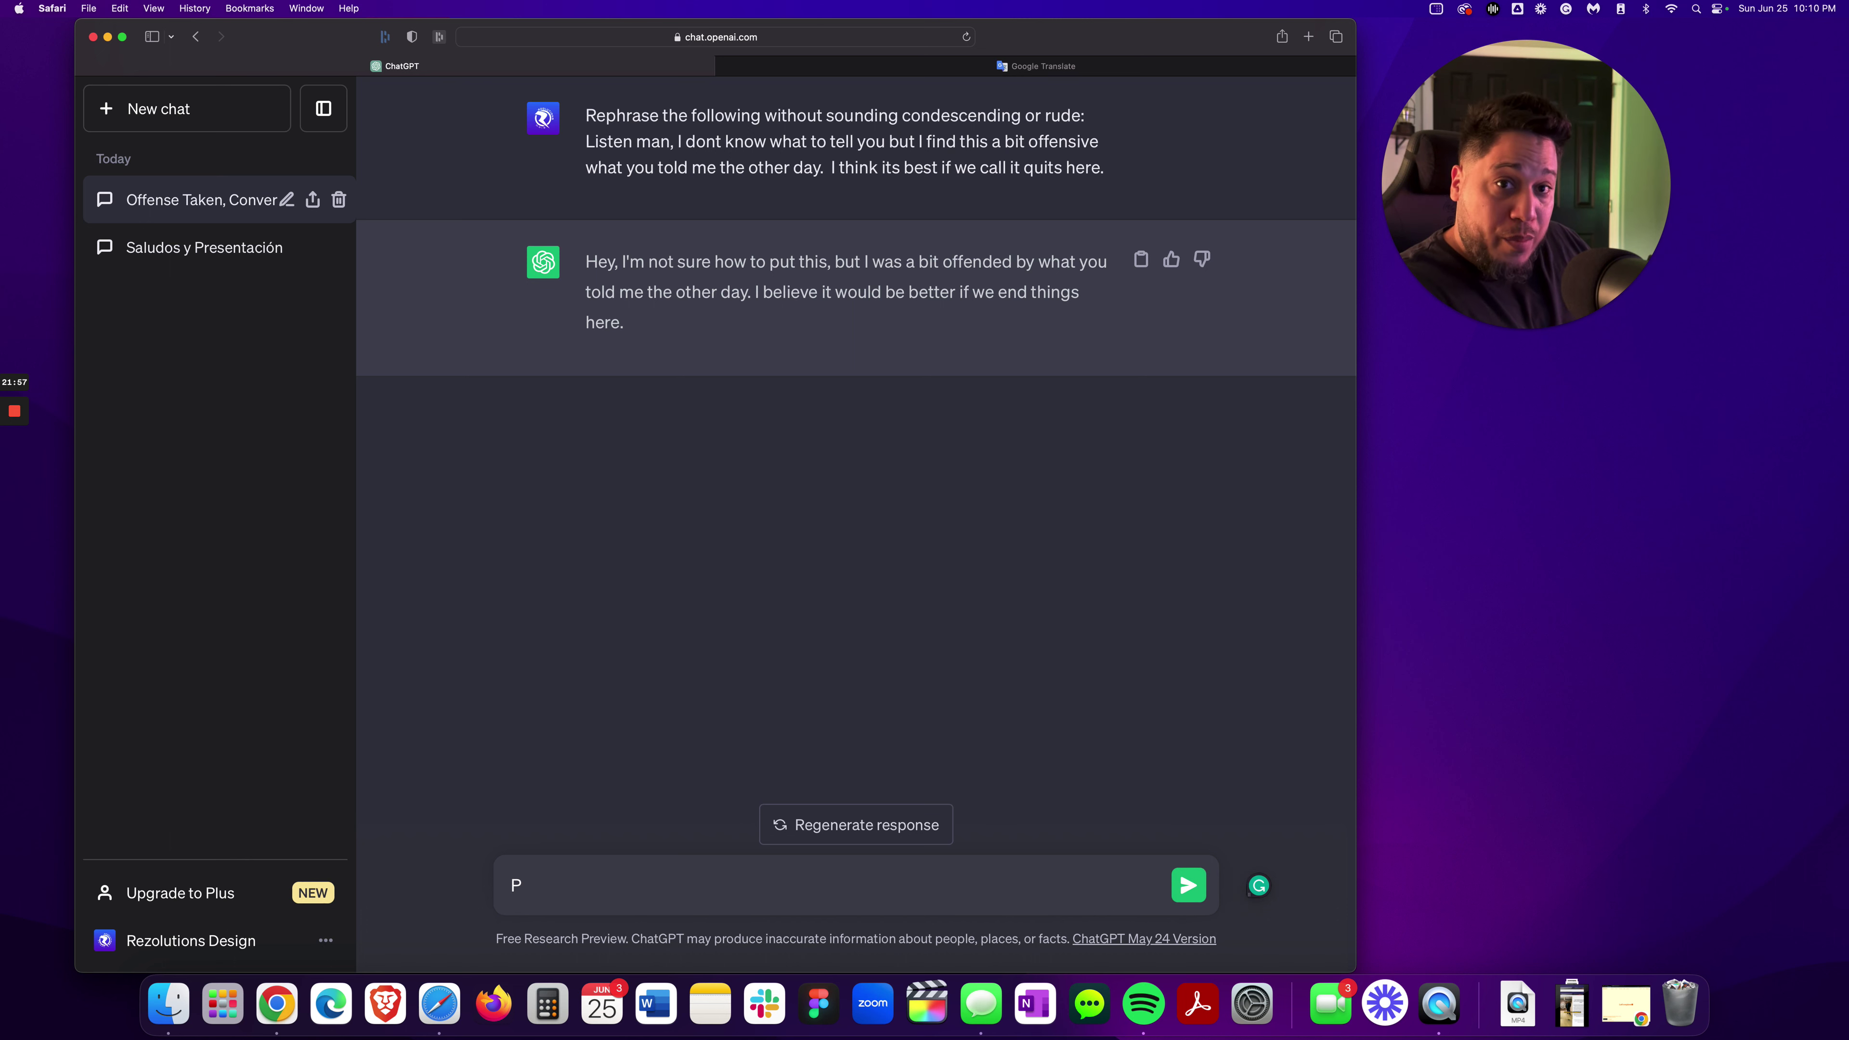
type("ut this in")
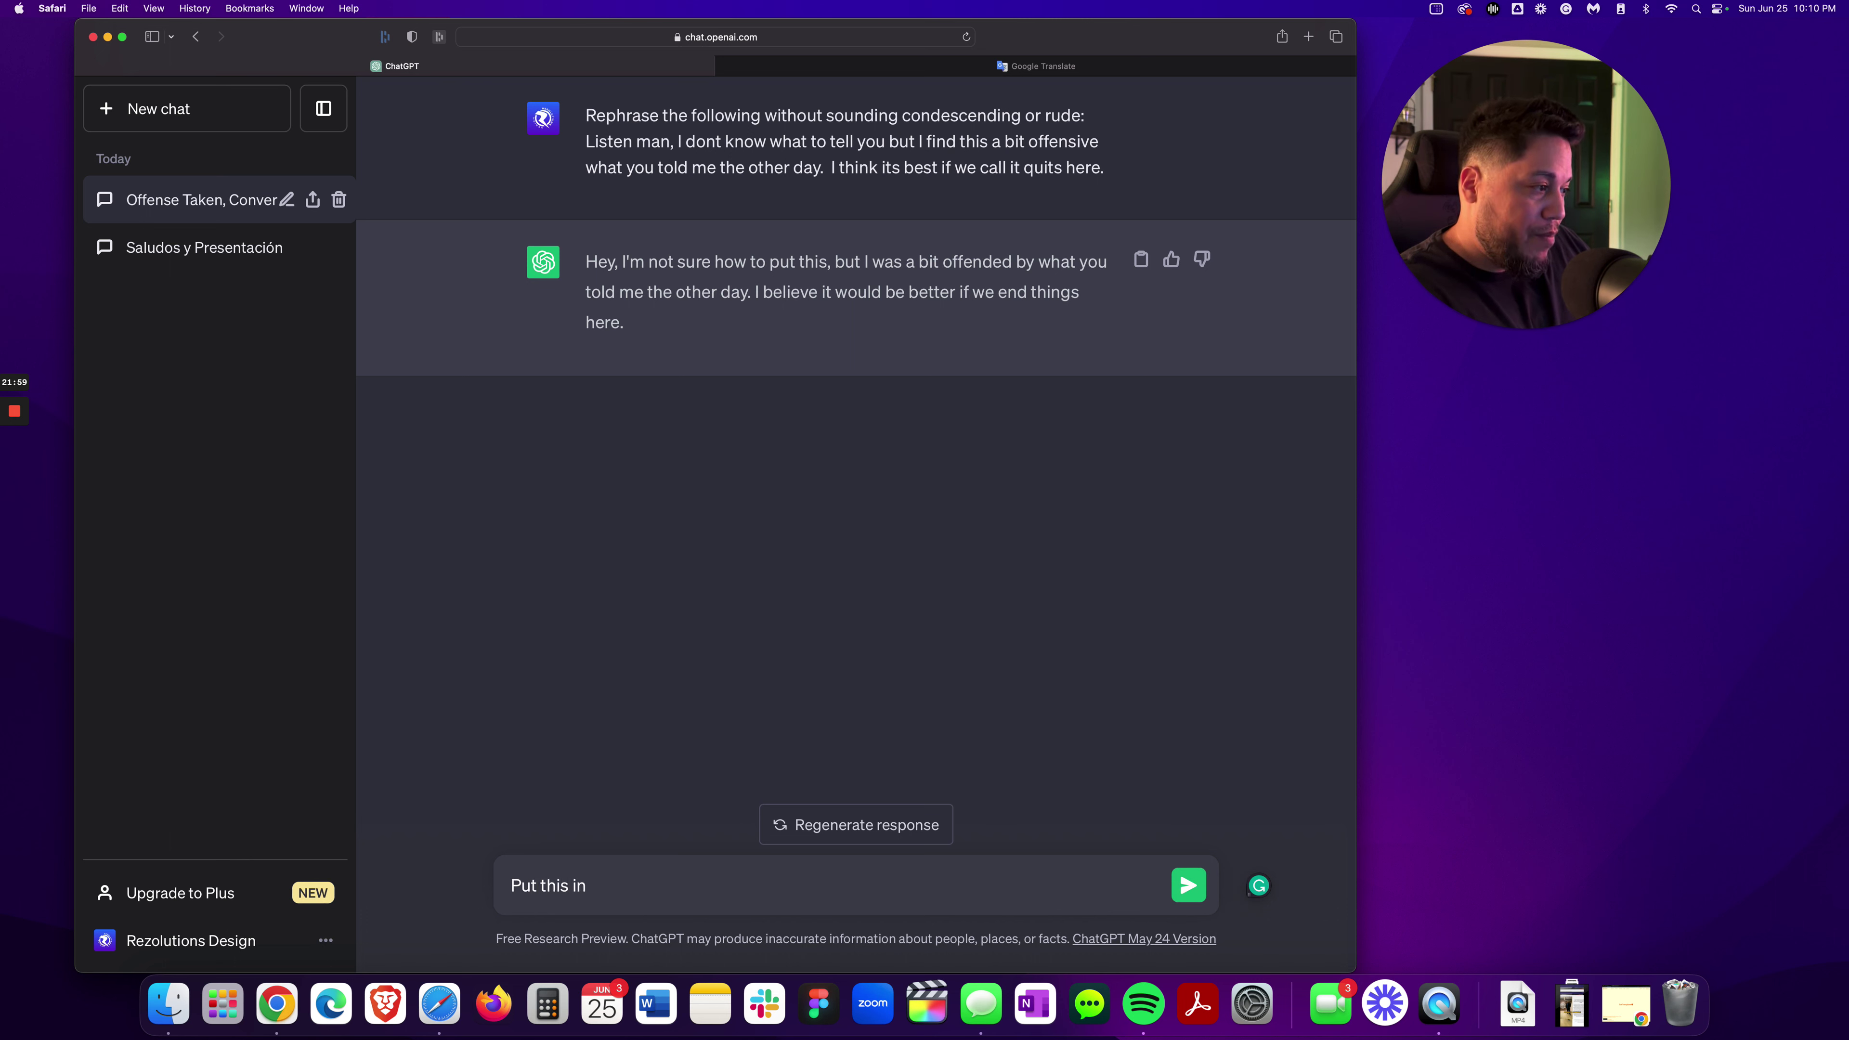
type(" a form o")
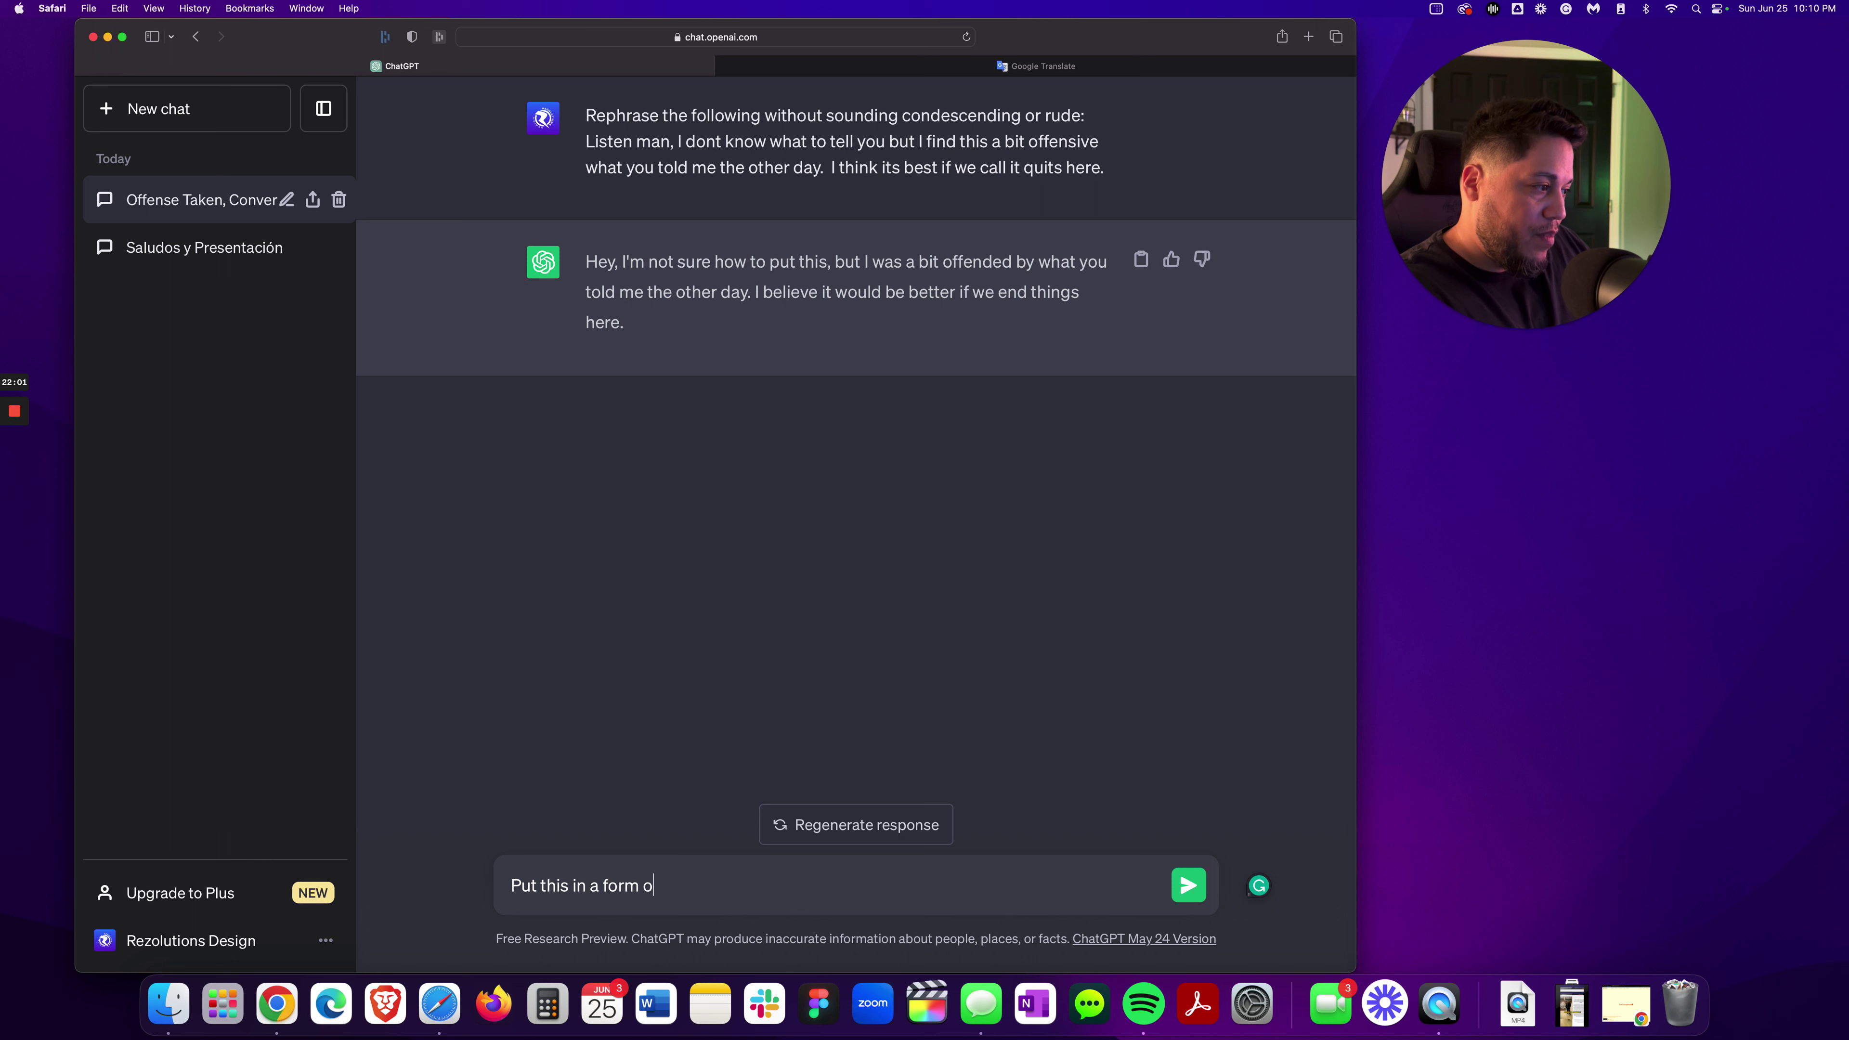
type("f an email ")
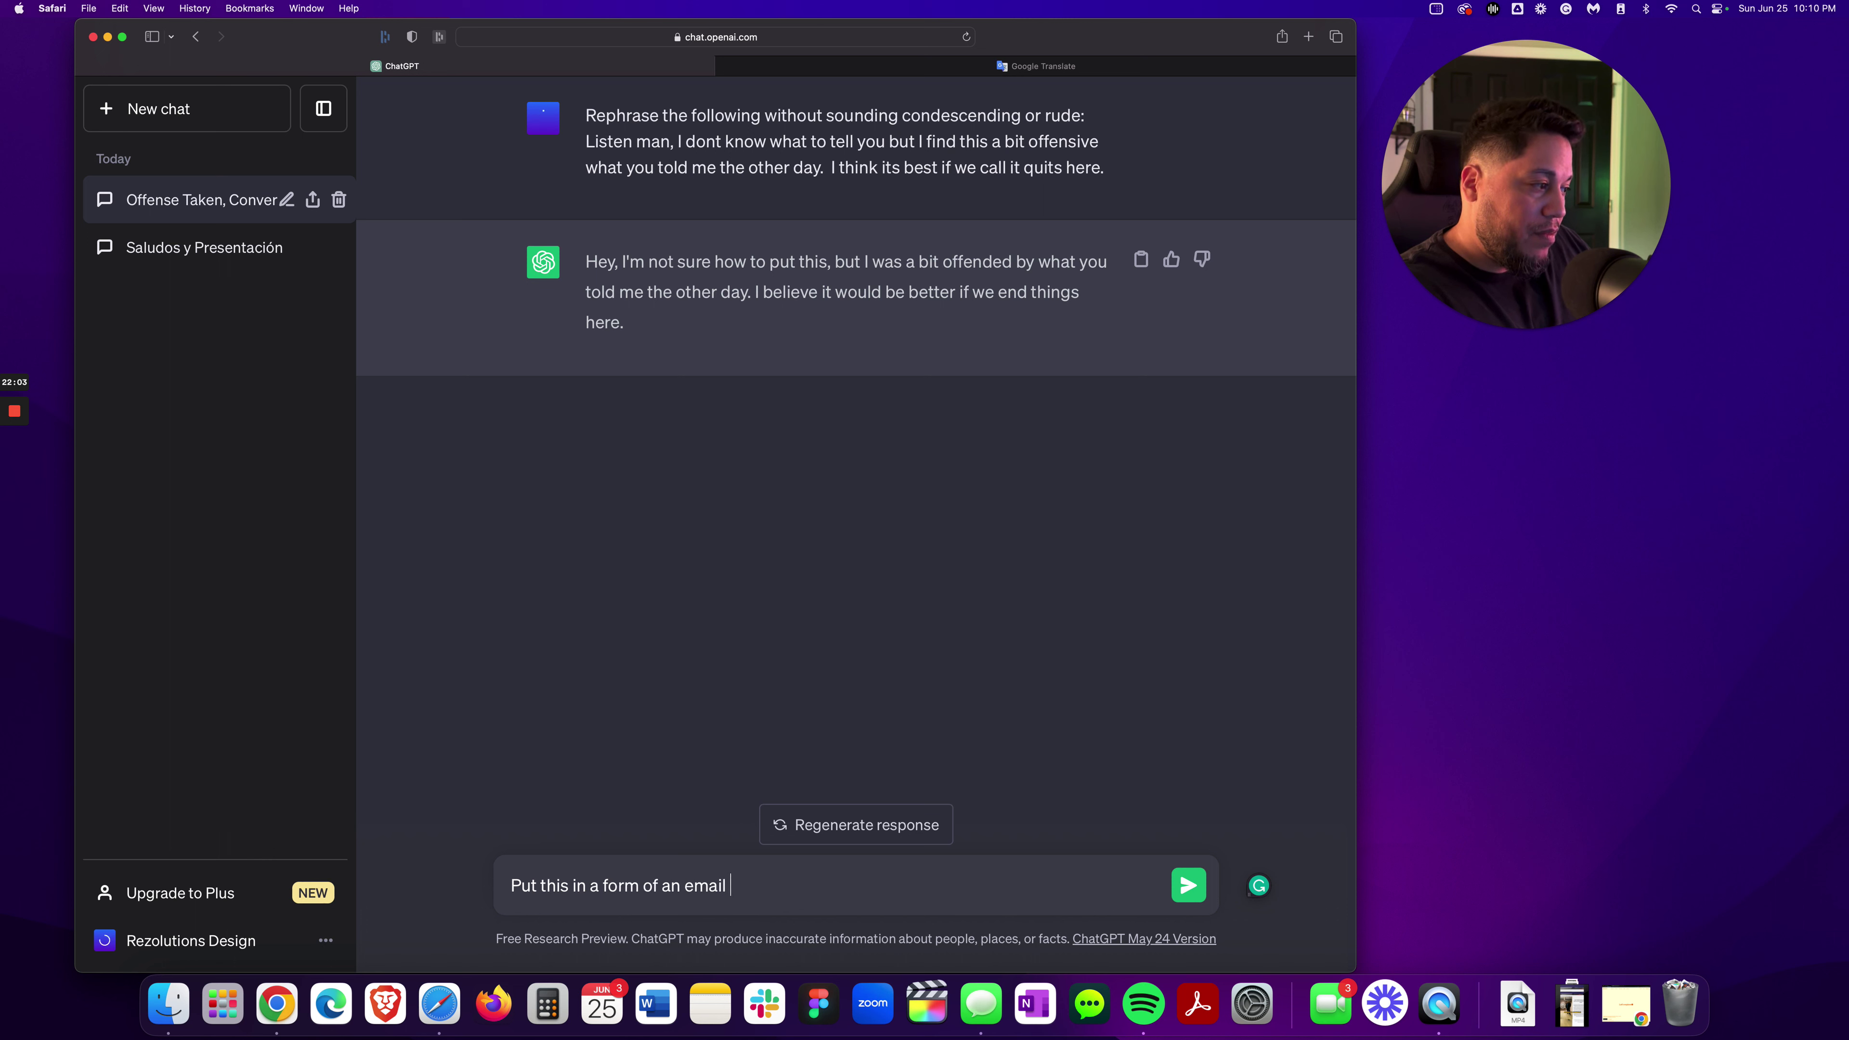
type("from Edwin ")
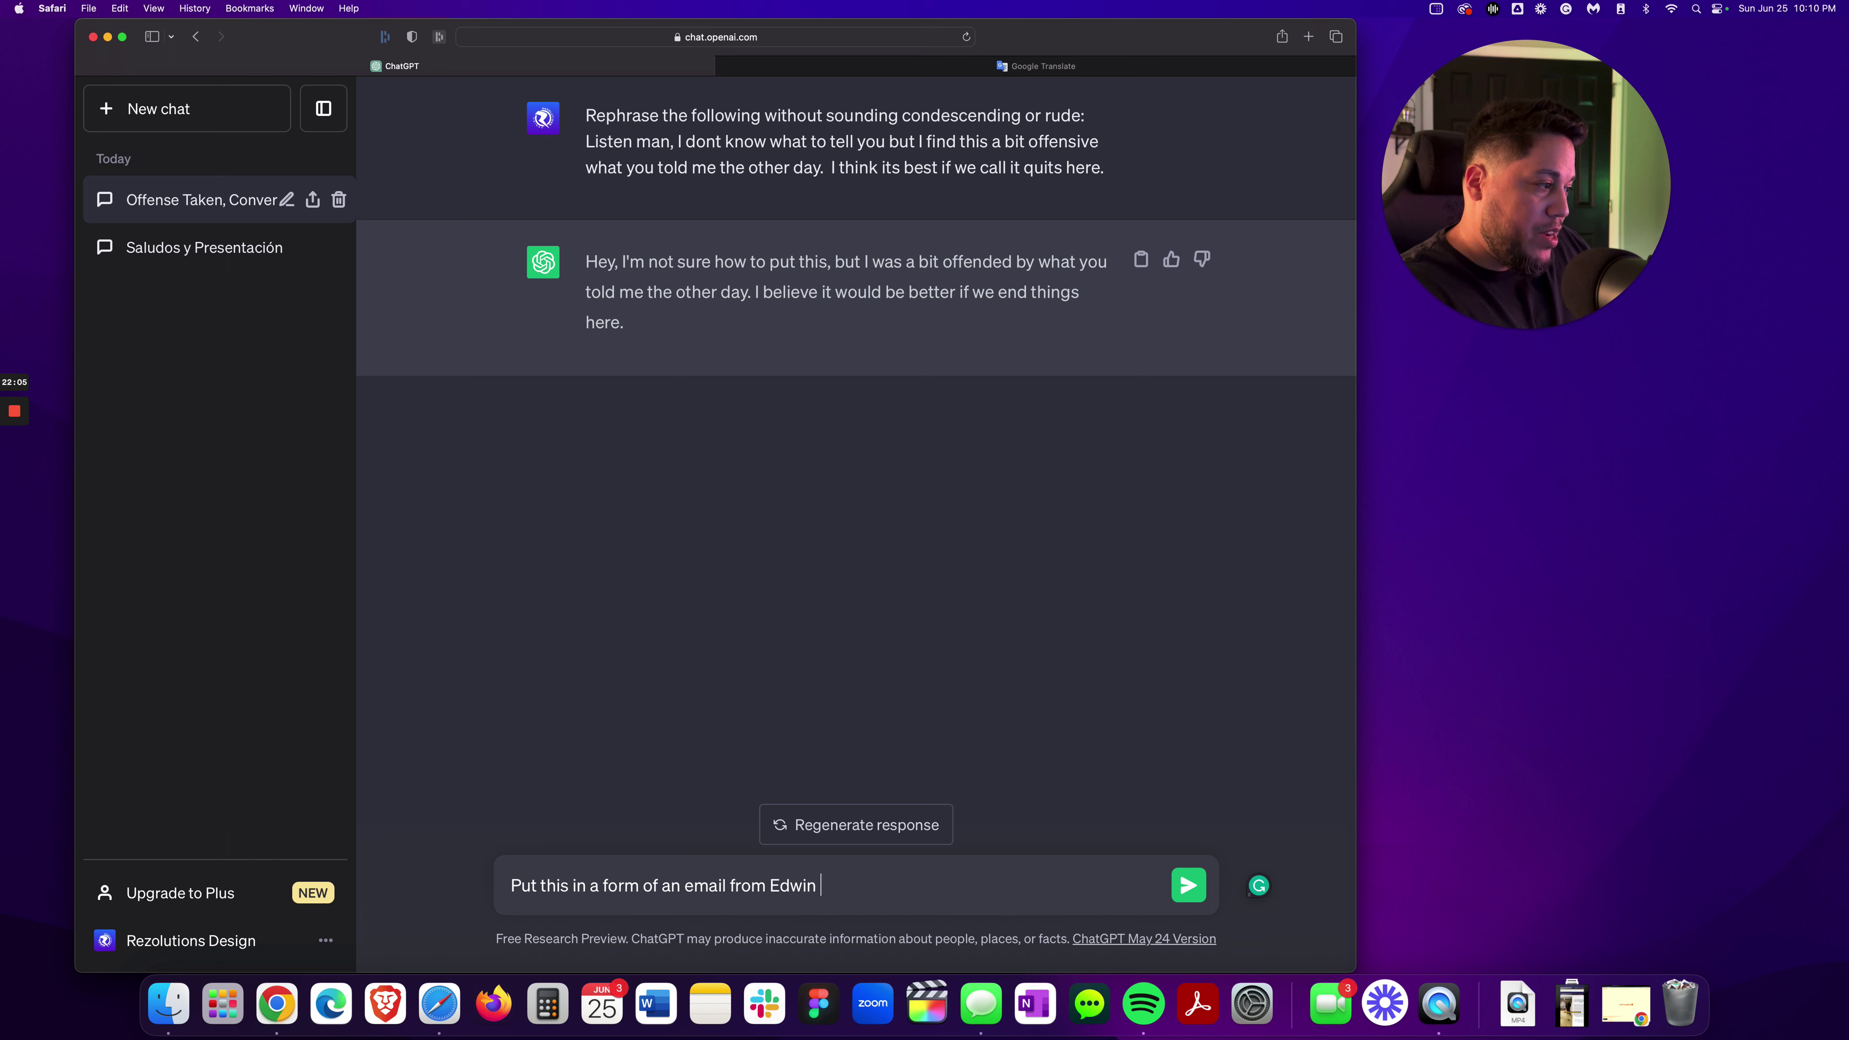
type("to Charlie")
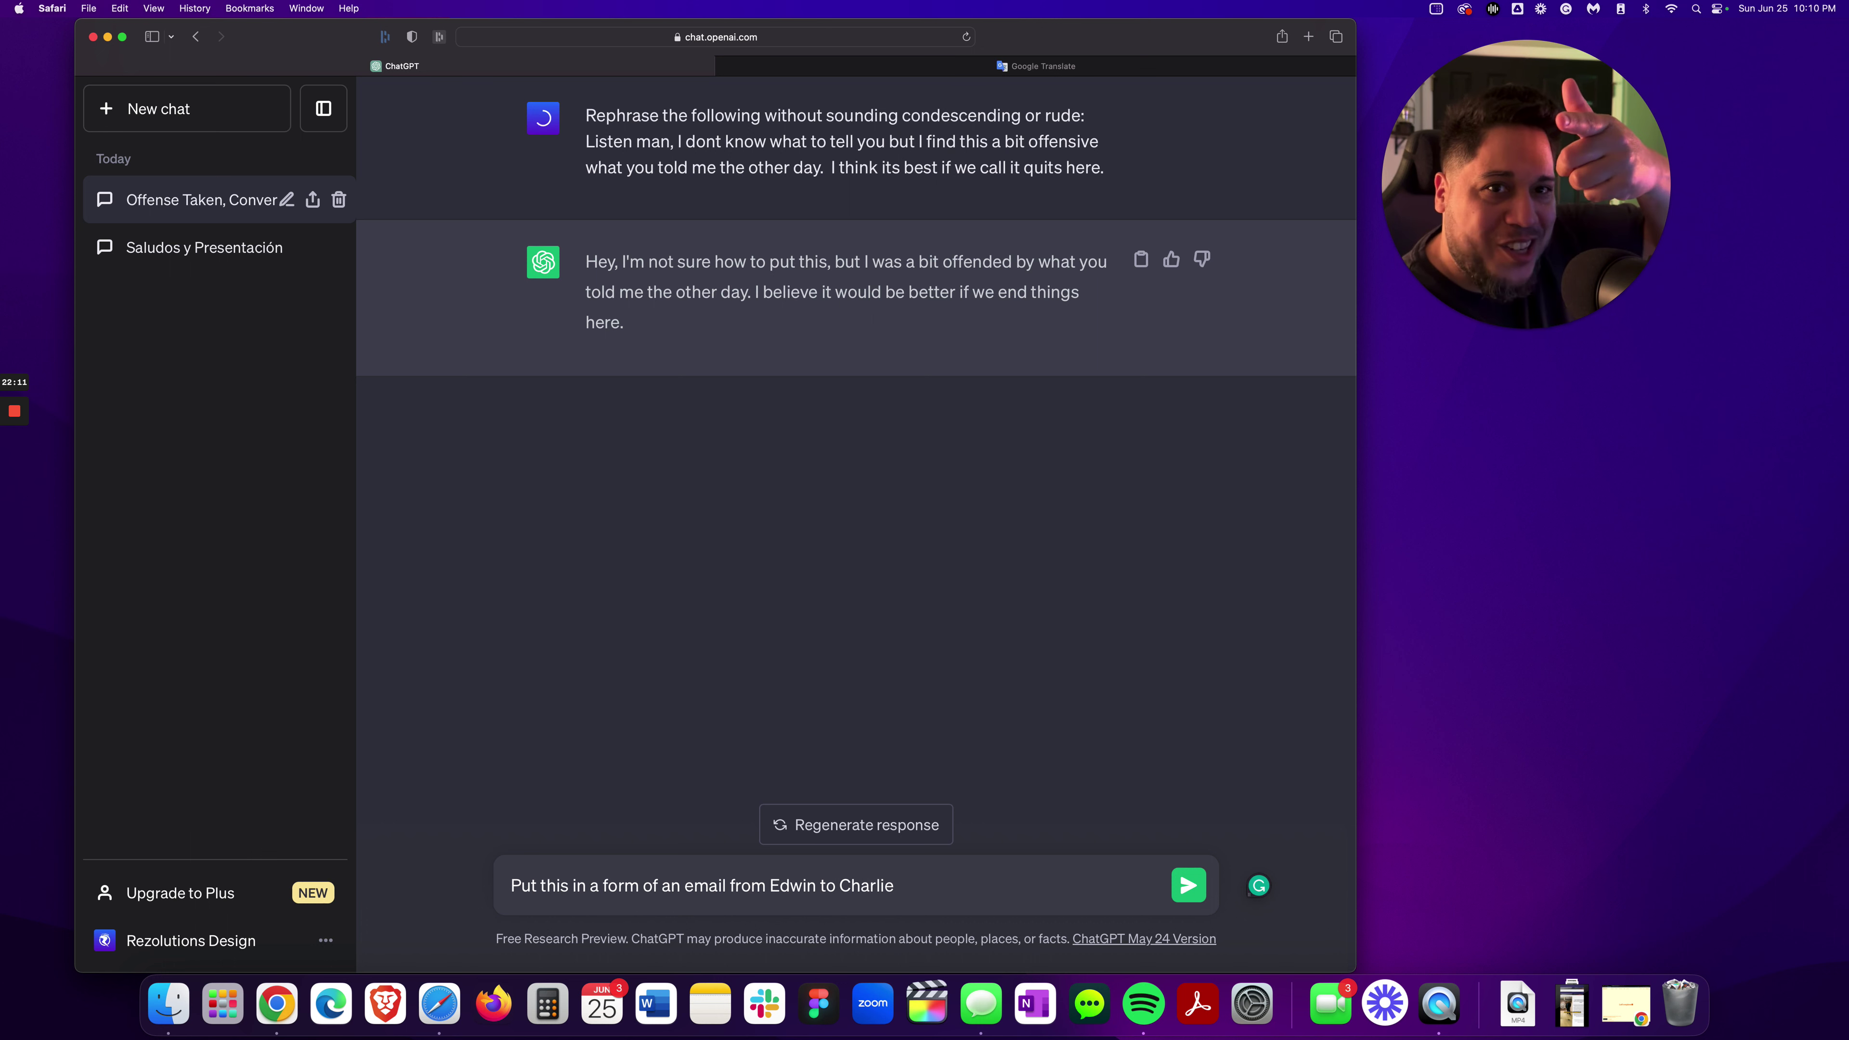
type(".")
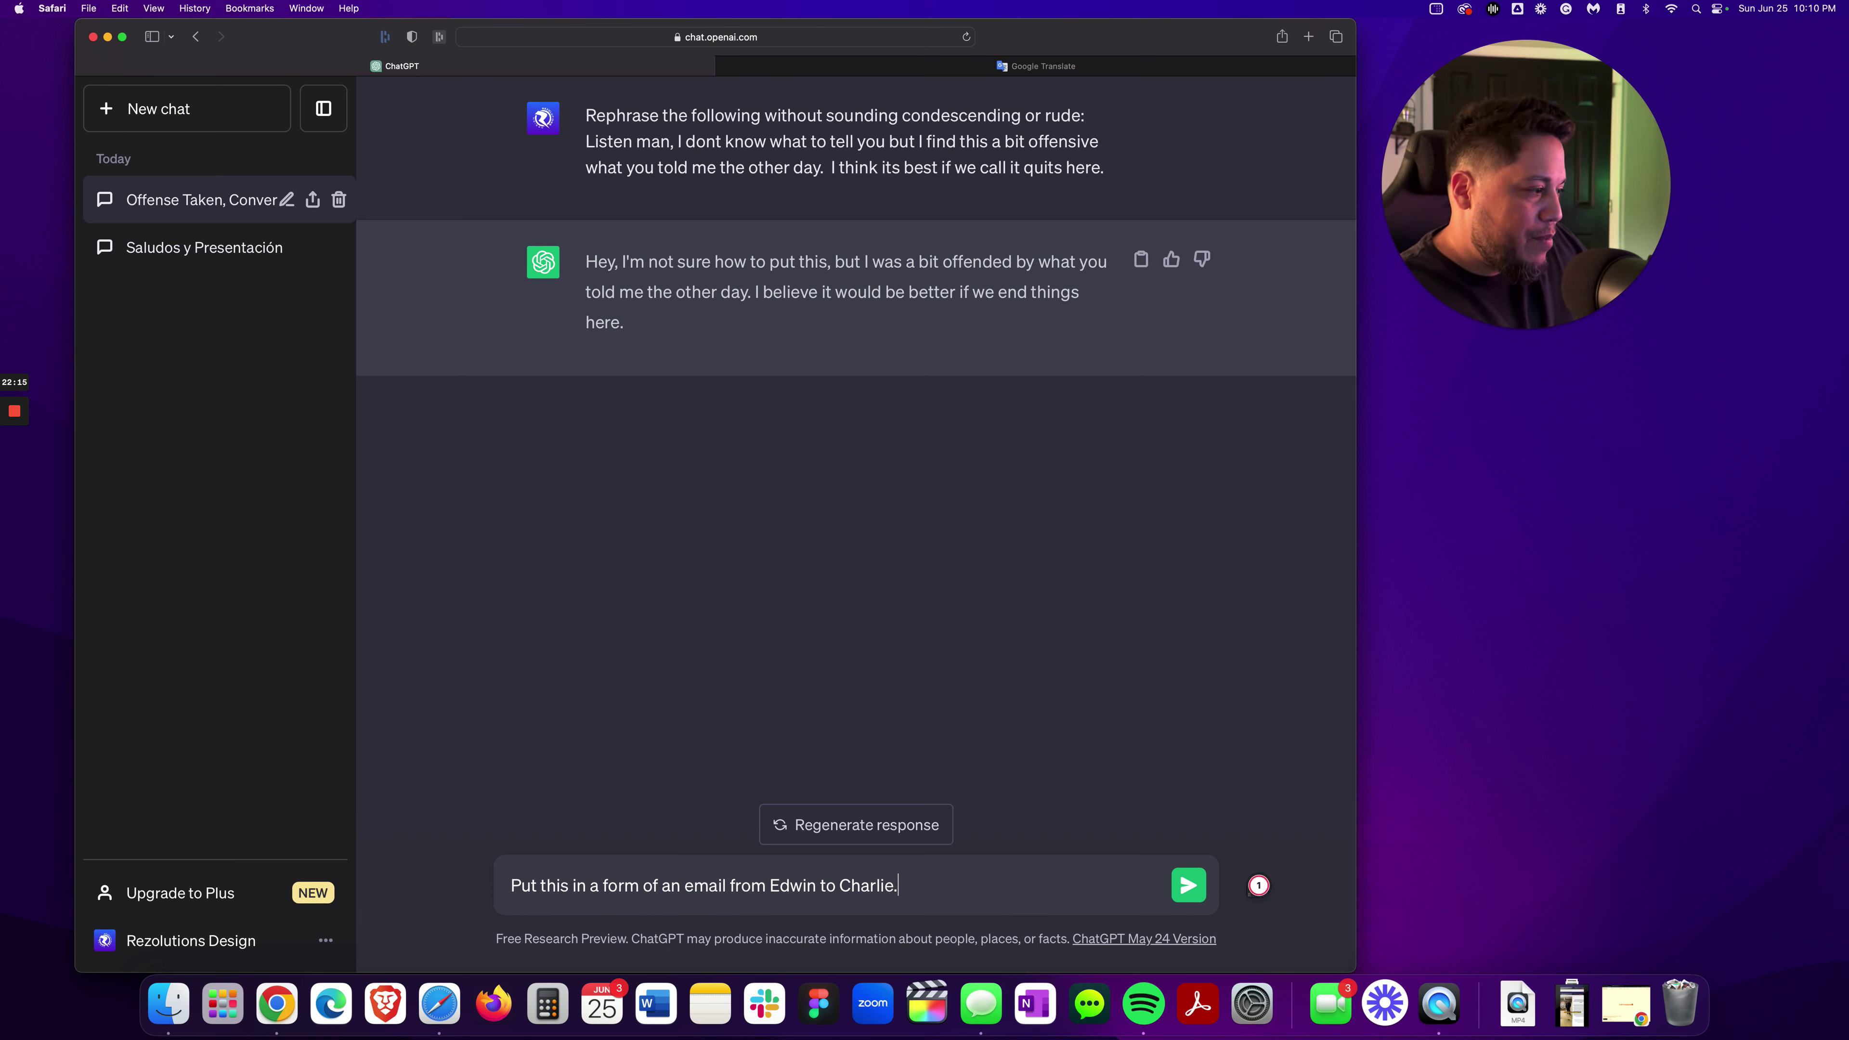
key("Return")
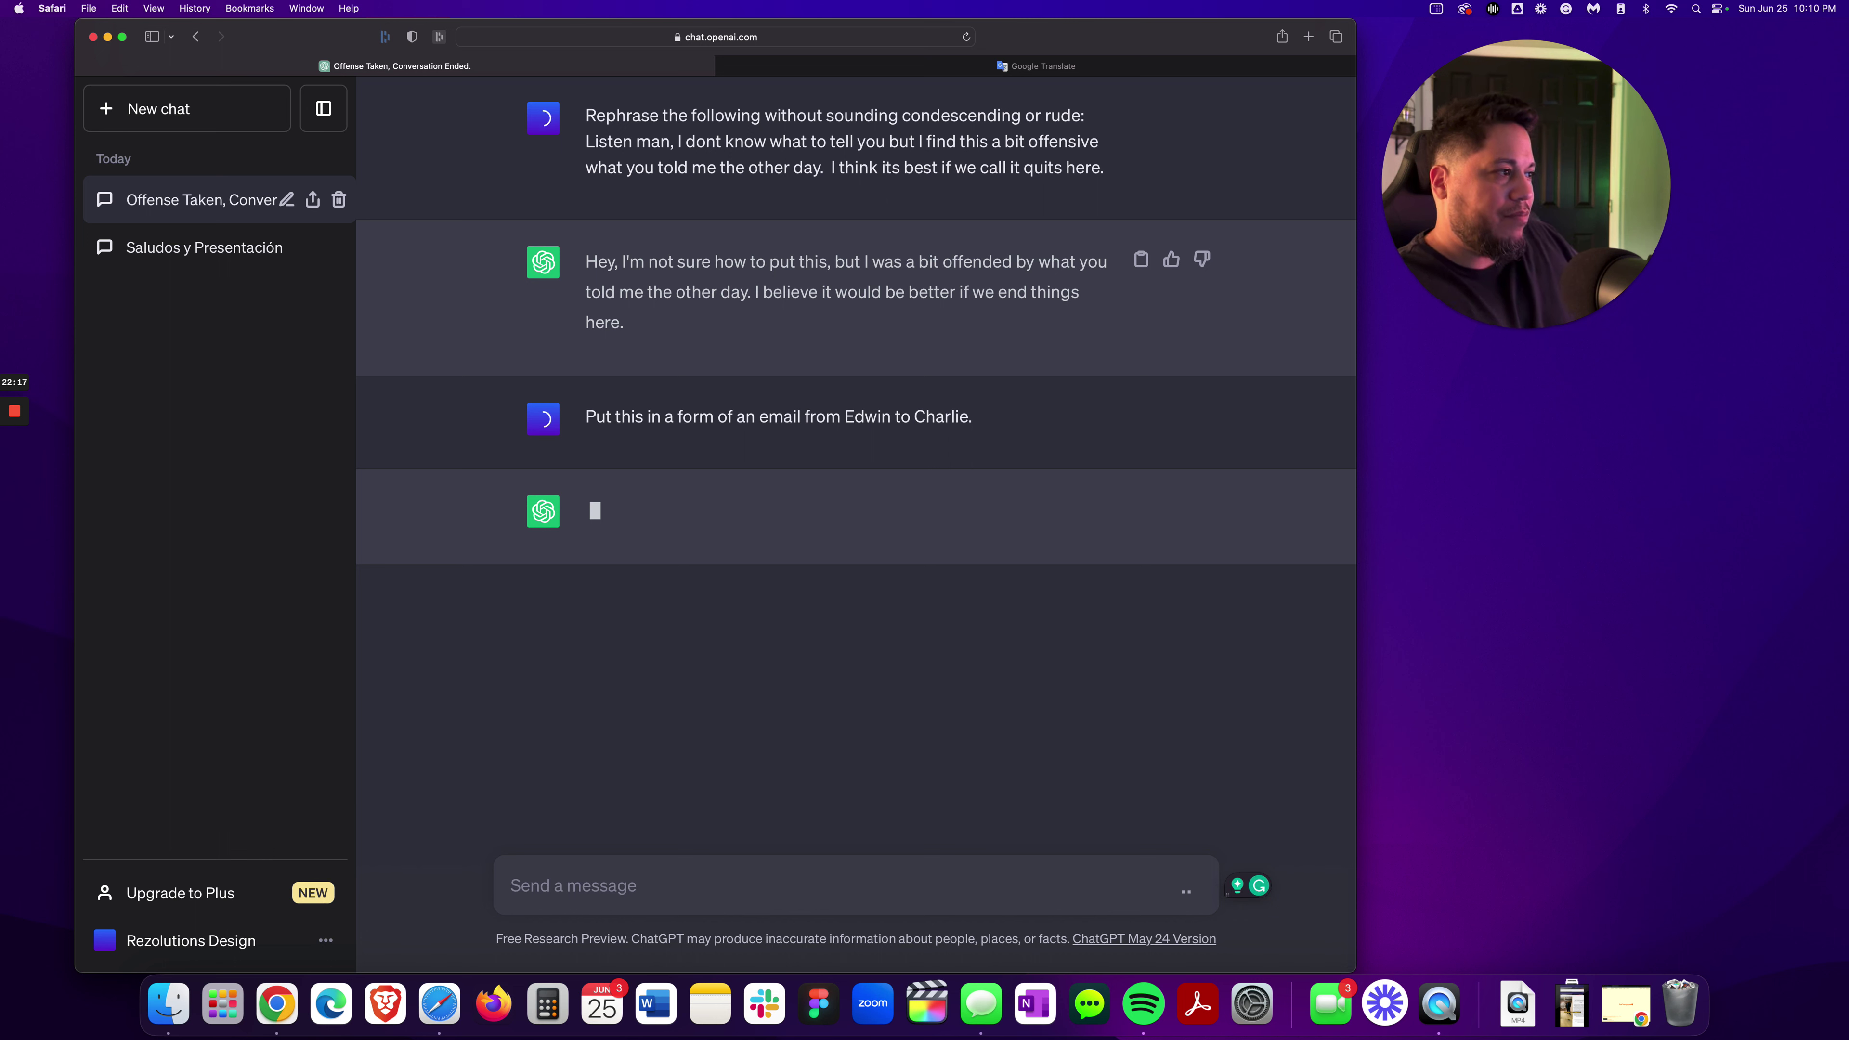